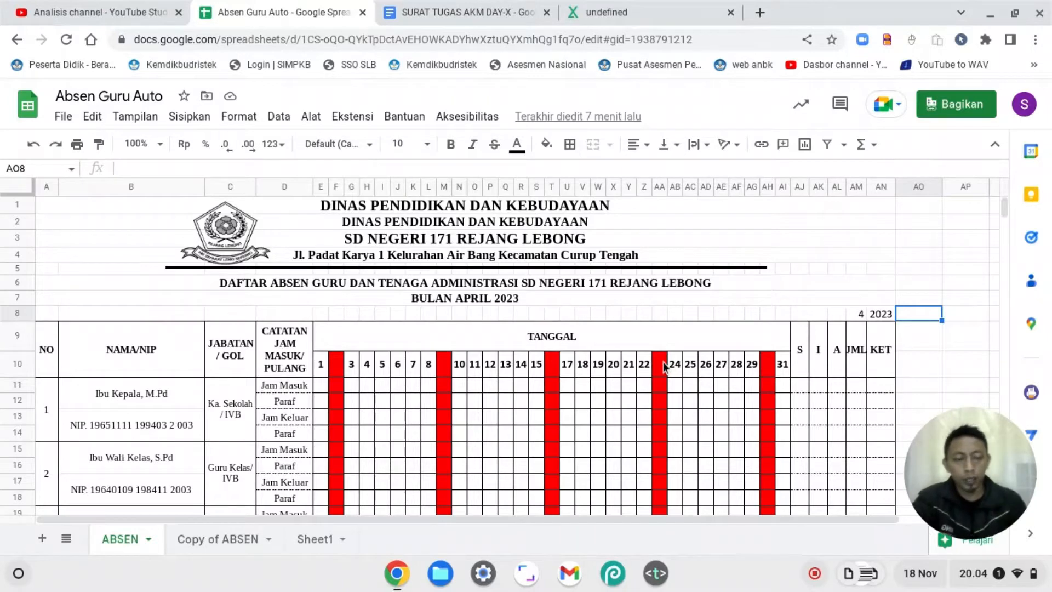
# Step: Set the month number in cell AM8 of the ABSEN sheet to 1
pyautogui.click(881, 314)
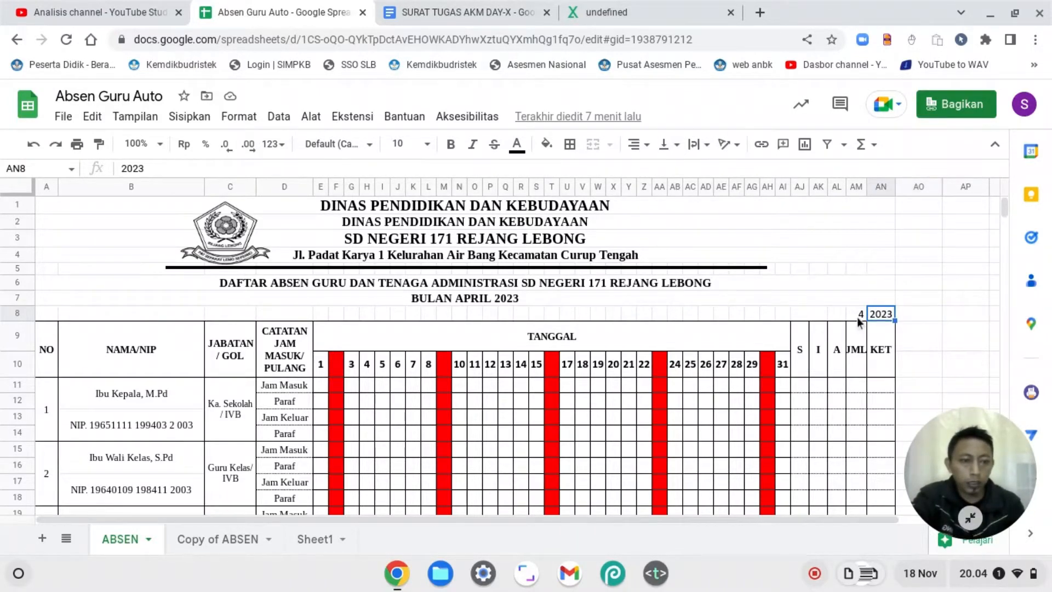
pyautogui.click(856, 316)
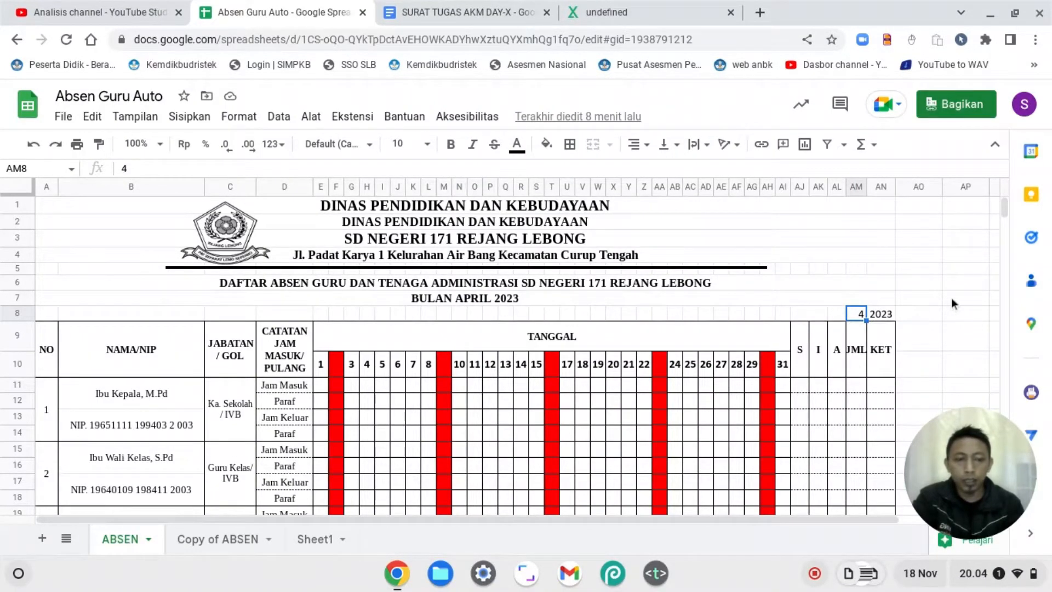
pyautogui.write('1')
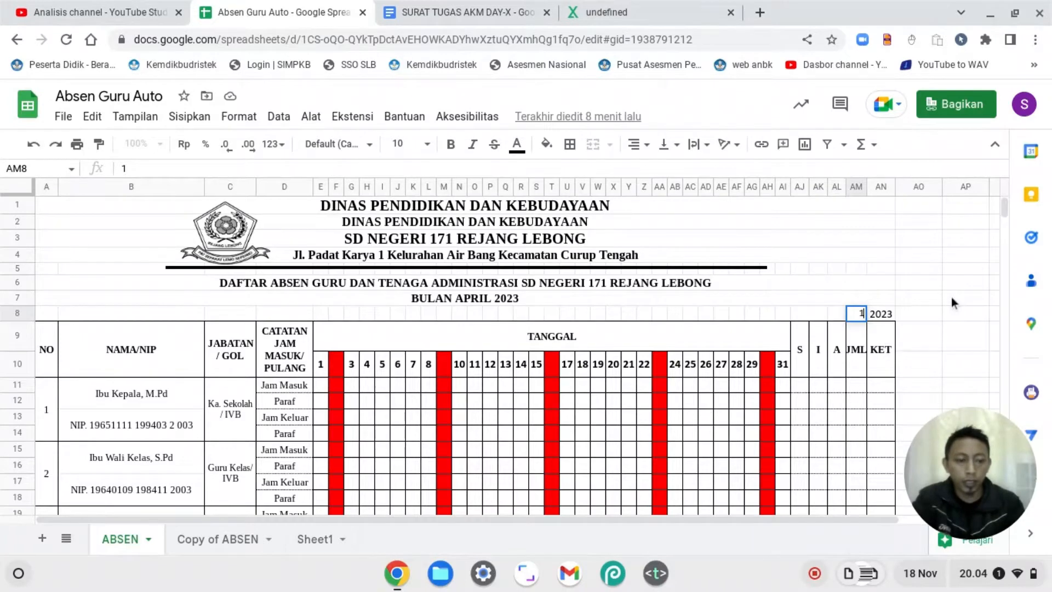
pyautogui.press('Return')
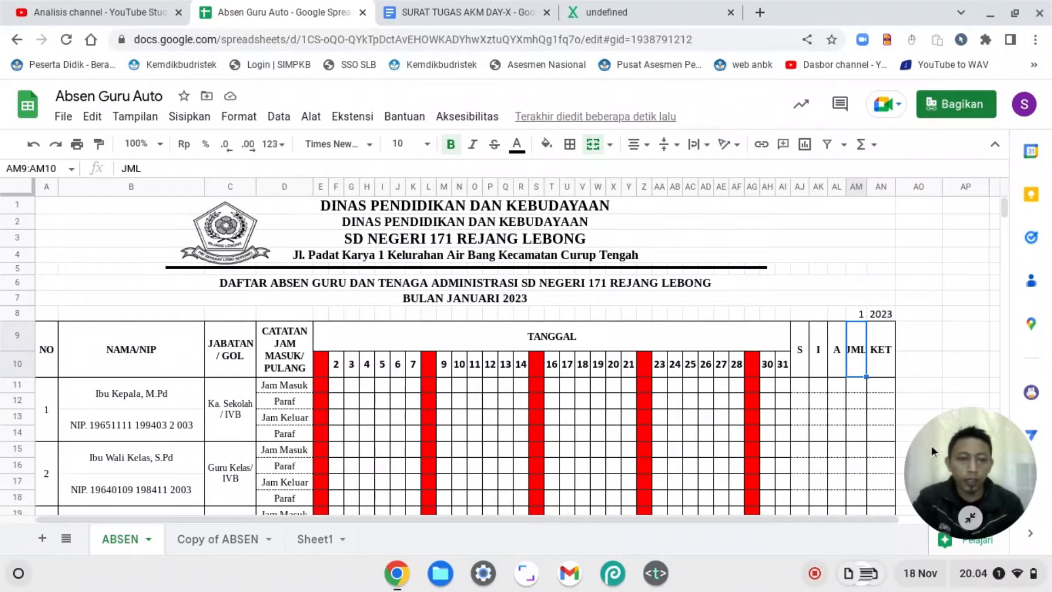
# Step: Set the year in cell AN8 to 2022 and the month number in cell AM8 to 11
pyautogui.click(861, 314)
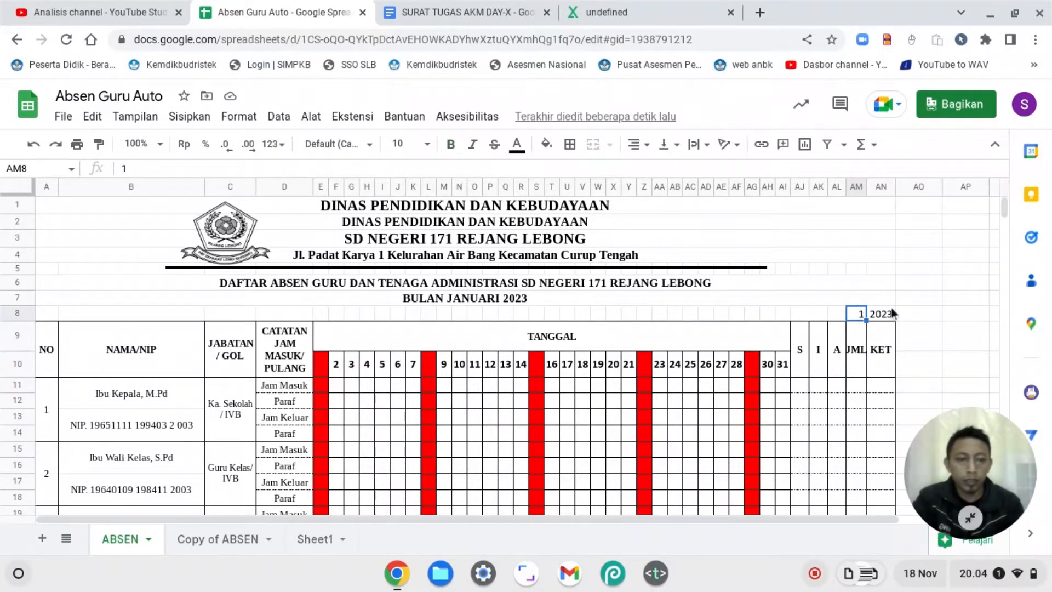
pyautogui.click(882, 313)
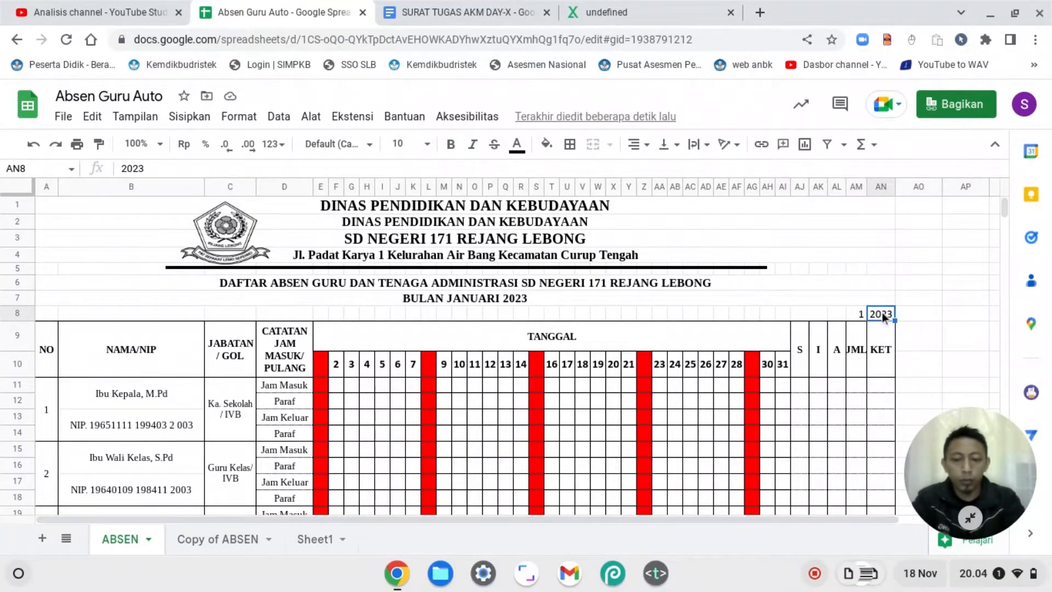
pyautogui.write('2022')
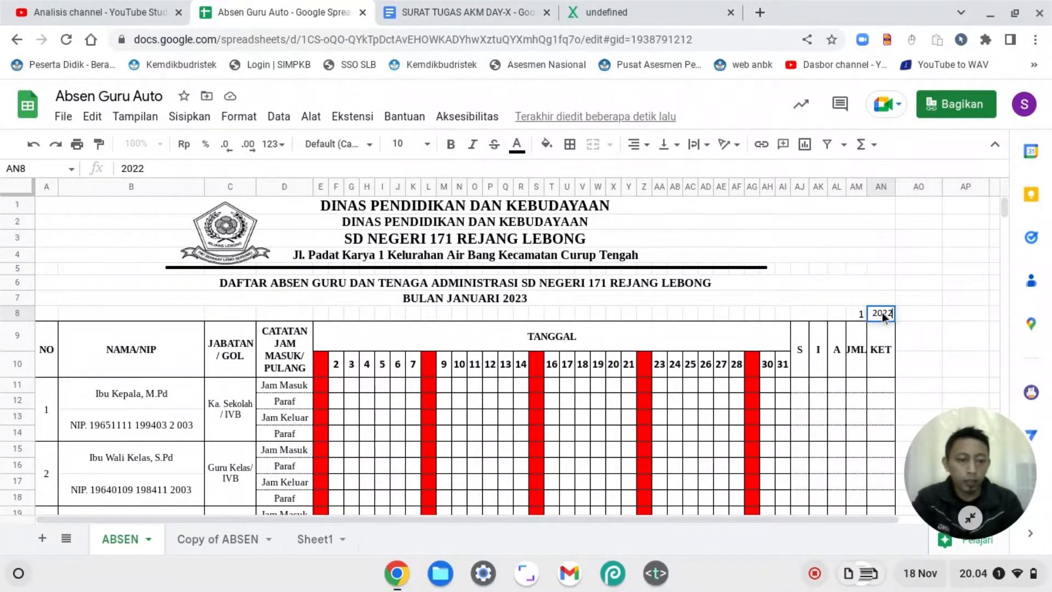
pyautogui.press('Return')
pyautogui.press('Up')
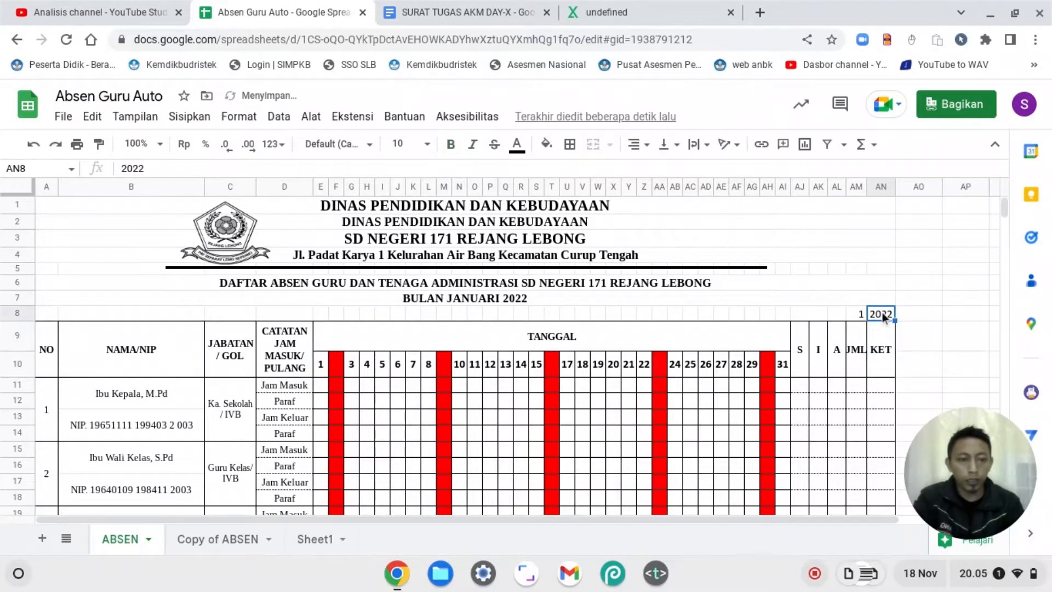
pyautogui.press('Left')
pyautogui.write('11')
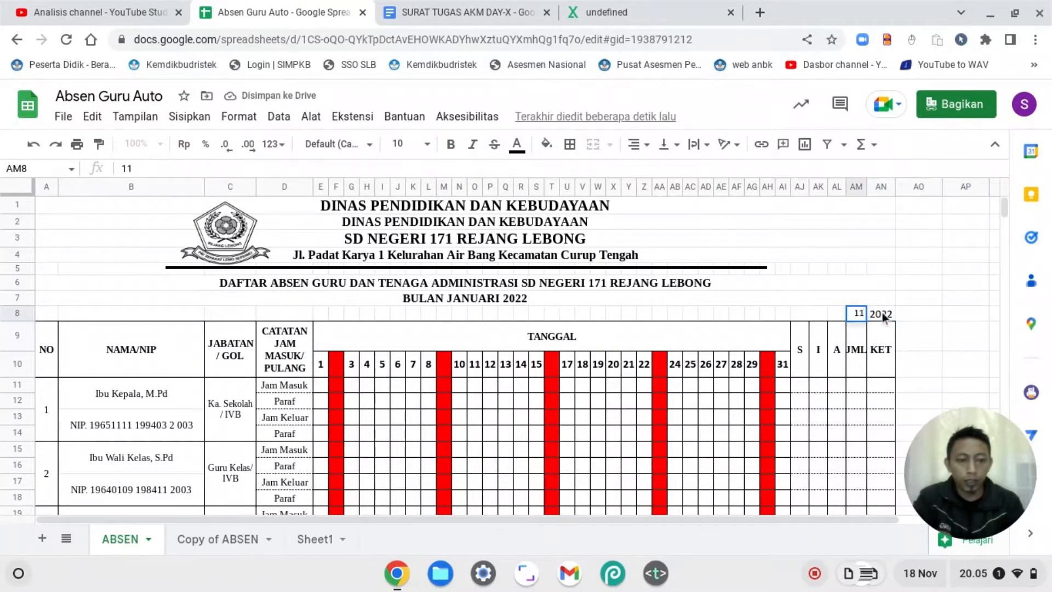
pyautogui.press('Return')
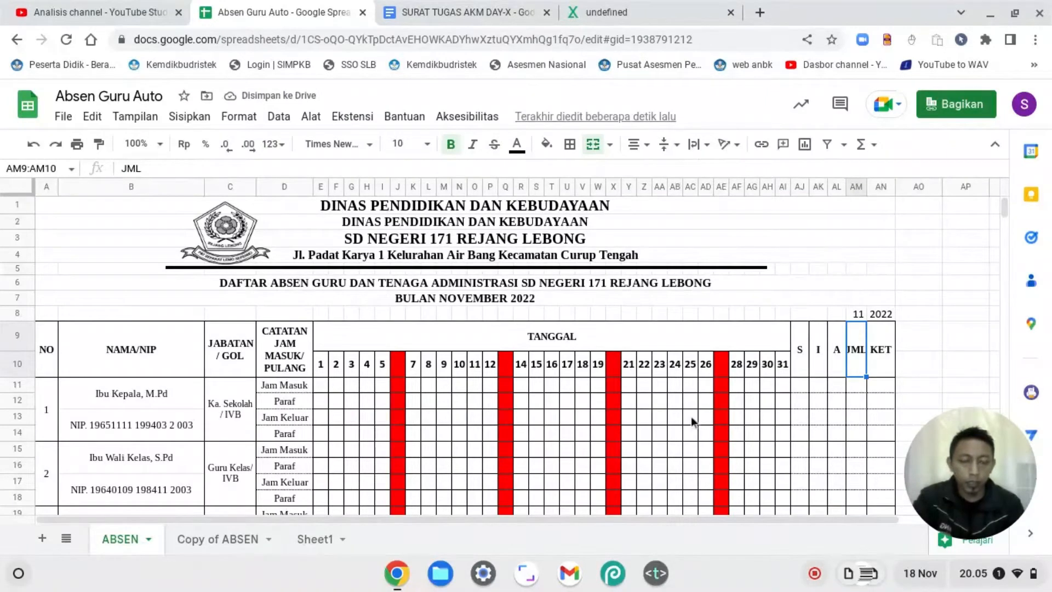
pyautogui.scroll(-1, 505, 335)
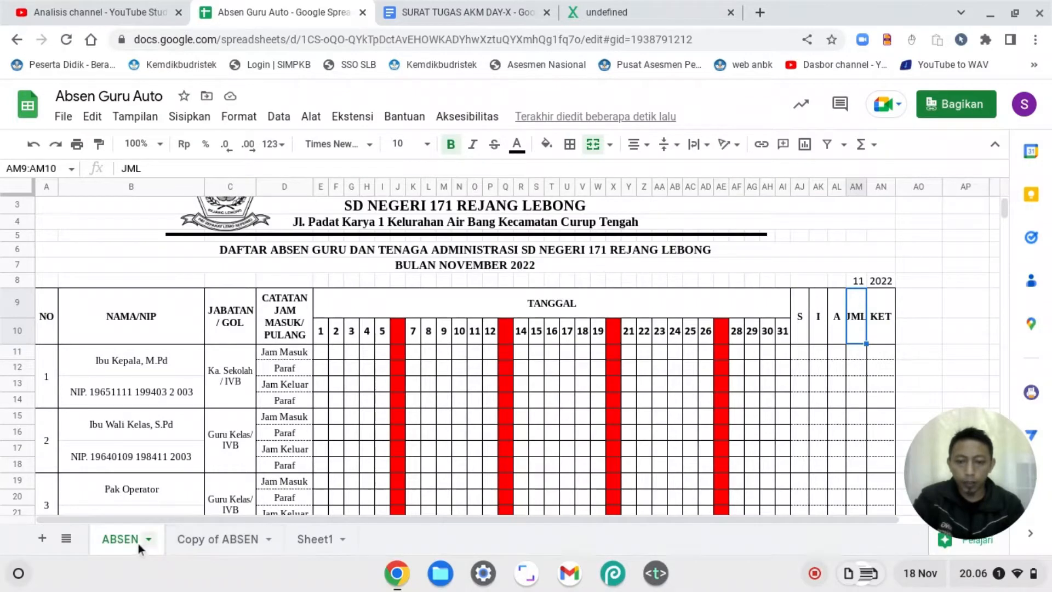
# Step: On the Copy of ABSEN sheet, reveal the hidden word in cell AJ8 by making its text black
pyautogui.click(240, 542)
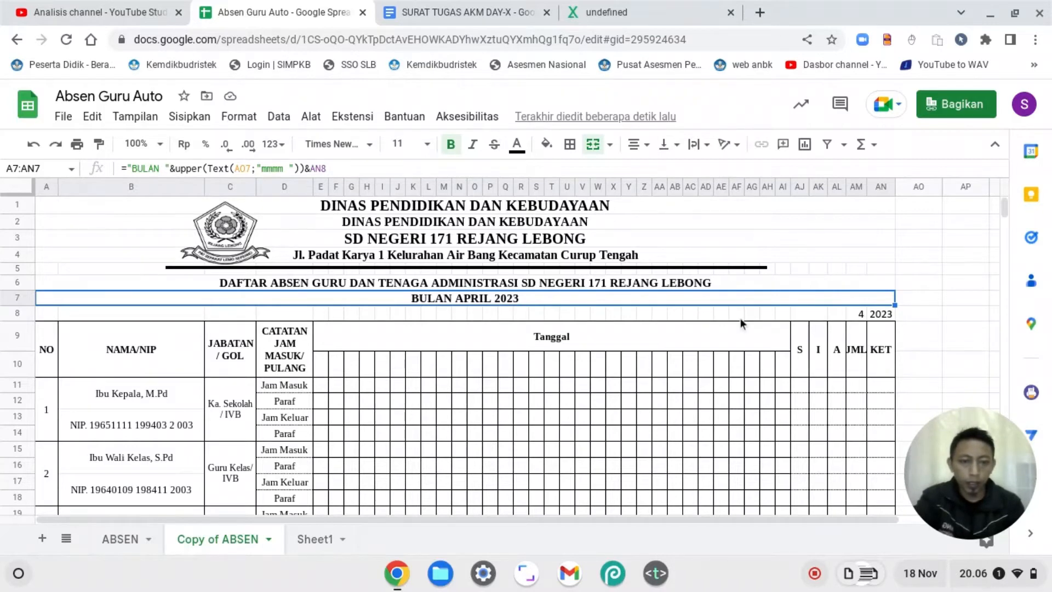
pyautogui.click(318, 317)
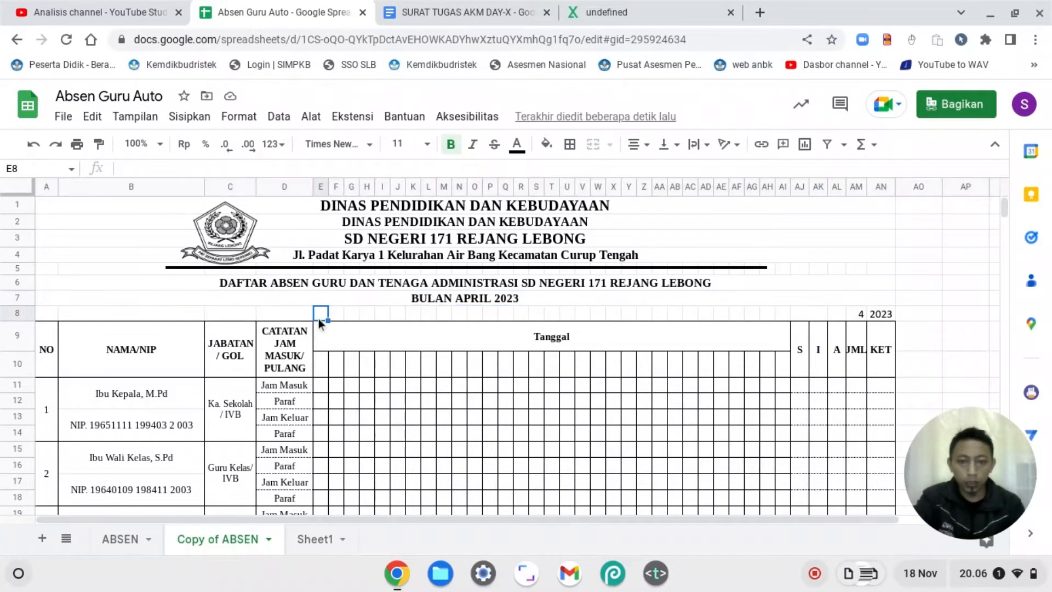
pyautogui.click(805, 313)
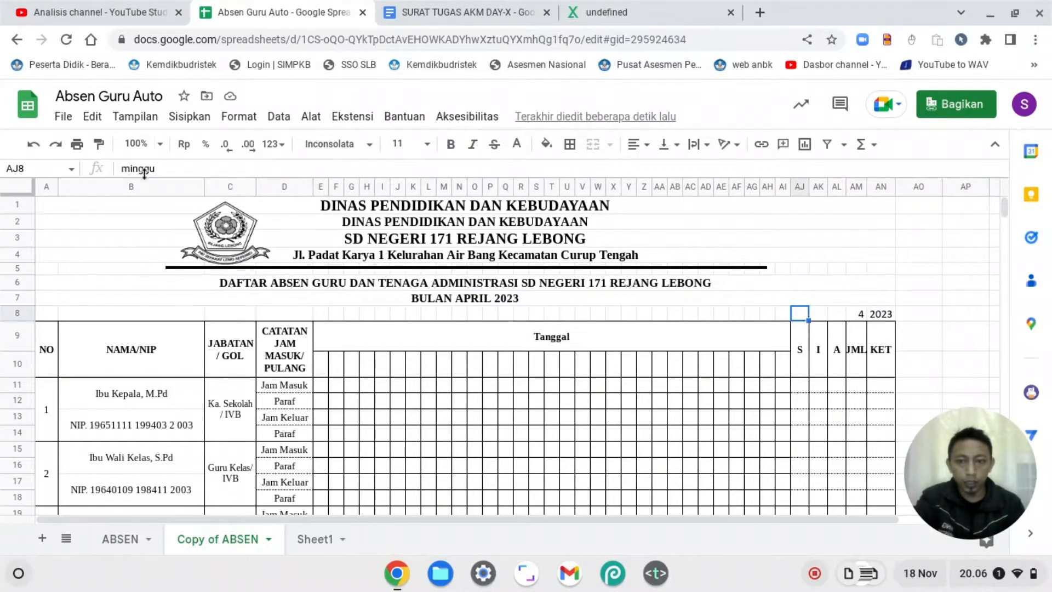
pyautogui.click(517, 145)
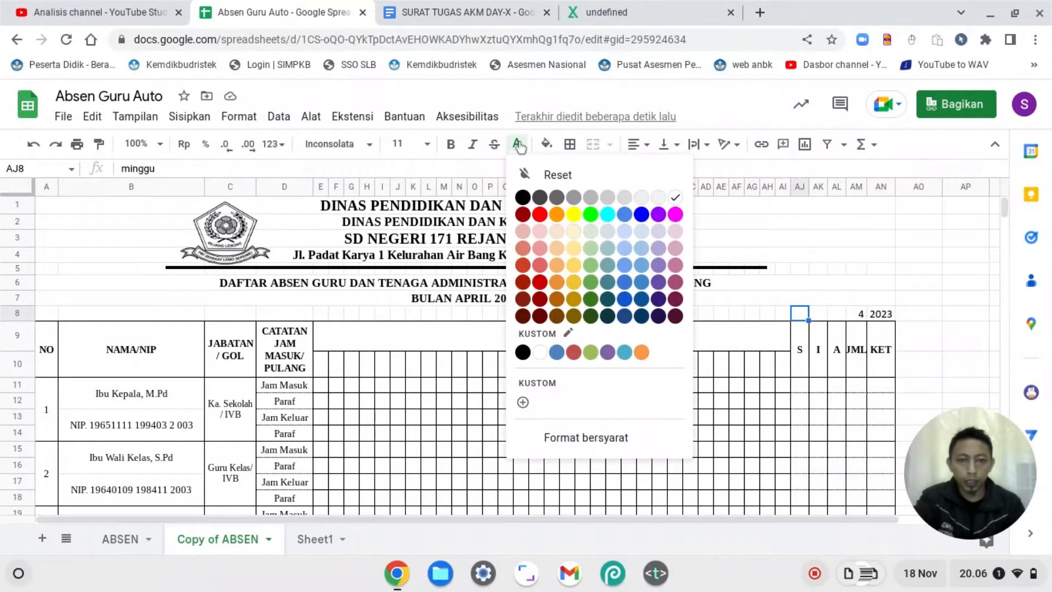
pyautogui.click(524, 201)
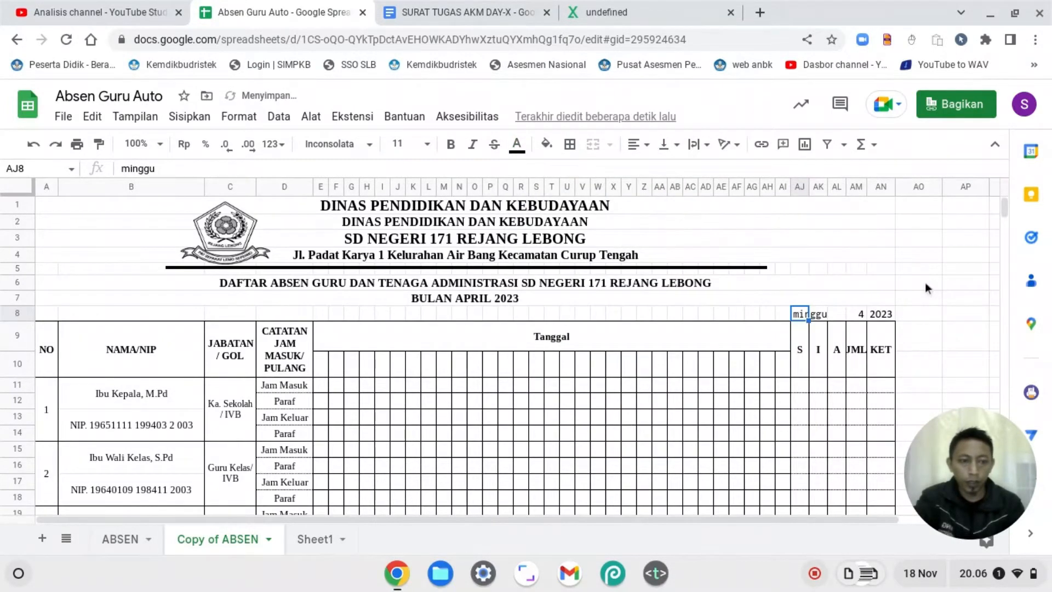
# Step: Examine the cell references in the formula behind the month heading in row 7
pyautogui.click(473, 299)
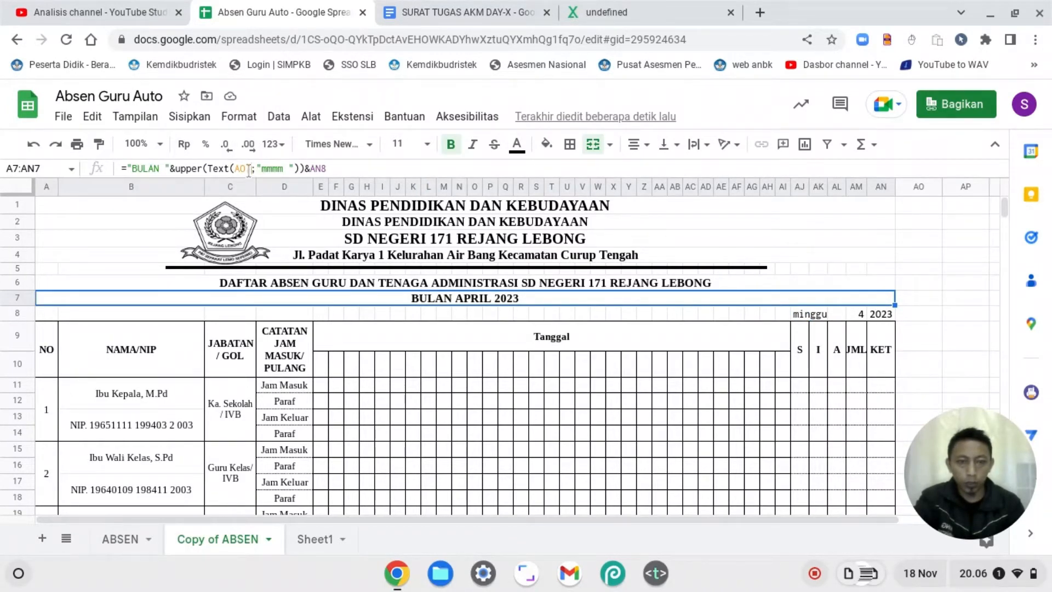
pyautogui.click(249, 170)
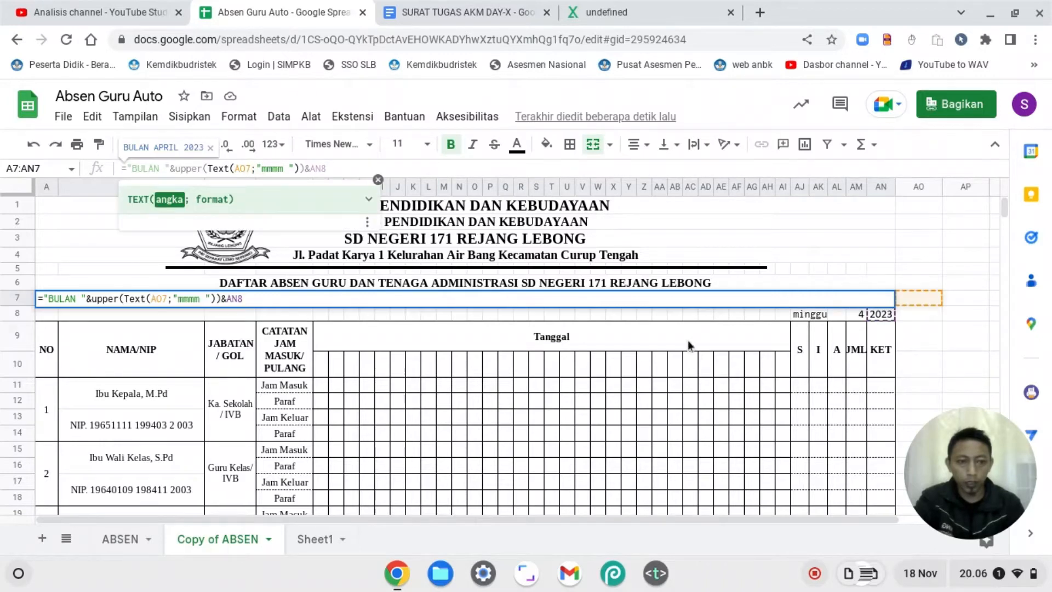
pyautogui.press('Return')
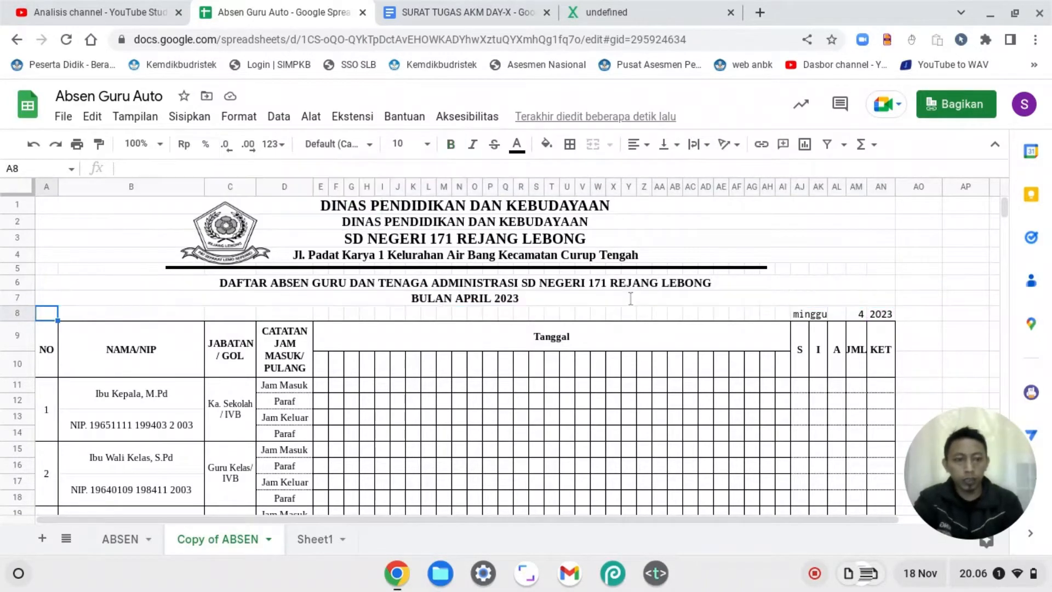
# Step: Make the hidden date in cell AO7 black and fit column AO to its content
pyautogui.click(923, 300)
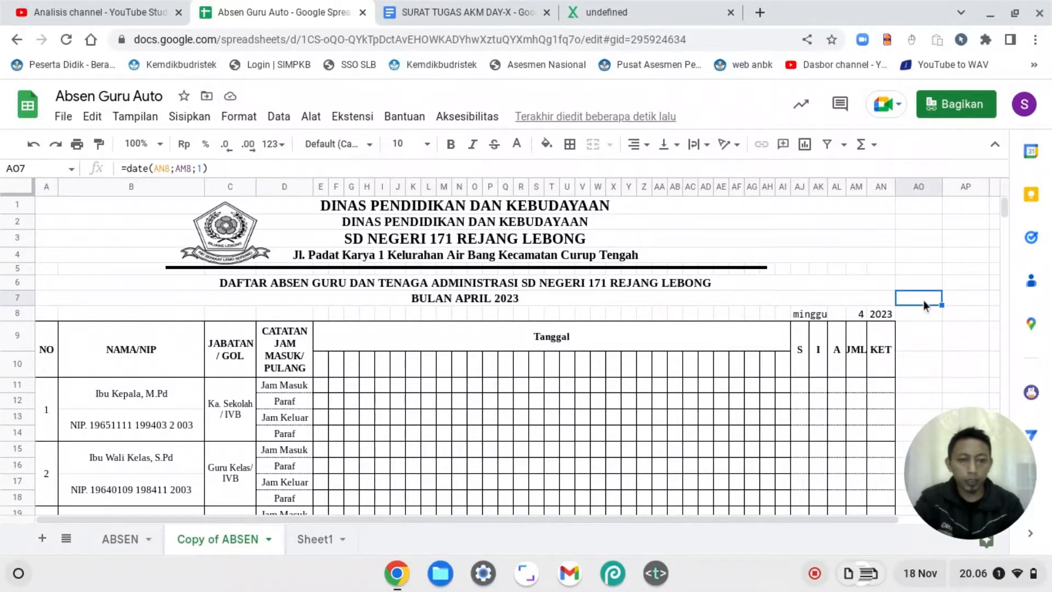
pyautogui.click(517, 145)
pyautogui.click(524, 200)
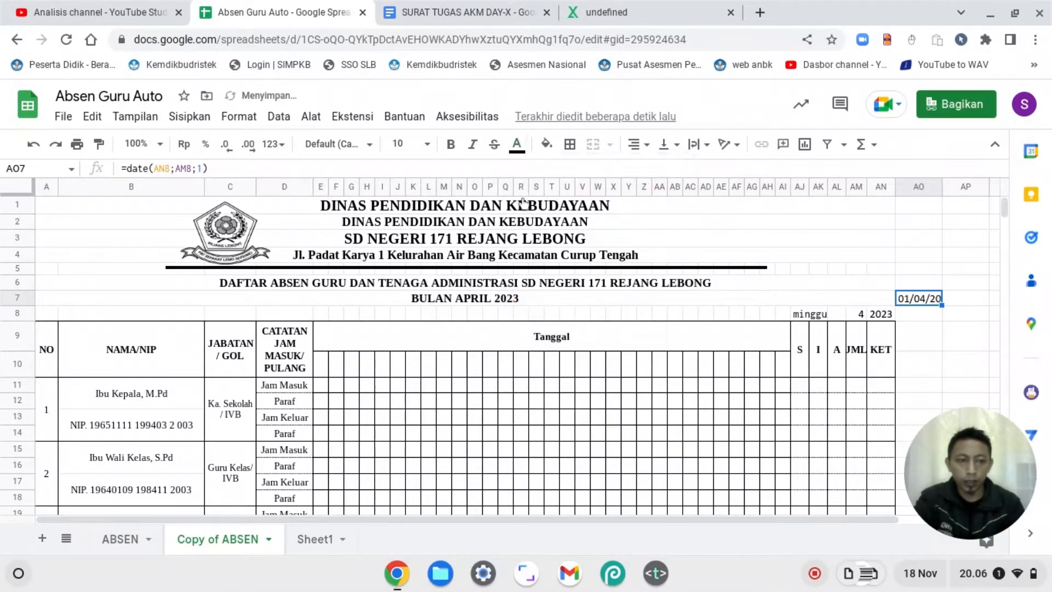
pyautogui.doubleClick(942, 186)
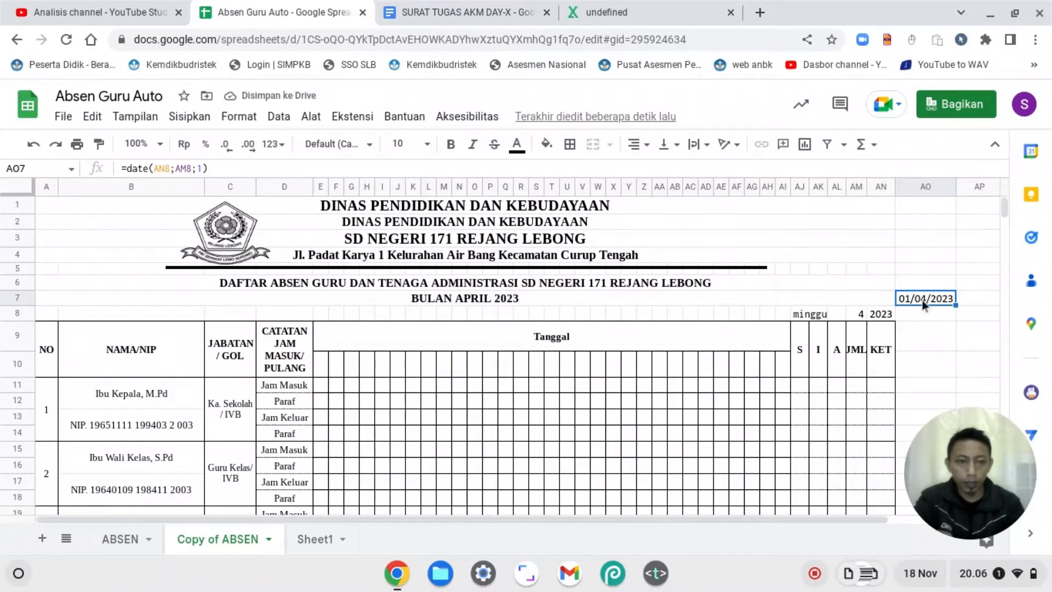
pyautogui.click(886, 314)
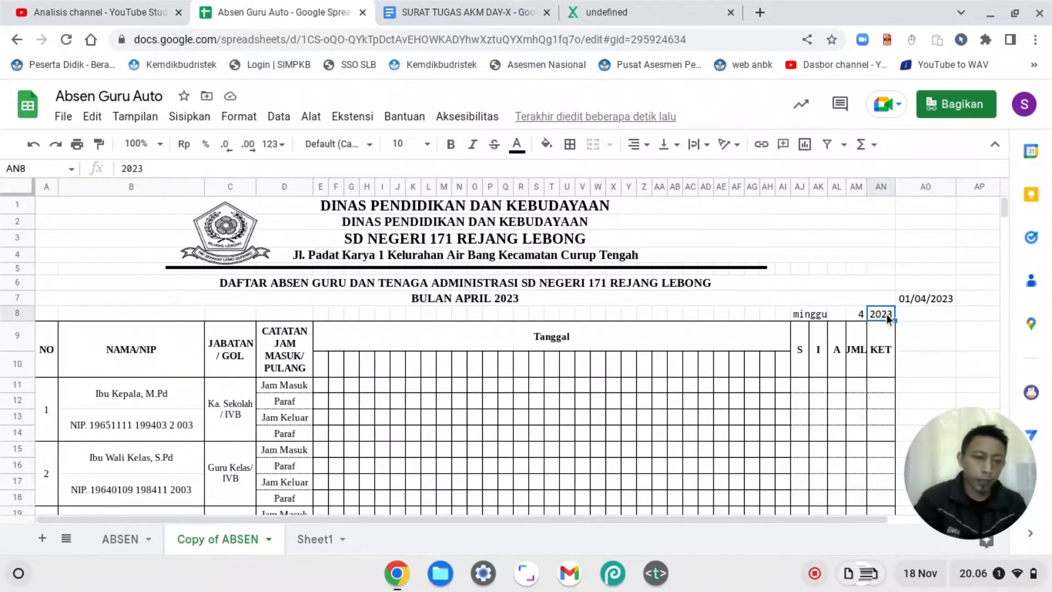
pyautogui.click(800, 315)
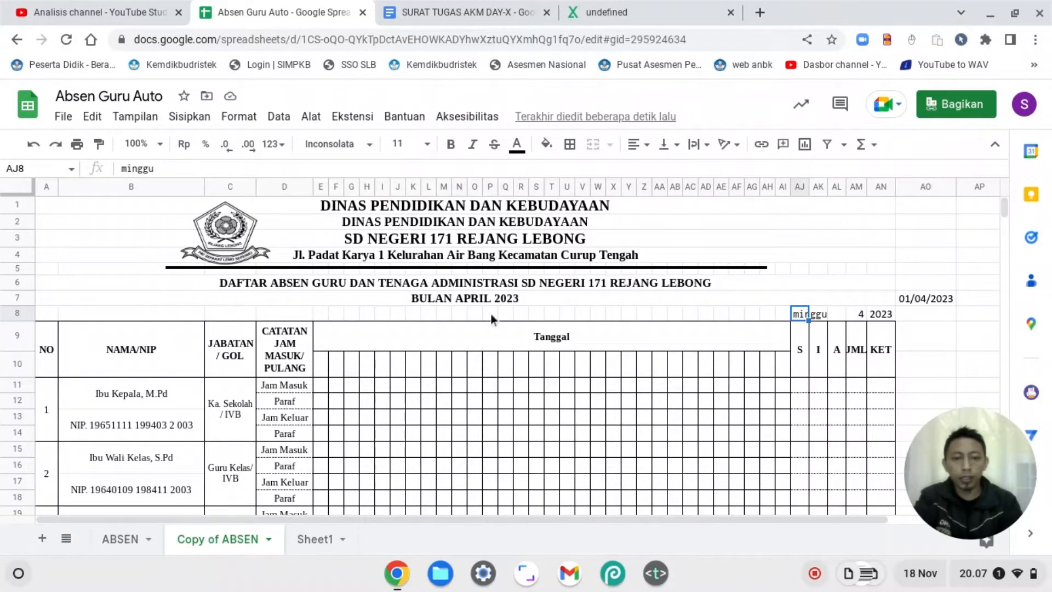
# Step: On the ABSEN sheet, reveal the hidden day numbers in E8:AI8 by making their text black
pyautogui.click(119, 539)
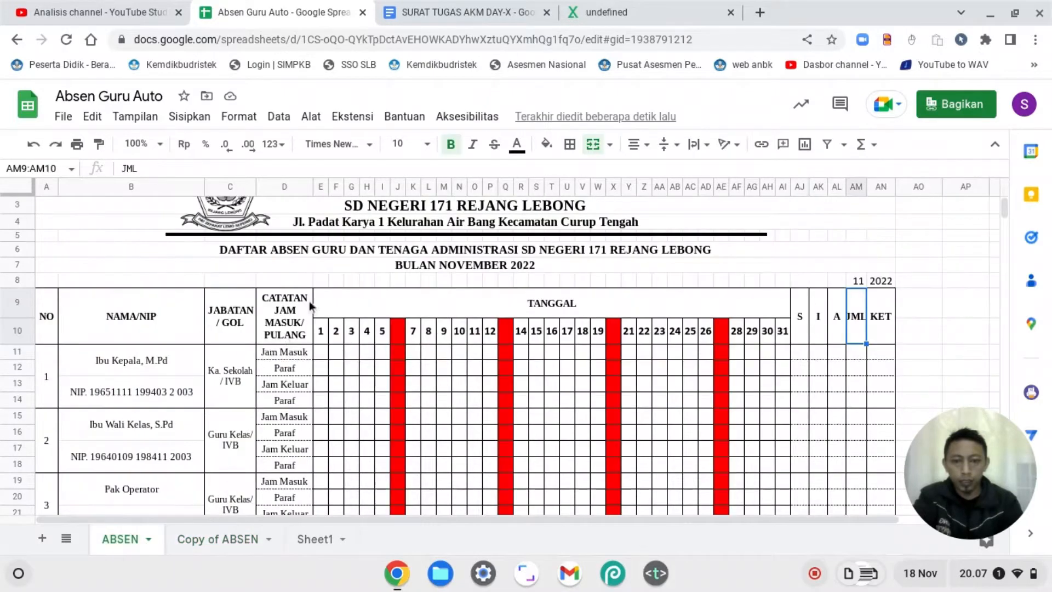
pyautogui.click(321, 280)
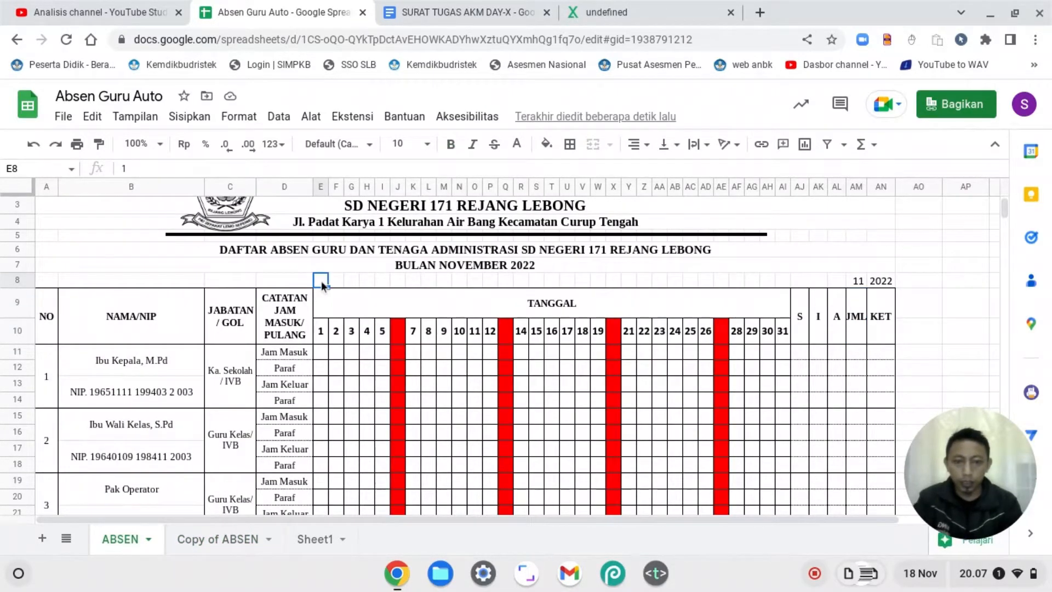
pyautogui.keyDown('shift'); pyautogui.click(786, 280); pyautogui.keyUp('shift')
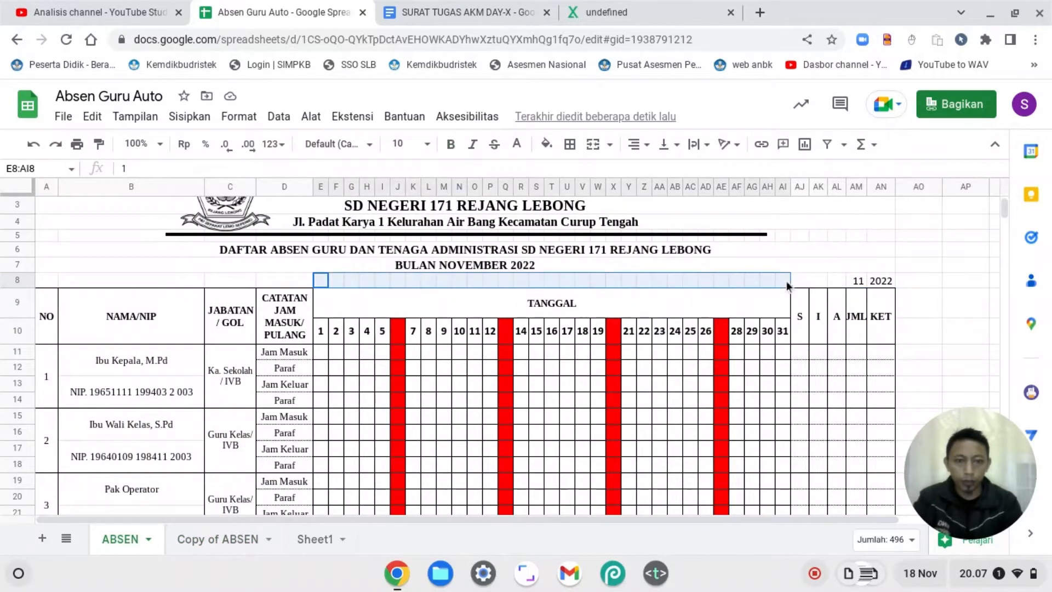
pyautogui.click(517, 145)
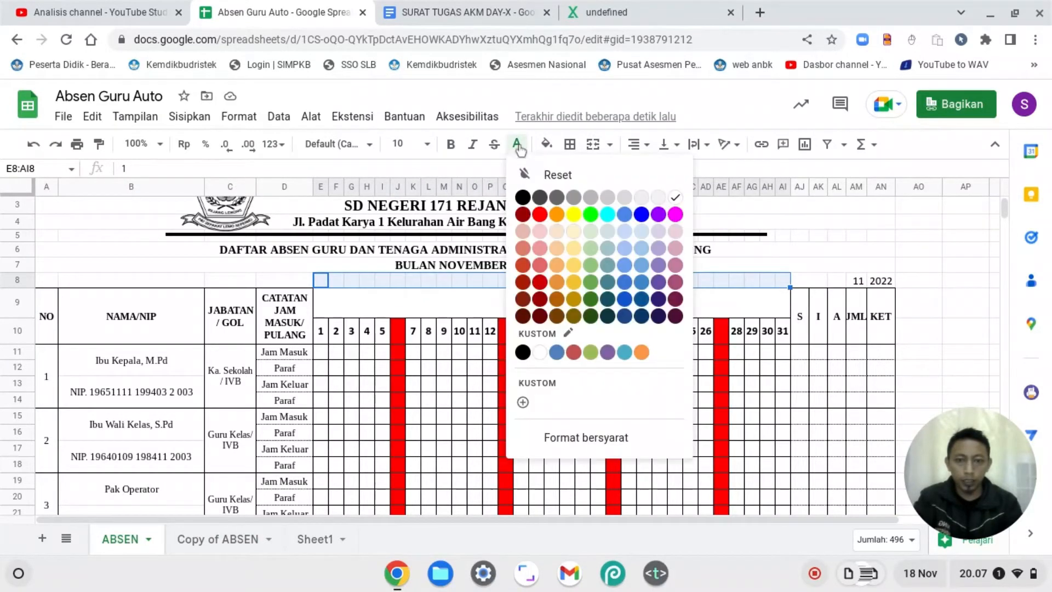
pyautogui.click(526, 205)
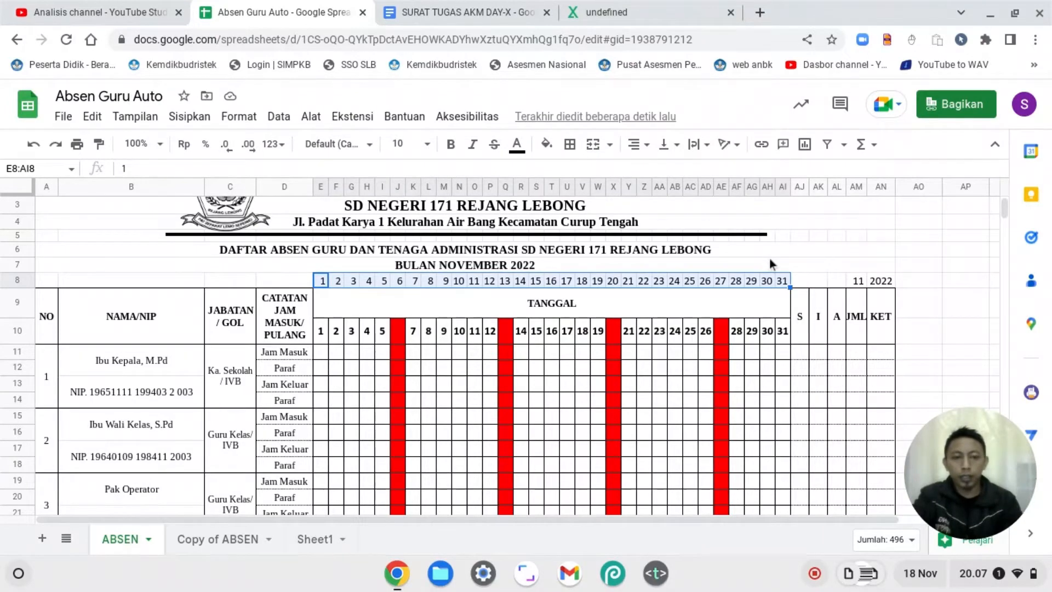
# Step: Hide the day numbers in E8:AI8 again with white text, and inspect the formula in F10
pyautogui.click(517, 145)
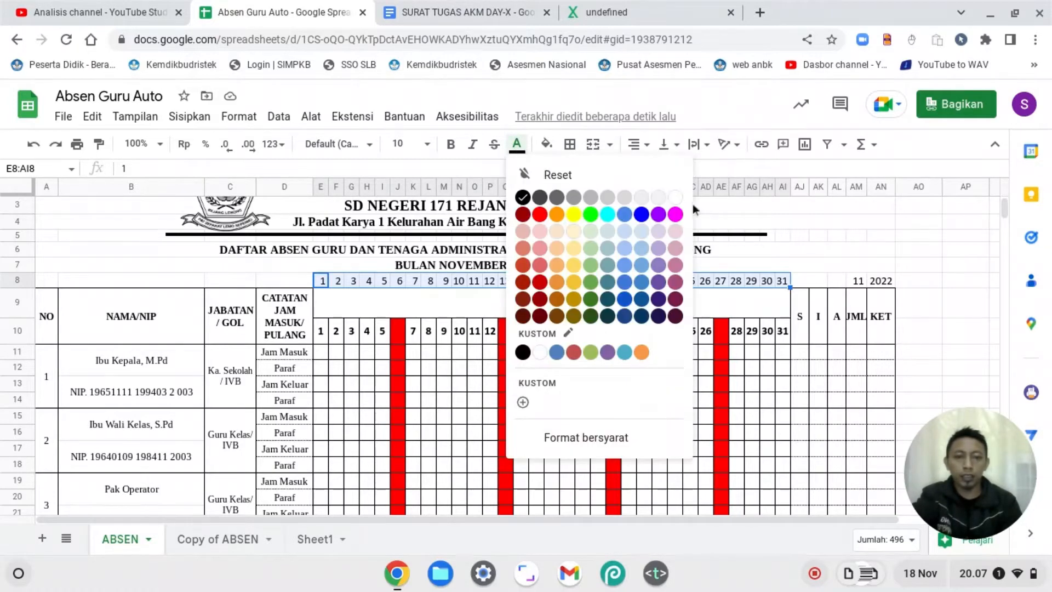
pyautogui.click(676, 197)
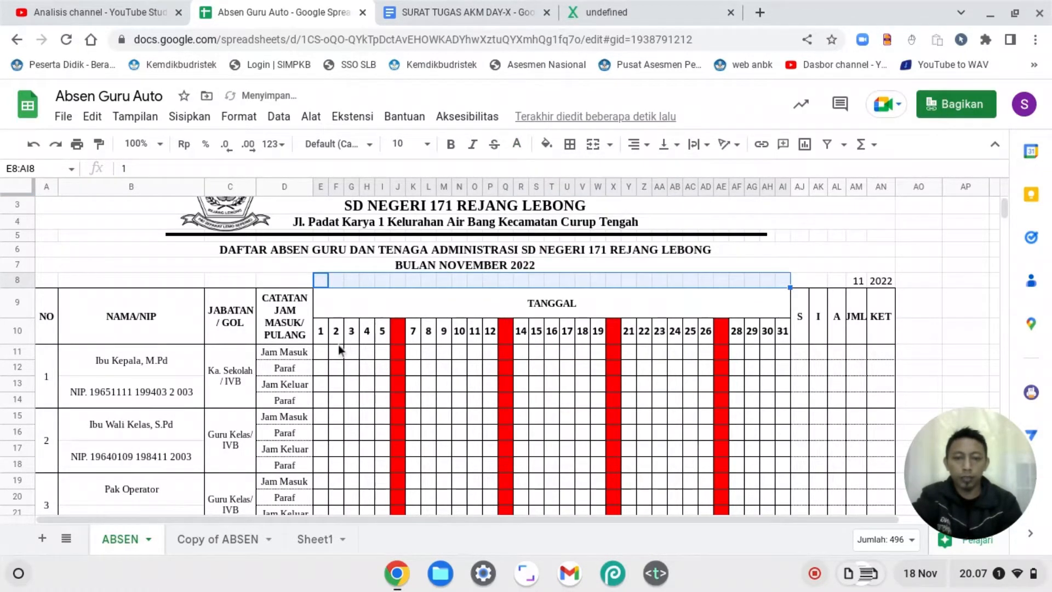
pyautogui.click(337, 342)
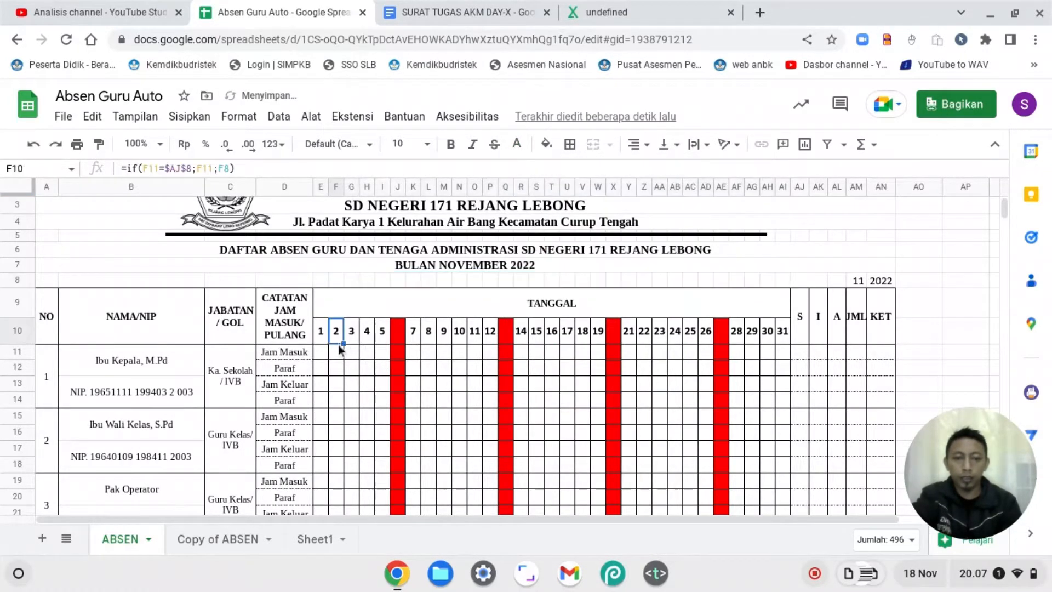
# Step: Open the print settings for the ABSEN sheet and enlarge the page preview to examine the printed layout
pyautogui.click(860, 284)
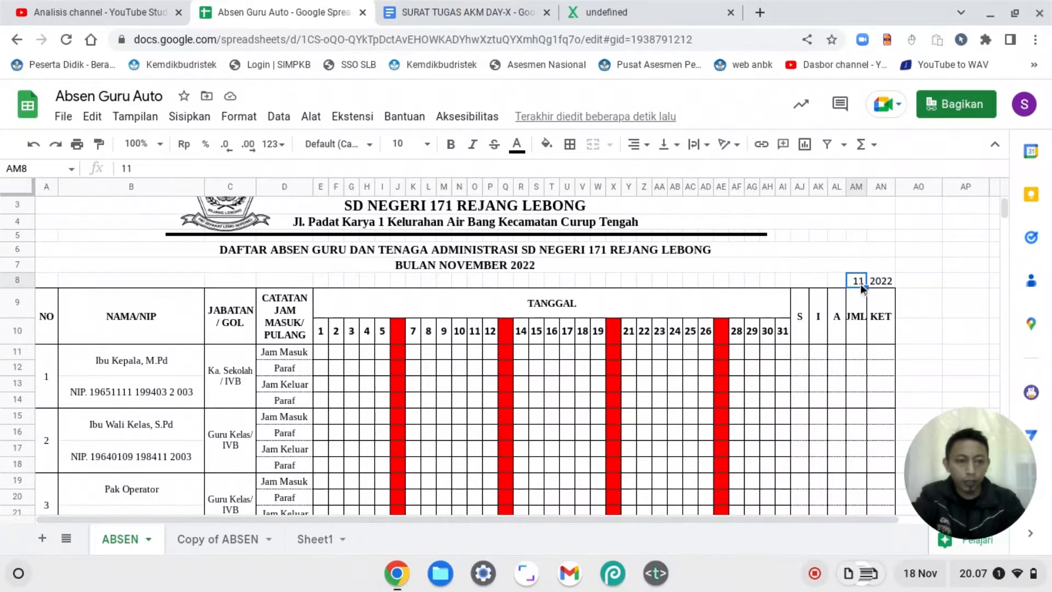
pyautogui.hotkey('ctrl', 'p')
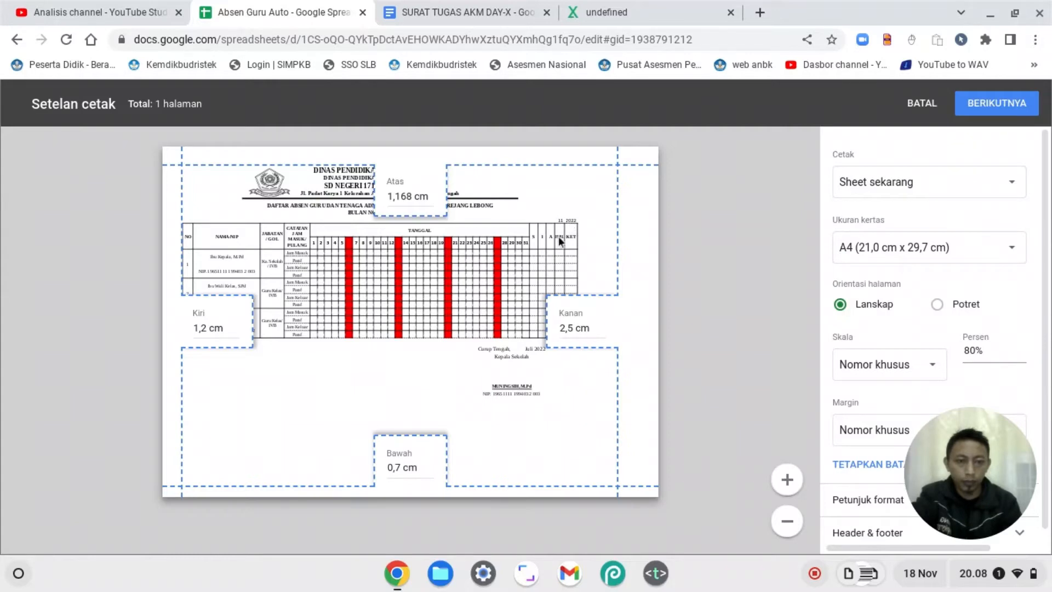
pyautogui.click(787, 479)
pyautogui.click(787, 479)
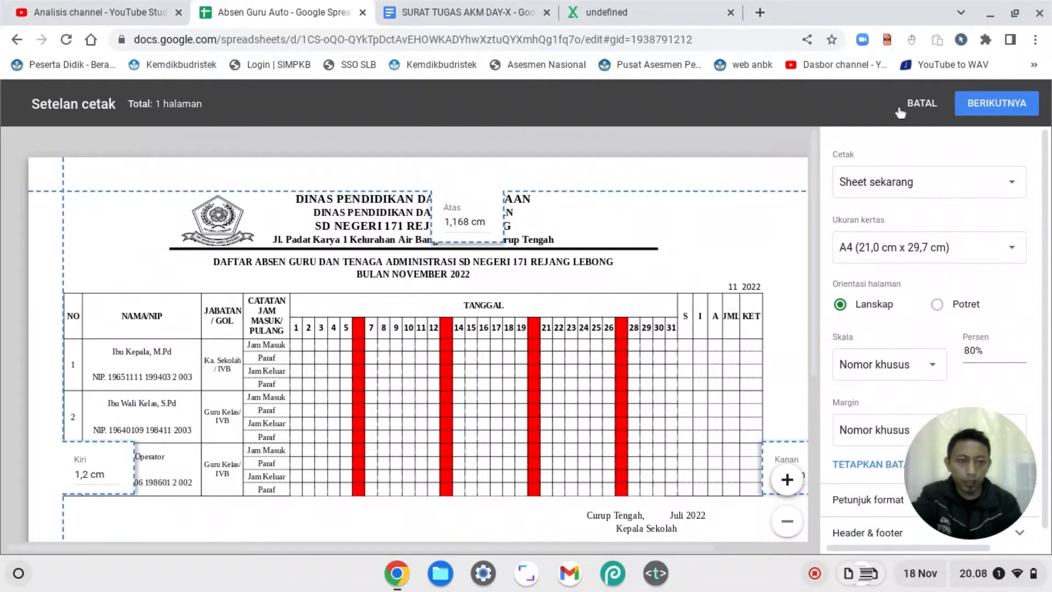
# Step: Leave the print settings, try white text on the month and year in AM8:AN8, and undo that colour change
pyautogui.click(922, 103)
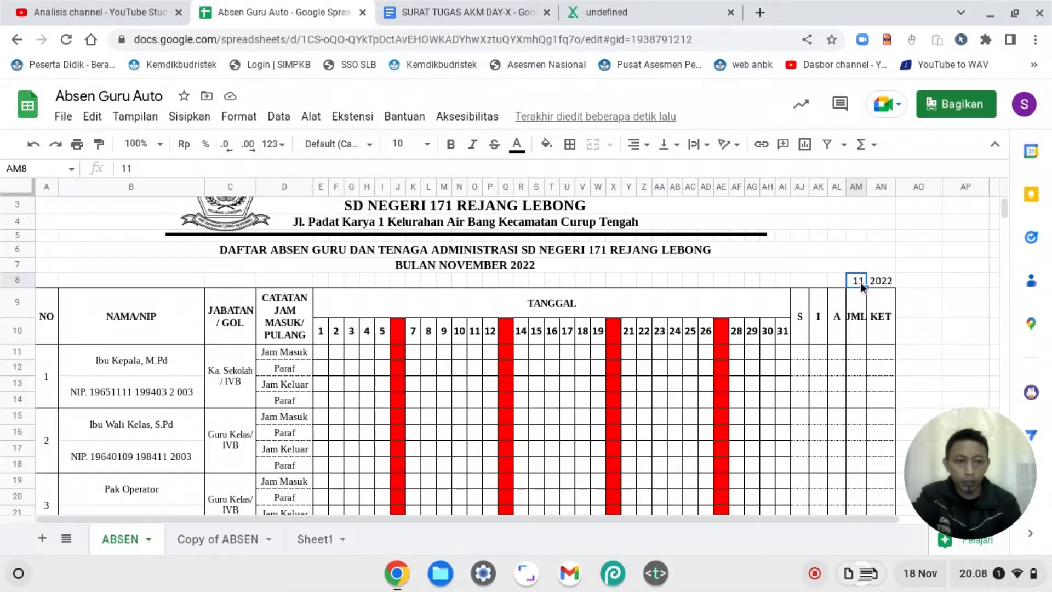
pyautogui.moveTo(859, 282); pyautogui.dragTo(888, 284)
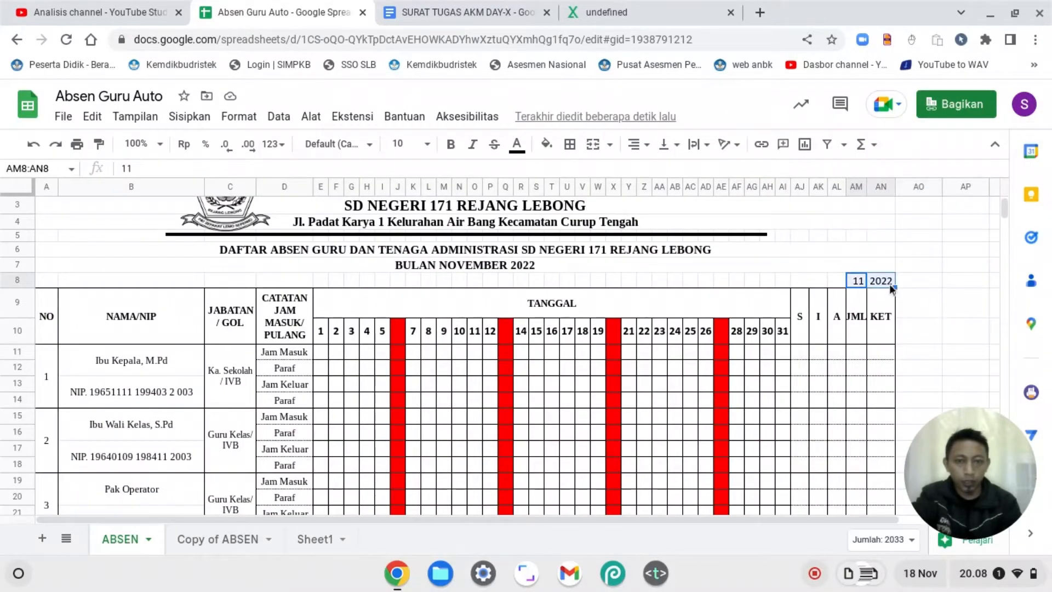
pyautogui.click(516, 144)
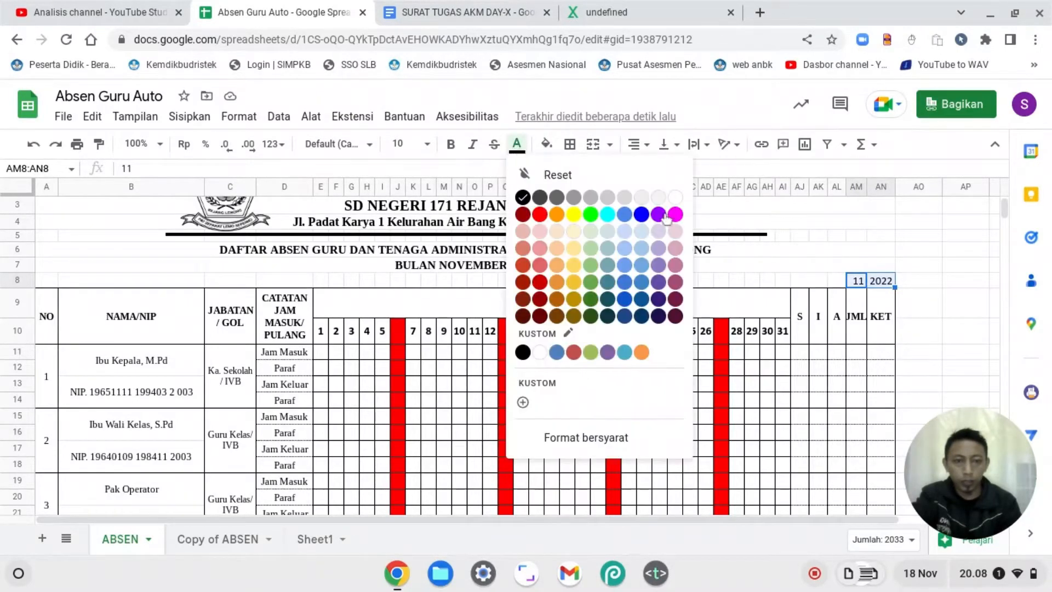
pyautogui.click(676, 198)
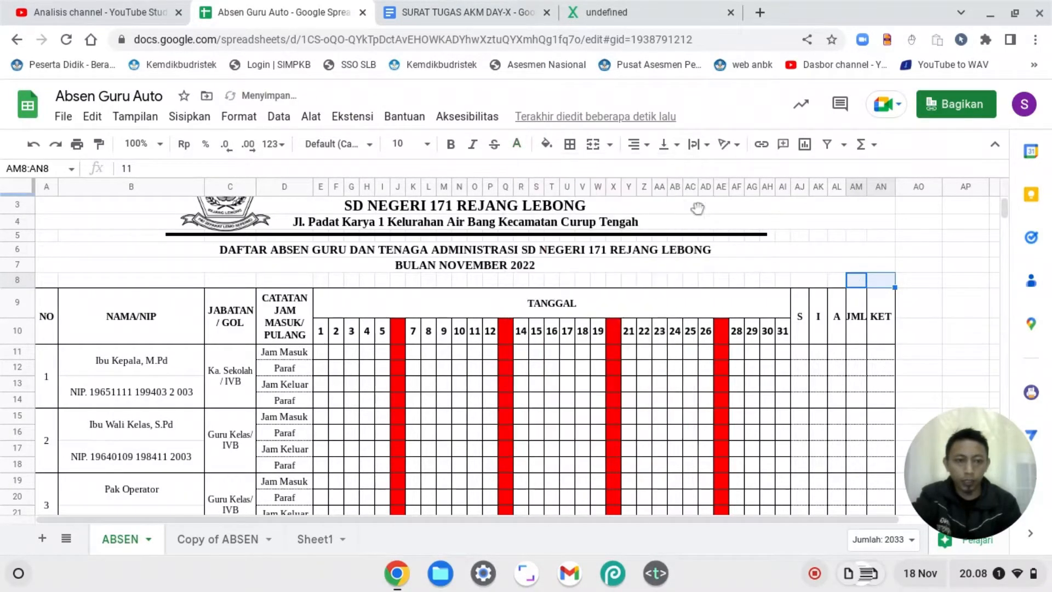
pyautogui.click(831, 284)
pyautogui.moveTo(853, 280); pyautogui.dragTo(882, 281)
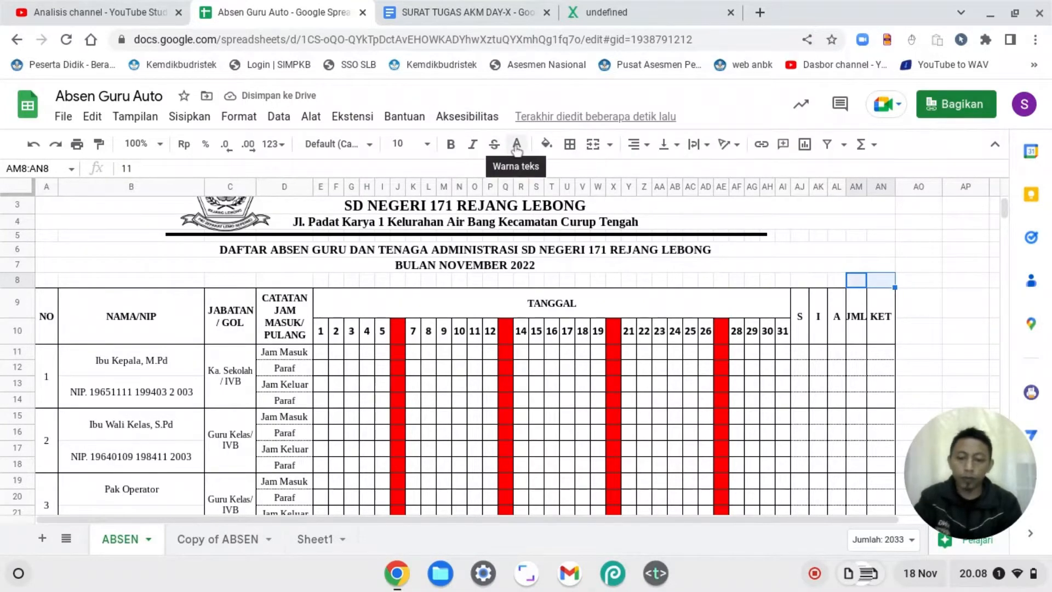
pyautogui.hotkey('ctrl', 'z')
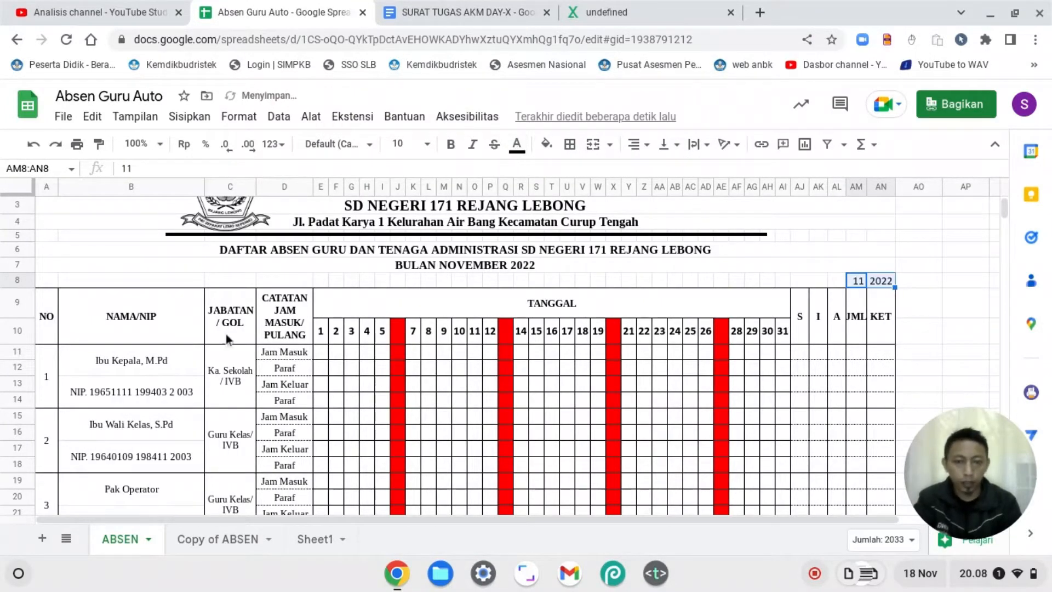
# Step: Inspect the weekday formula in E11 of the ABSEN sheet, and switch to the Copy of ABSEN sheet
pyautogui.click(321, 331)
pyautogui.click(320, 351)
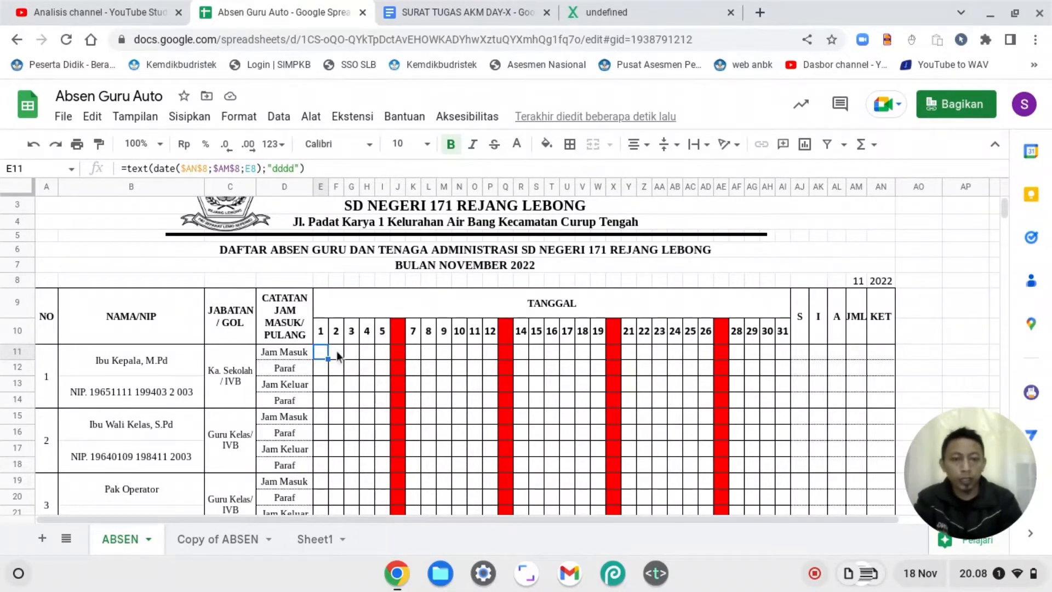
pyautogui.click(219, 541)
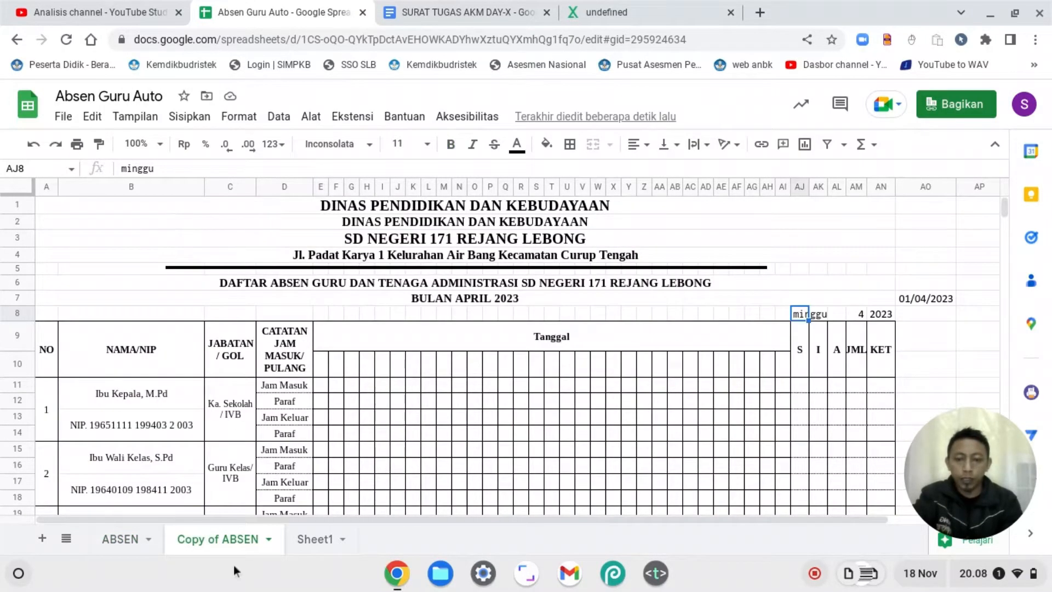
# Step: Enter the formula =date(AN8;AM8;E8) in cell E11 of the Copy of ABSEN sheet and reselect that cell
pyautogui.click(320, 385)
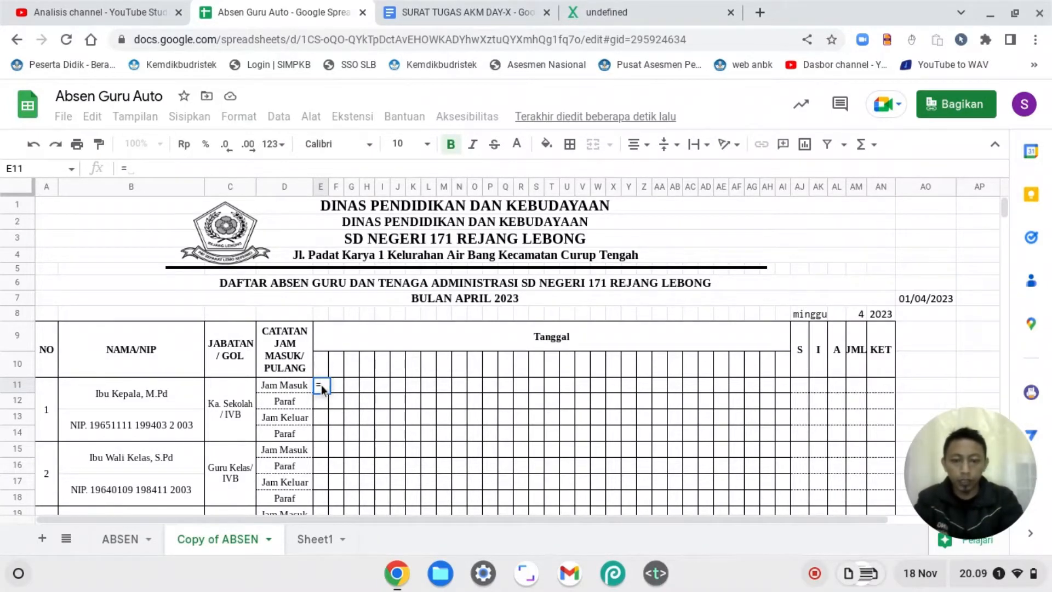
pyautogui.write('=date(')
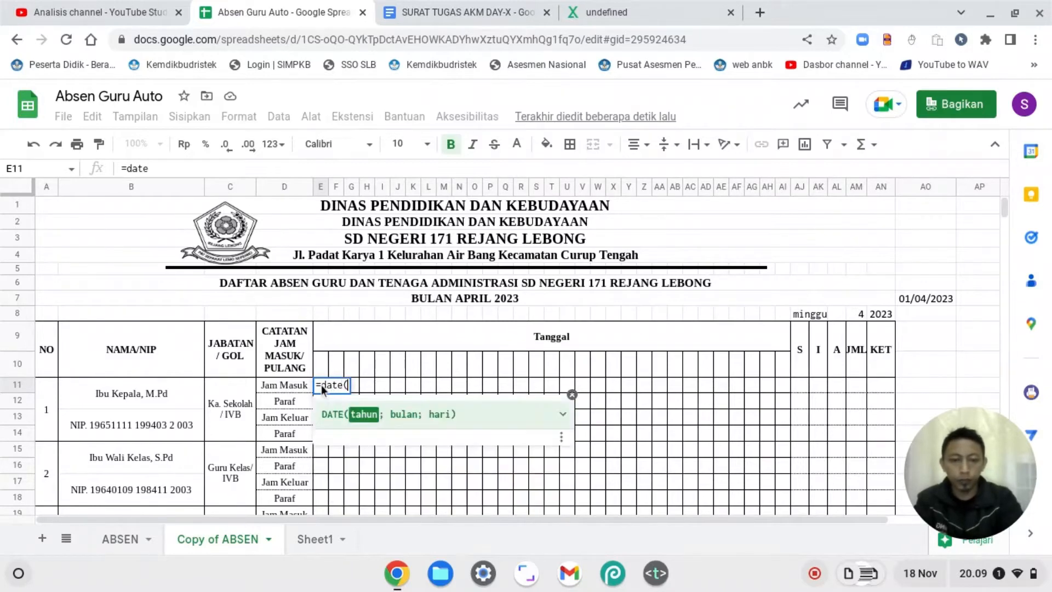
pyautogui.click(880, 314)
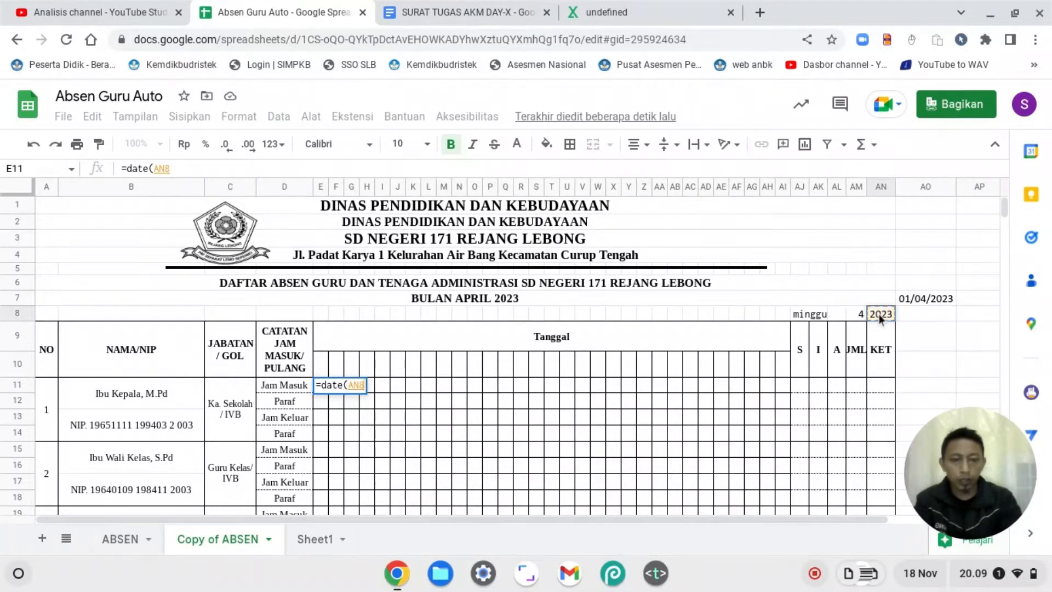
pyautogui.write(';')
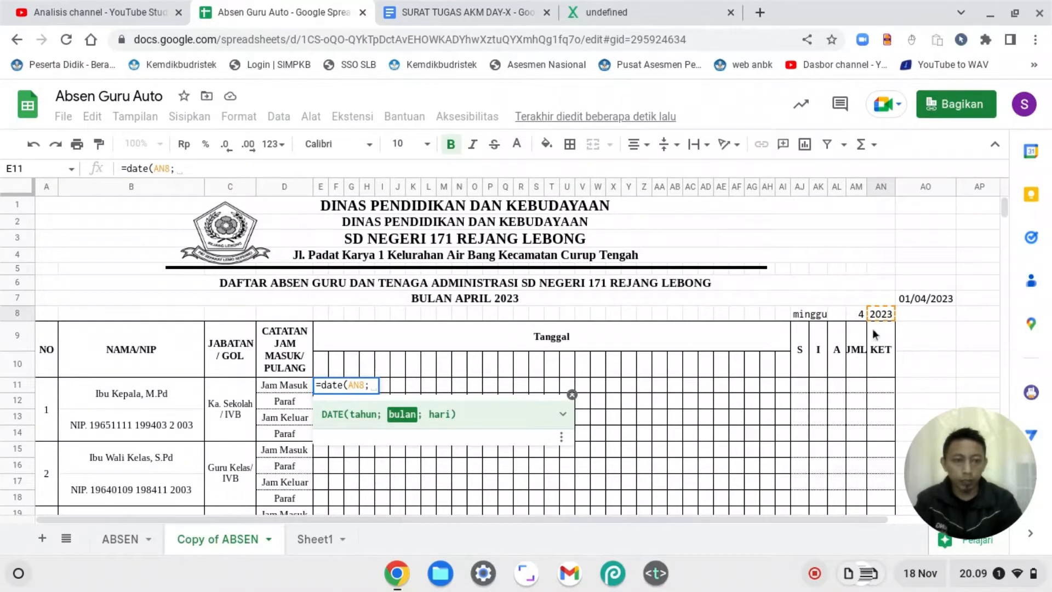
pyautogui.click(860, 317)
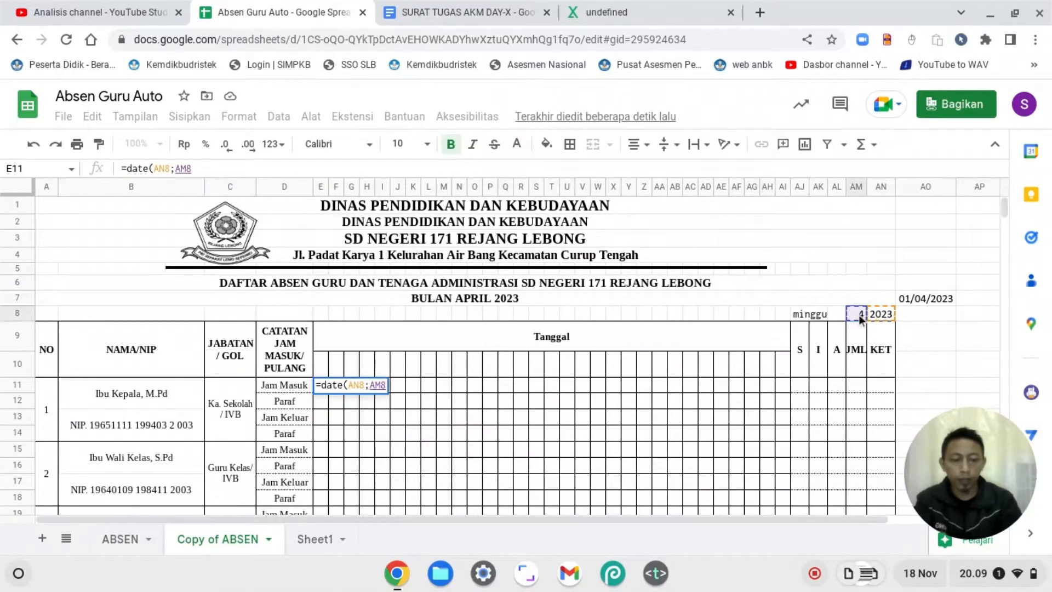
pyautogui.write(';')
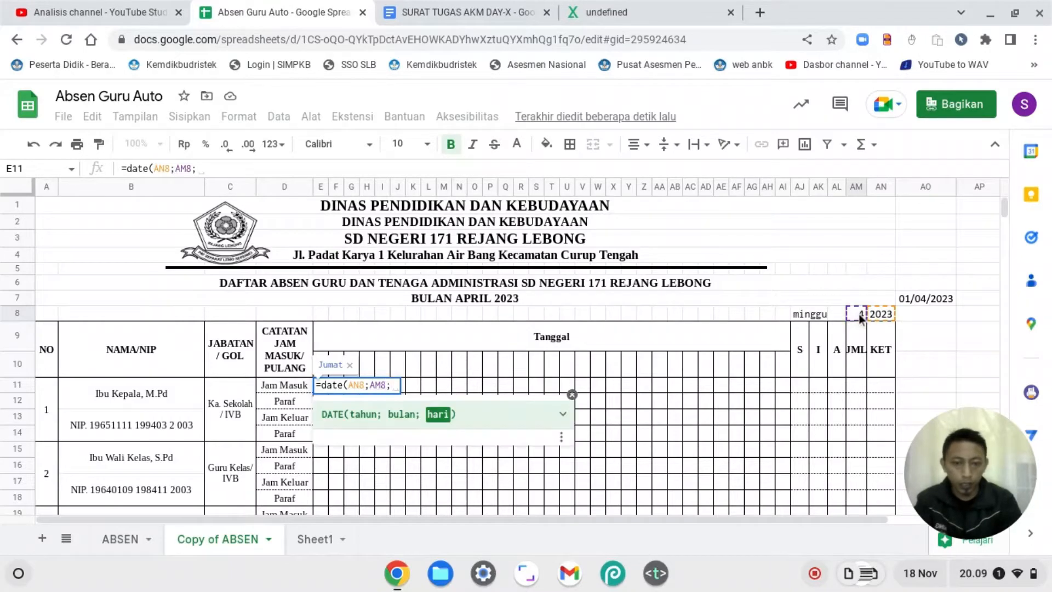
pyautogui.click(320, 313)
pyautogui.press('Return')
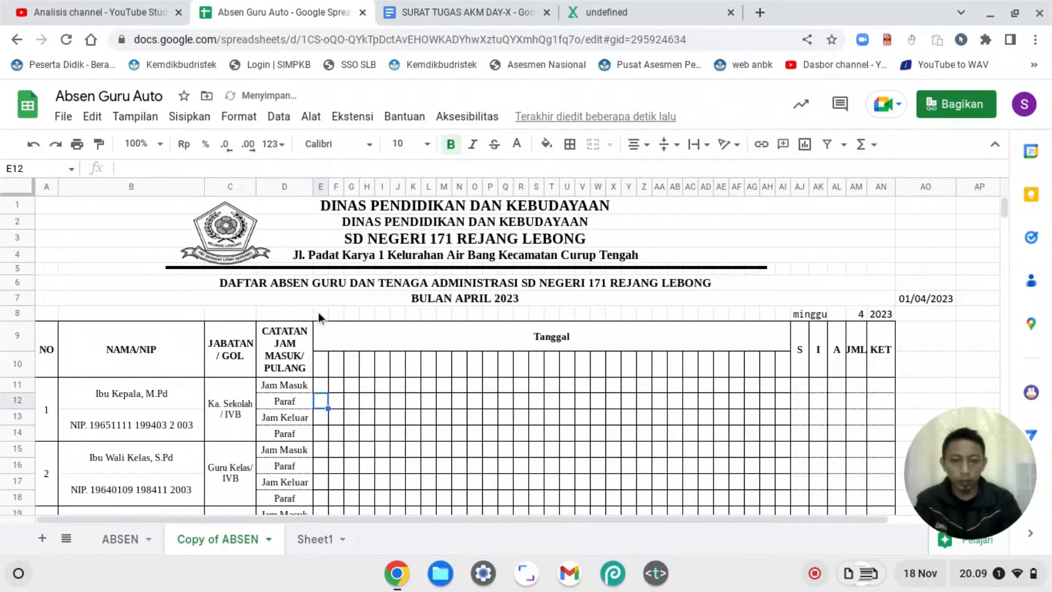
pyautogui.press('Up')
pyautogui.press('Up')
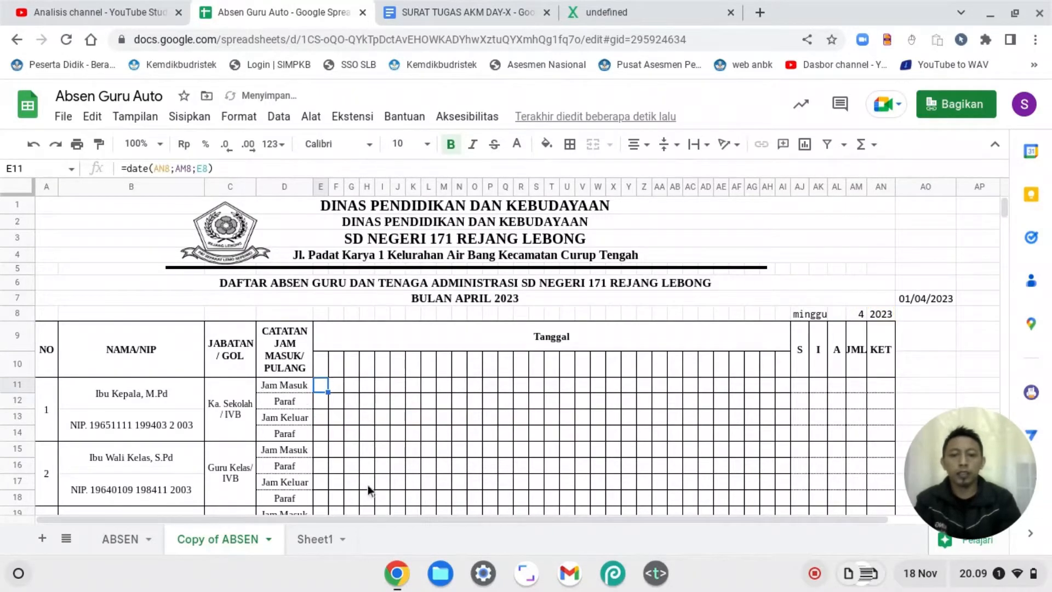
# Step: Reveal the hidden day number in row 8 by resetting the text colour of E8:AI8
pyautogui.press('Up')
pyautogui.press('Up')
pyautogui.press('Up')
pyautogui.press('Down')
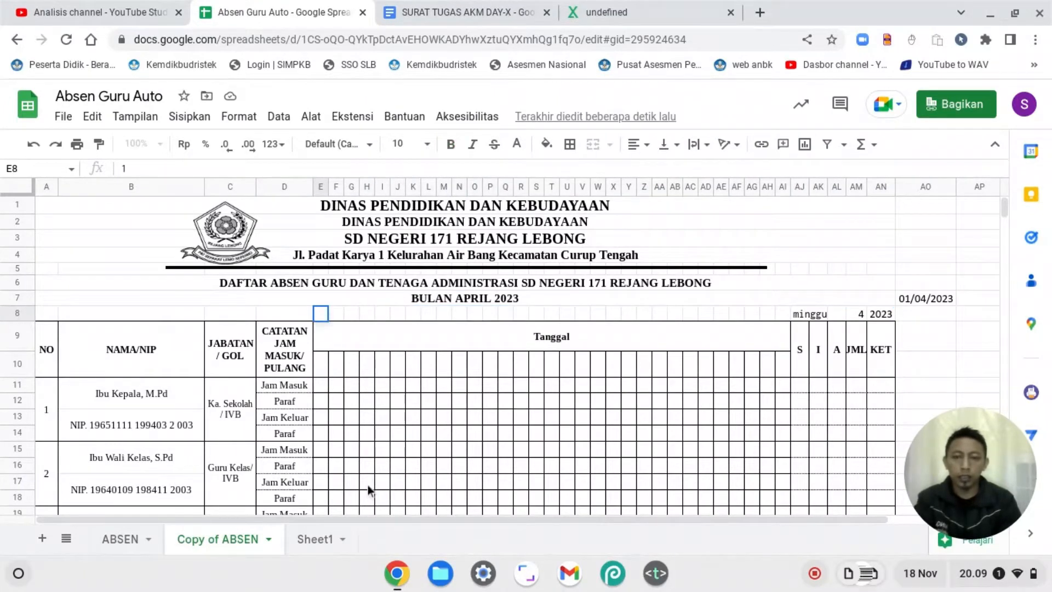
pyautogui.press('Down')
pyautogui.press('Up')
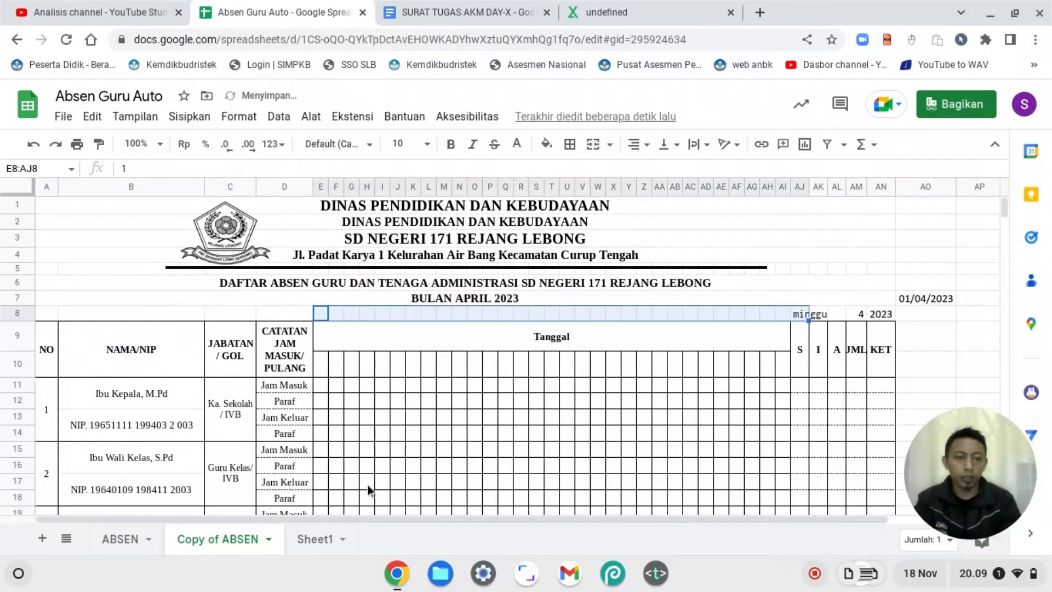
pyautogui.click(517, 144)
pyautogui.click(527, 173)
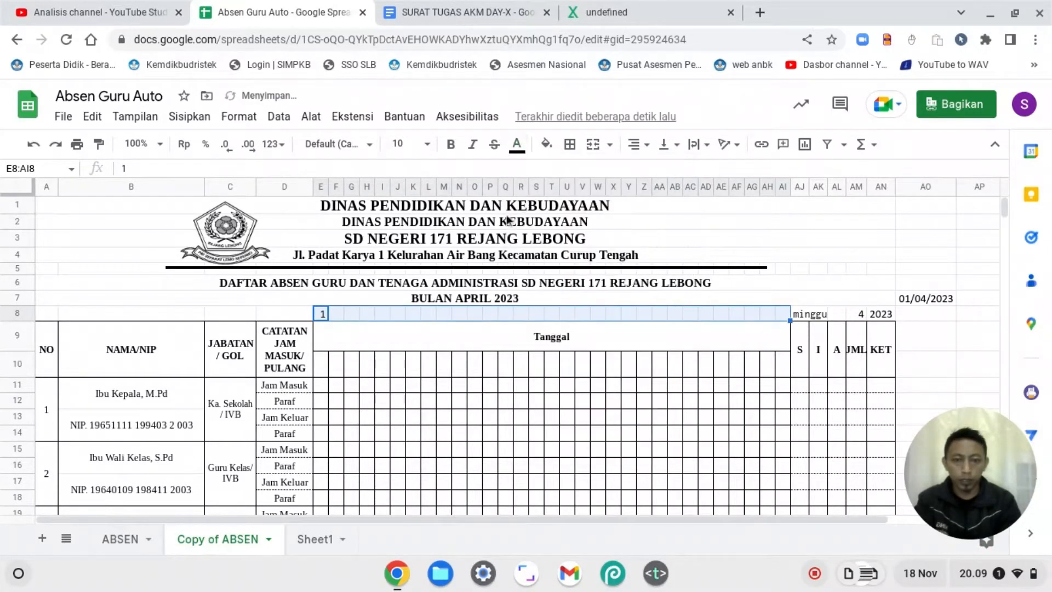
# Step: Set the text colour of the attendance grid E11:AI22 to black
pyautogui.click(321, 386)
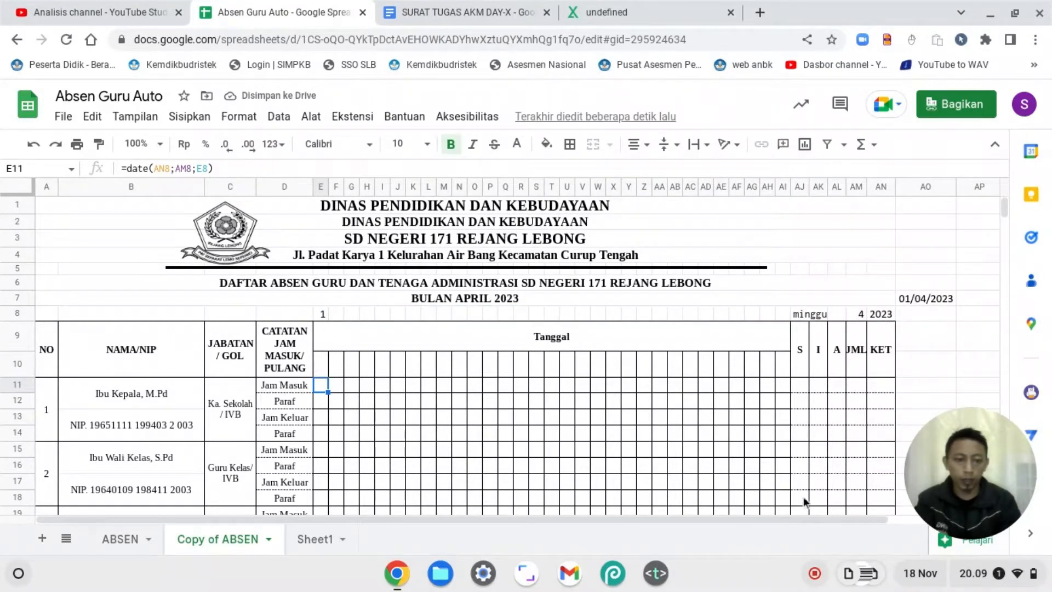
pyautogui.keyDown('shift'); pyautogui.click(780, 498); pyautogui.keyUp('shift')
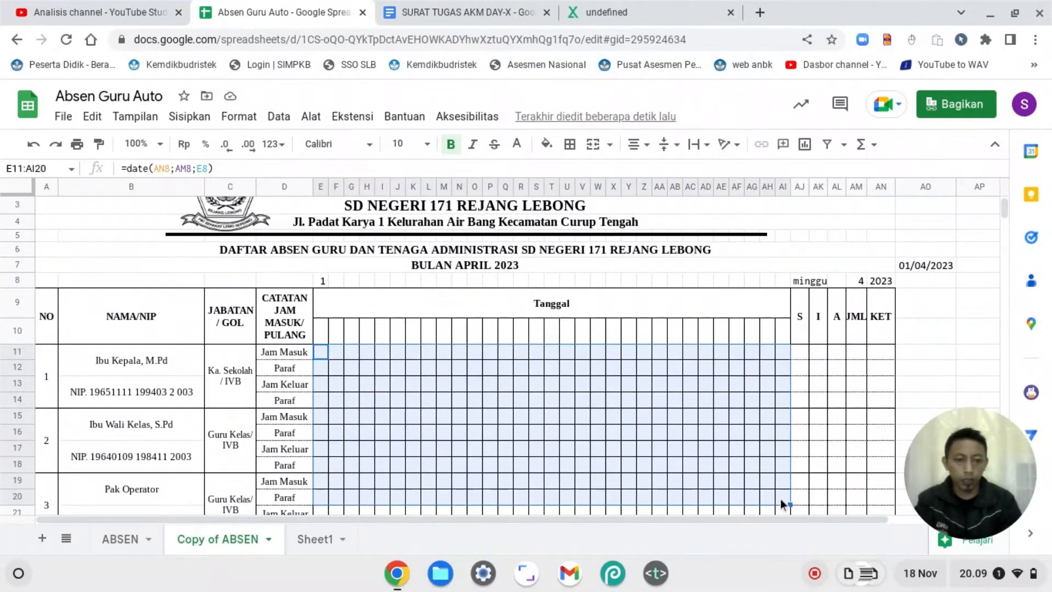
pyautogui.moveTo(780, 498); pyautogui.dragTo(780, 500)
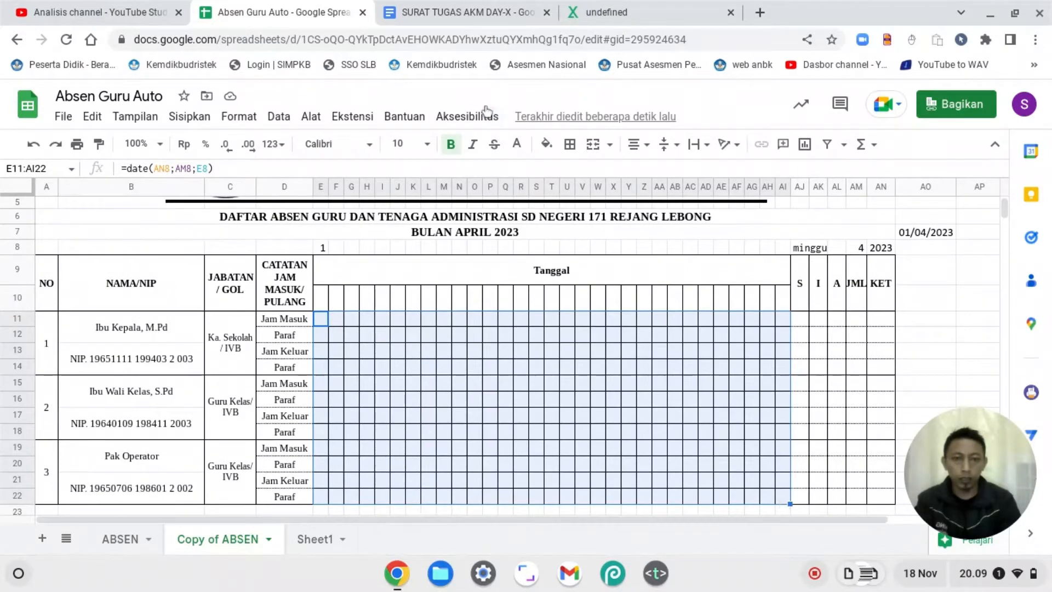
pyautogui.click(516, 143)
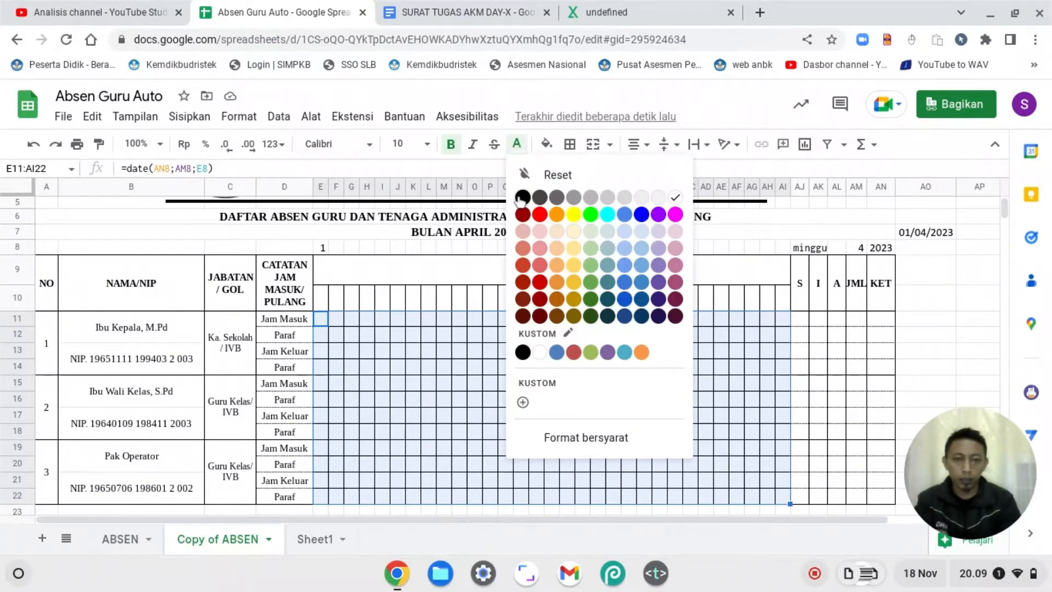
pyautogui.click(519, 200)
# Step: Copy the date formula from E11 into F11 by filling one cell across
pyautogui.press('Up')
pyautogui.press('Up')
pyautogui.press('Up')
pyautogui.press('Up')
pyautogui.press('Up')
pyautogui.press('Up')
pyautogui.press('Up')
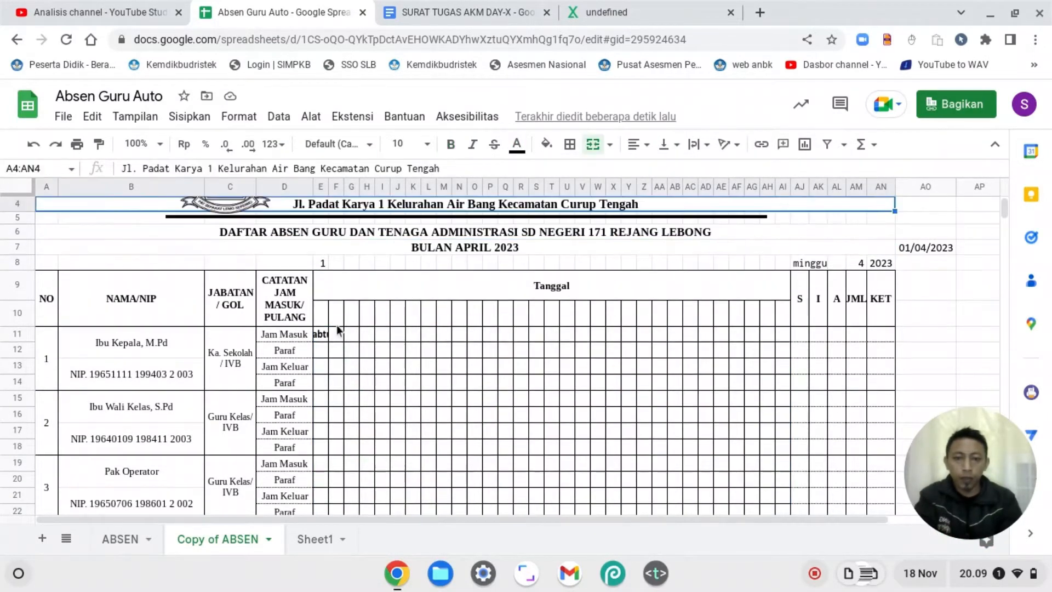
pyautogui.press('Down')
pyautogui.press('Down')
pyautogui.press('Down')
pyautogui.press('Down')
pyautogui.press('Down')
pyautogui.press('Down')
pyautogui.press('Down')
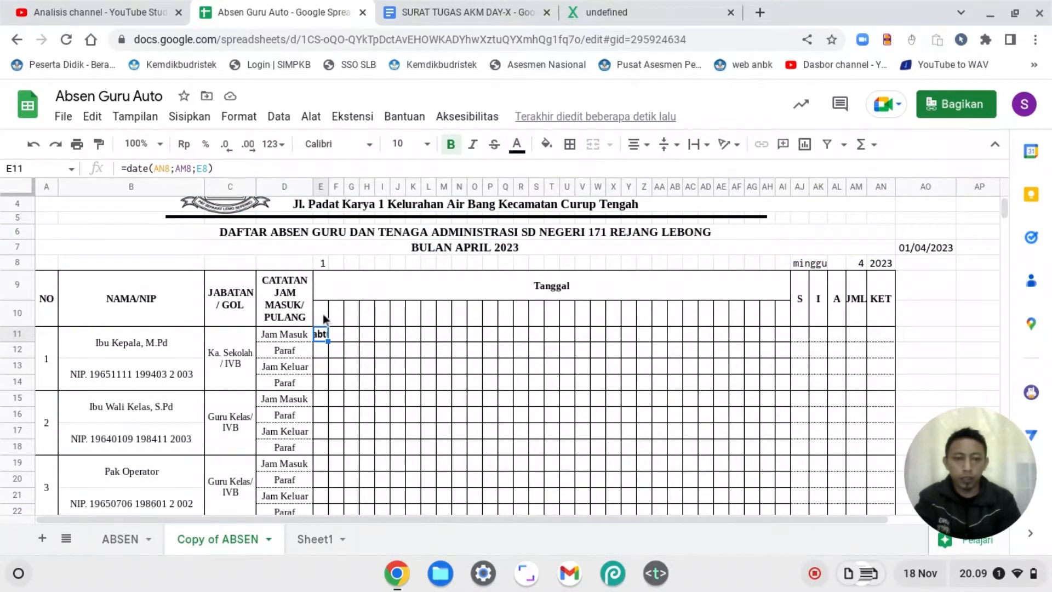
pyautogui.moveTo(327, 340); pyautogui.dragTo(343, 341)
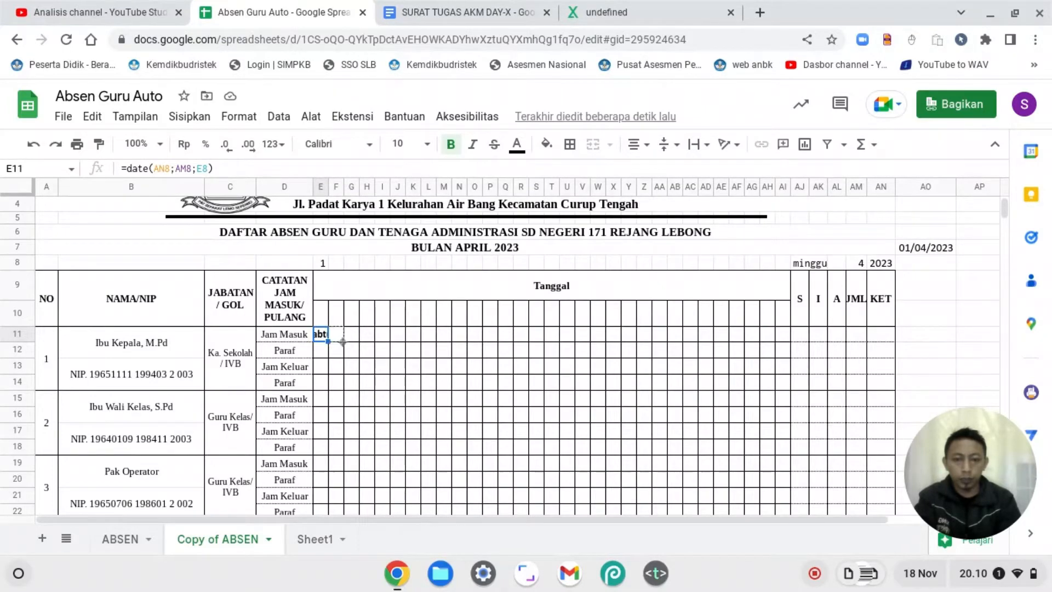
# Step: Remove the bold formatting from E11 and clear the copied formula from F11
pyautogui.click(323, 339)
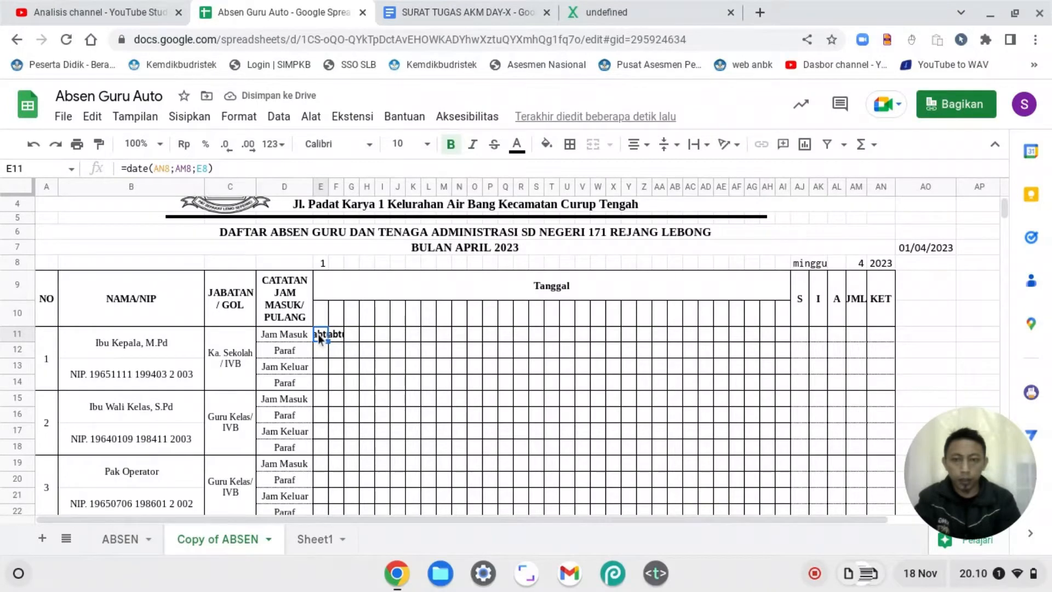
pyautogui.click(451, 145)
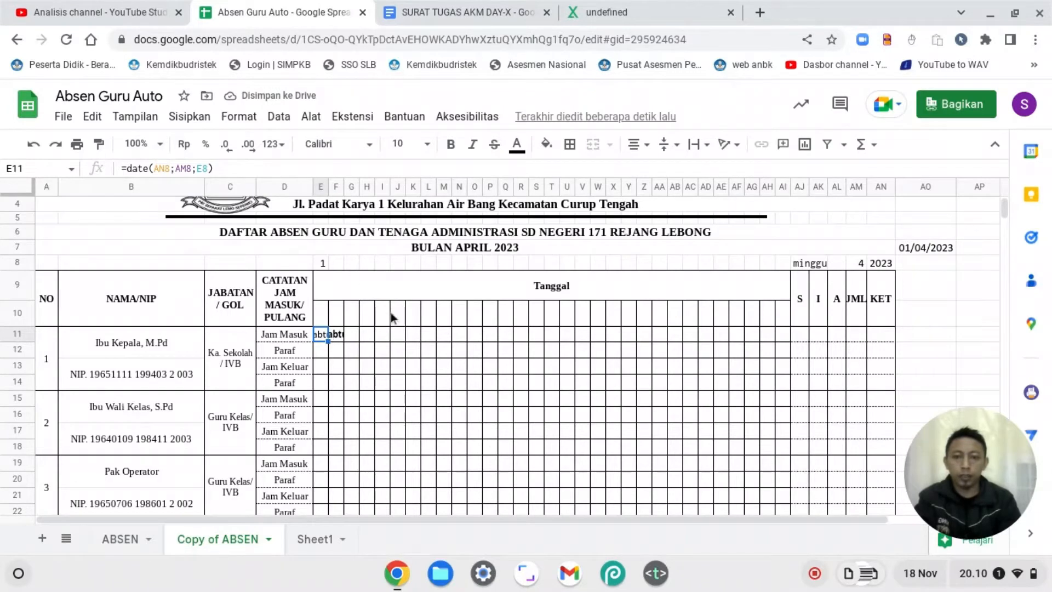
pyautogui.click(340, 336)
pyautogui.press('Delete')
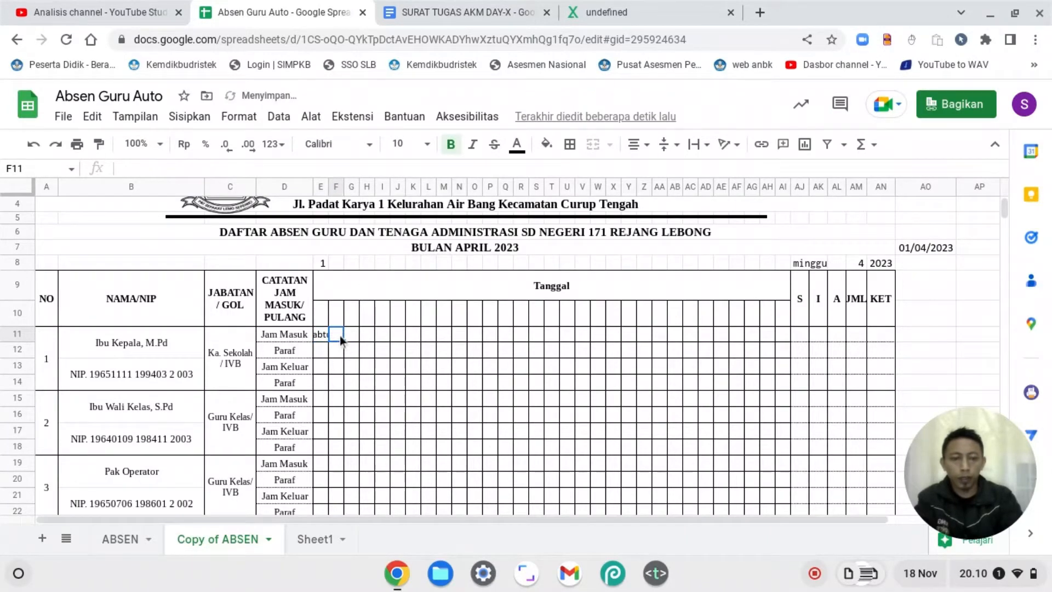
# Step: Make the year reference in E11's date formula absolute as $AN$8, and dismiss the autofill suggestion
pyautogui.click(322, 336)
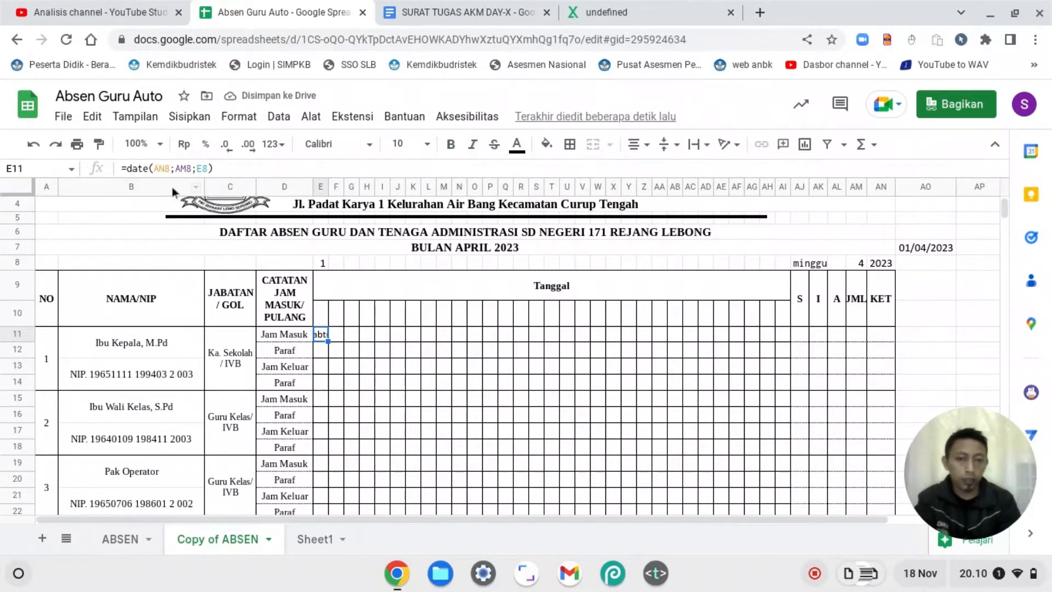
pyautogui.click(164, 169)
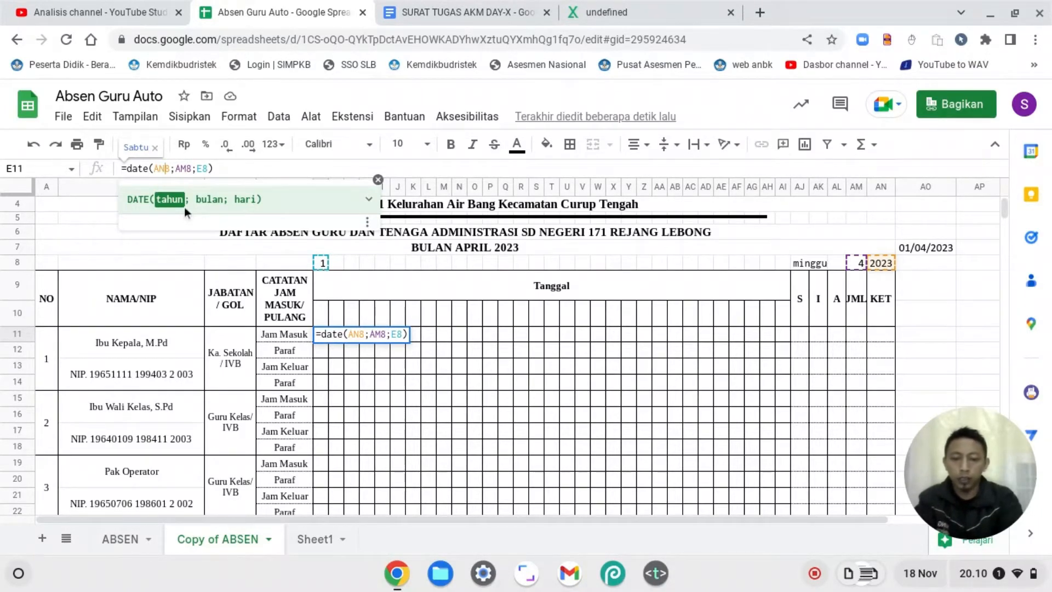
pyautogui.press('F4')
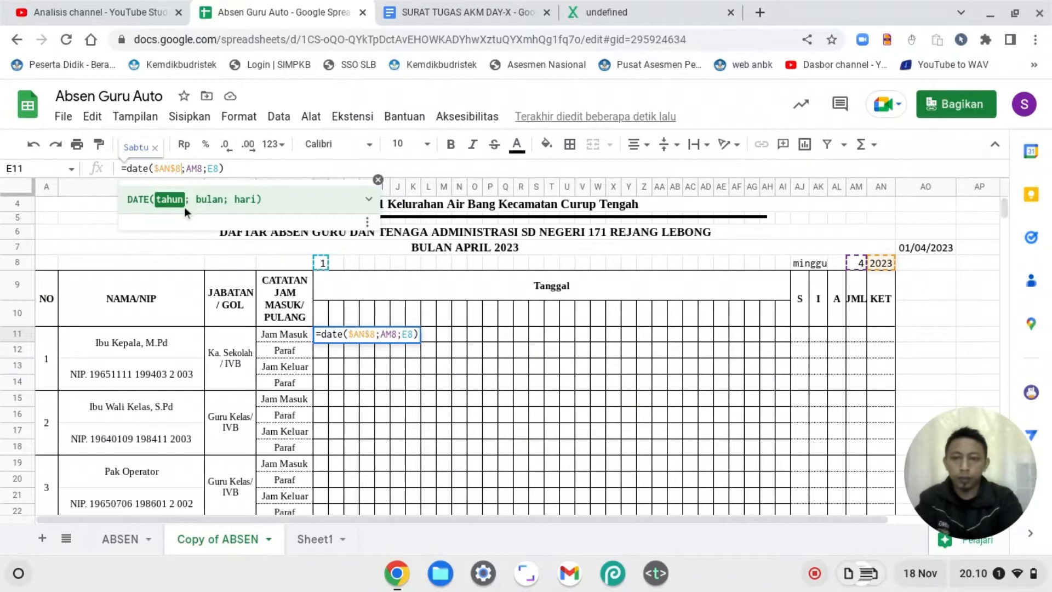
pyautogui.click(197, 171)
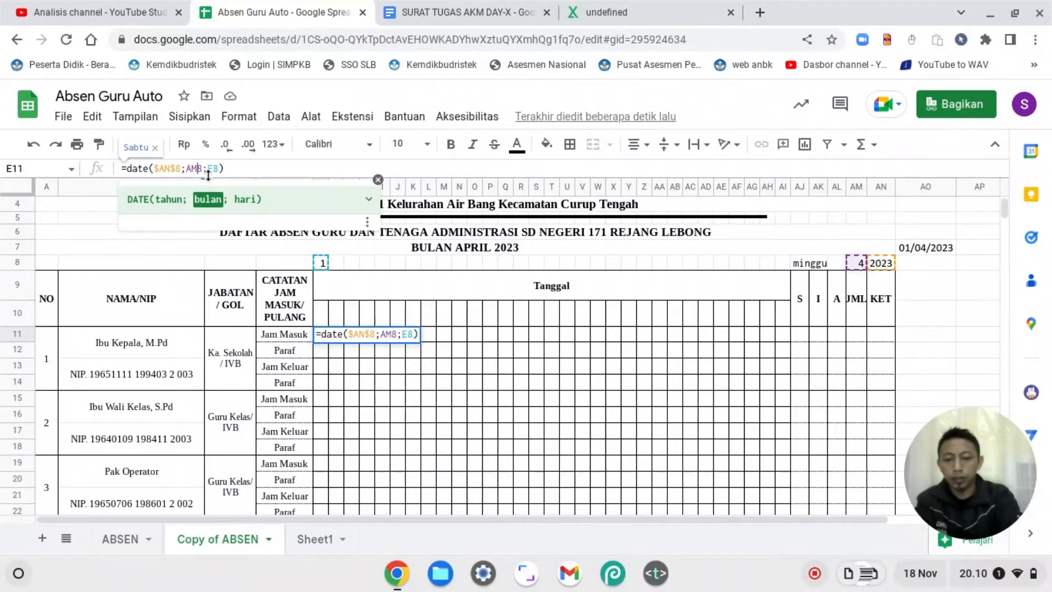
pyautogui.press('Return')
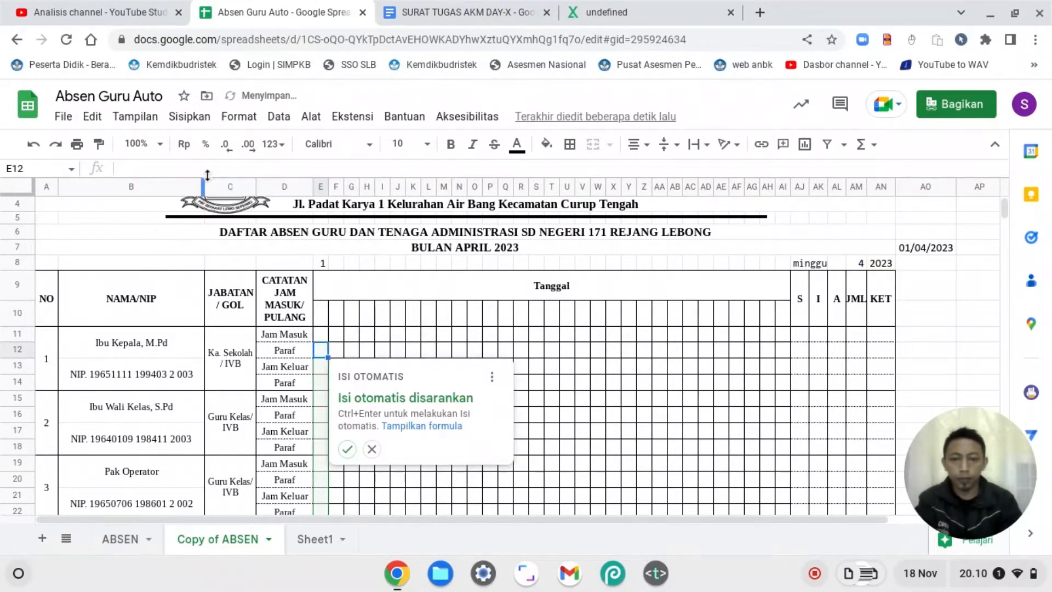
pyautogui.click(371, 455)
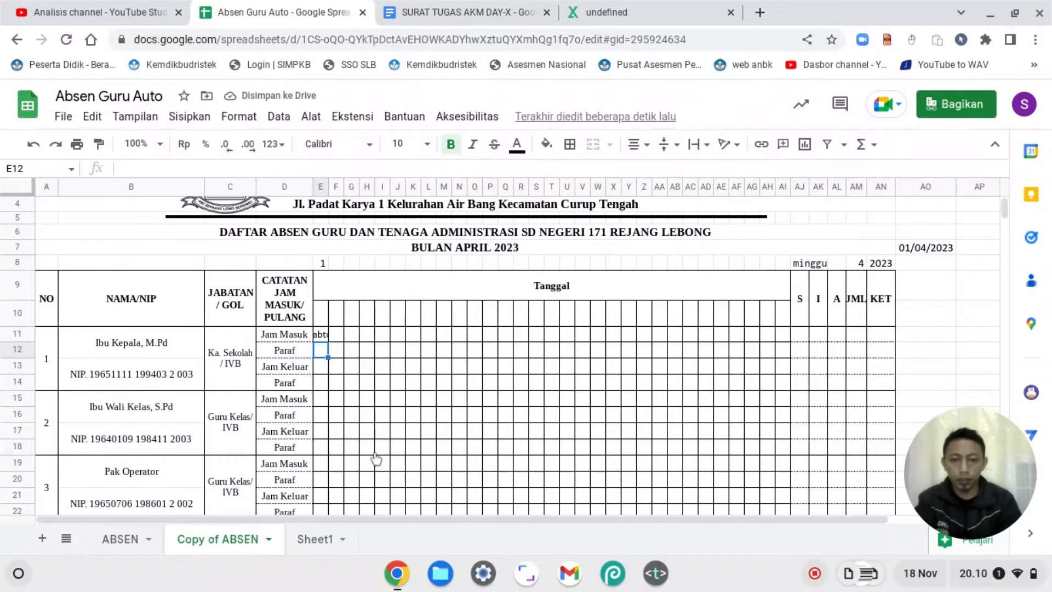
# Step: Fill E11's date formula across row 11 through AI11 and check the copied formulas in F11 and G11
pyautogui.click(322, 335)
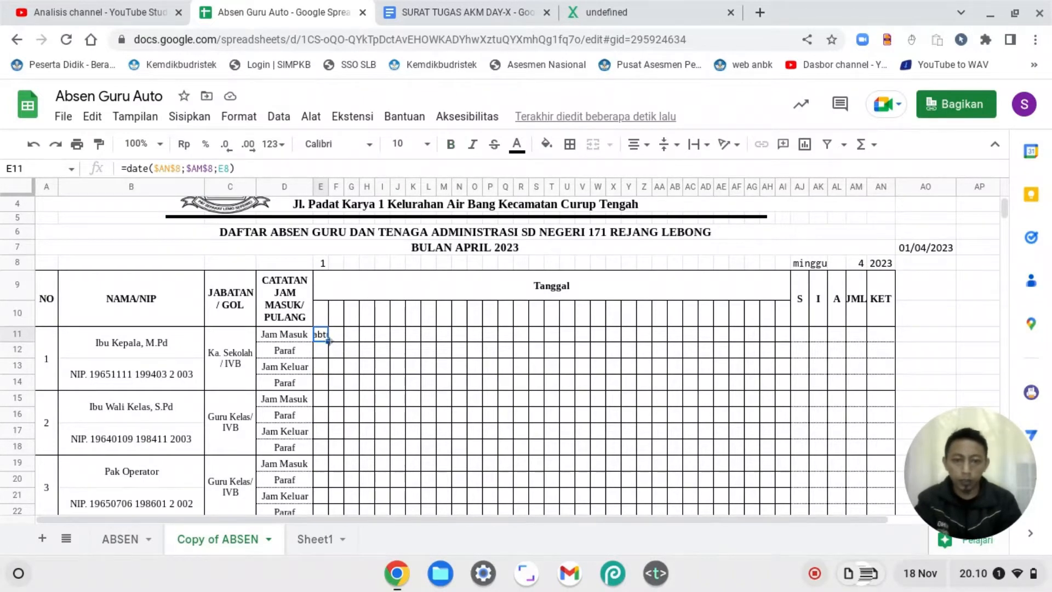
pyautogui.moveTo(328, 340); pyautogui.dragTo(787, 342)
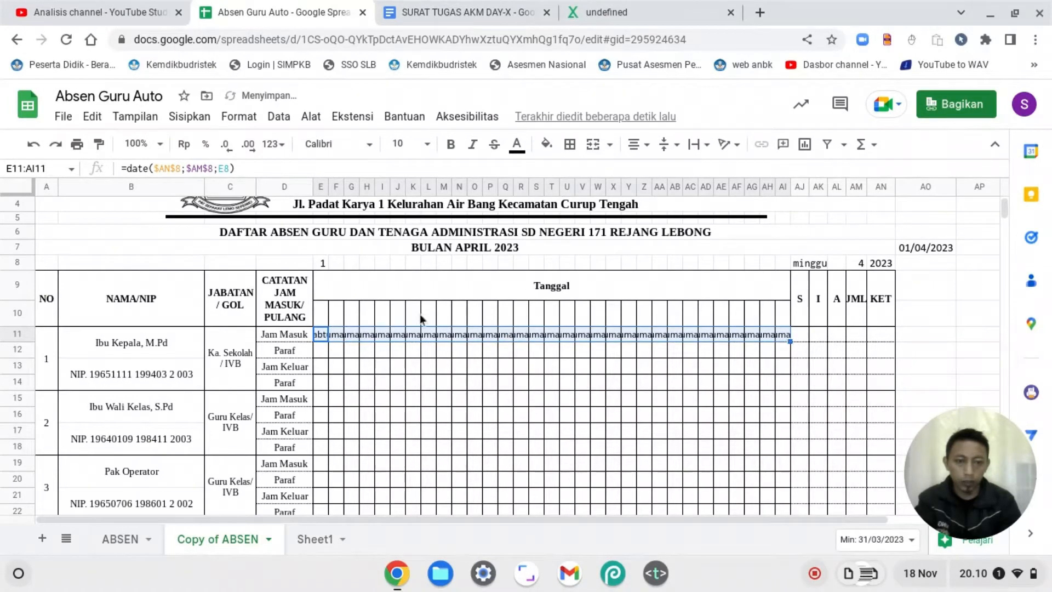
pyautogui.click(338, 335)
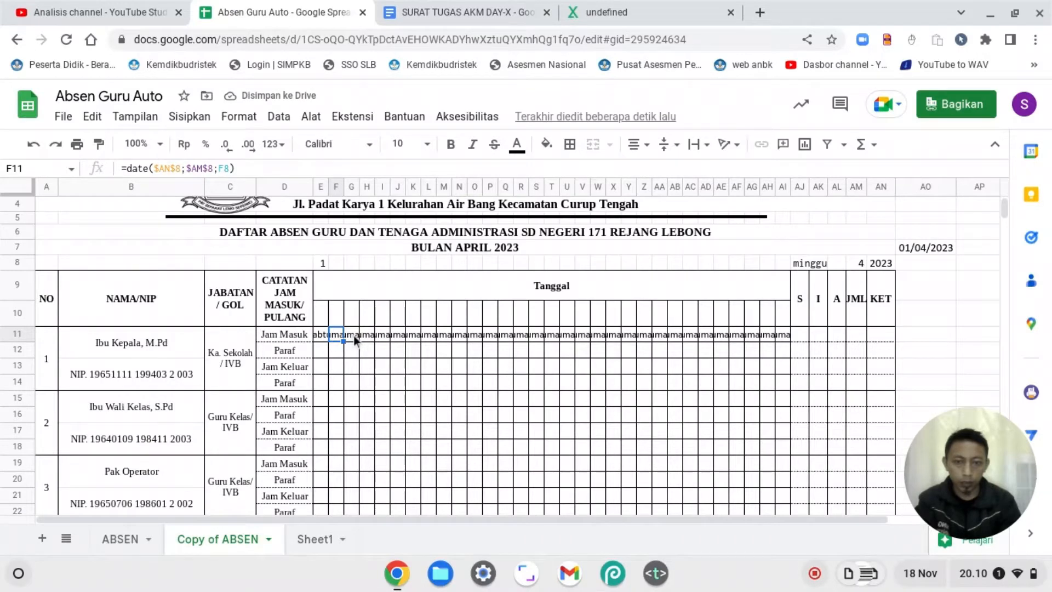
pyautogui.click(353, 335)
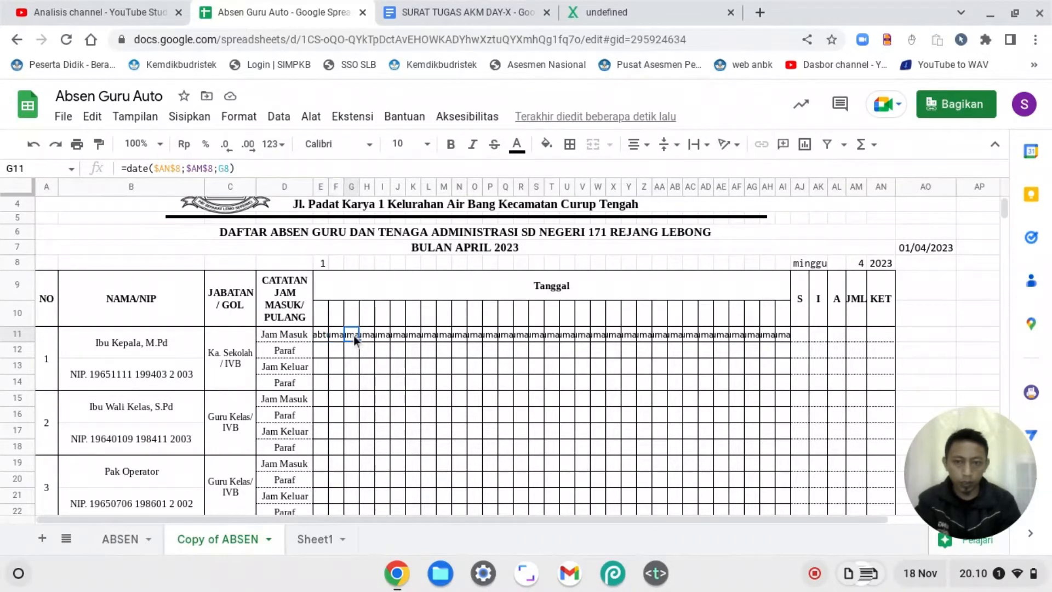
# Step: Check the day references in E8 and F8 against F11's formula, autofit column F to read the day name, and undo the width change
pyautogui.click(321, 262)
pyautogui.click(334, 261)
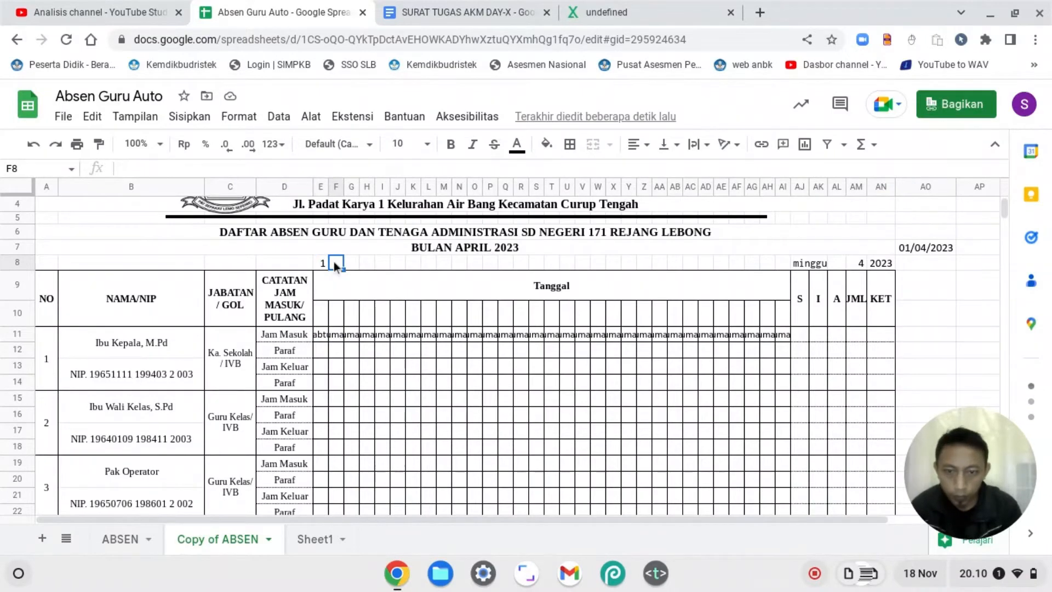
pyautogui.click(336, 335)
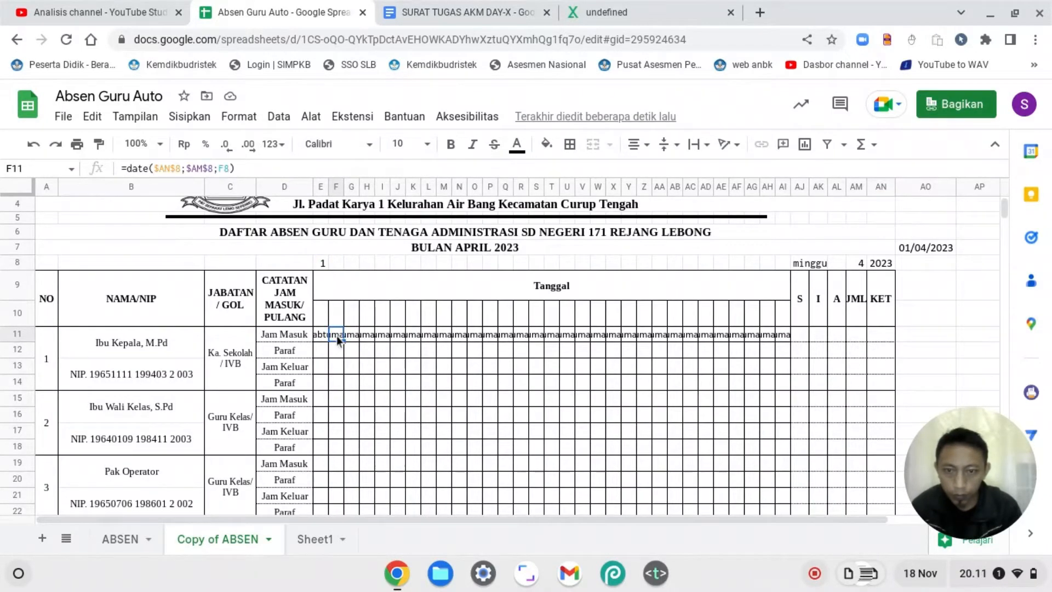
pyautogui.doubleClick(342, 186)
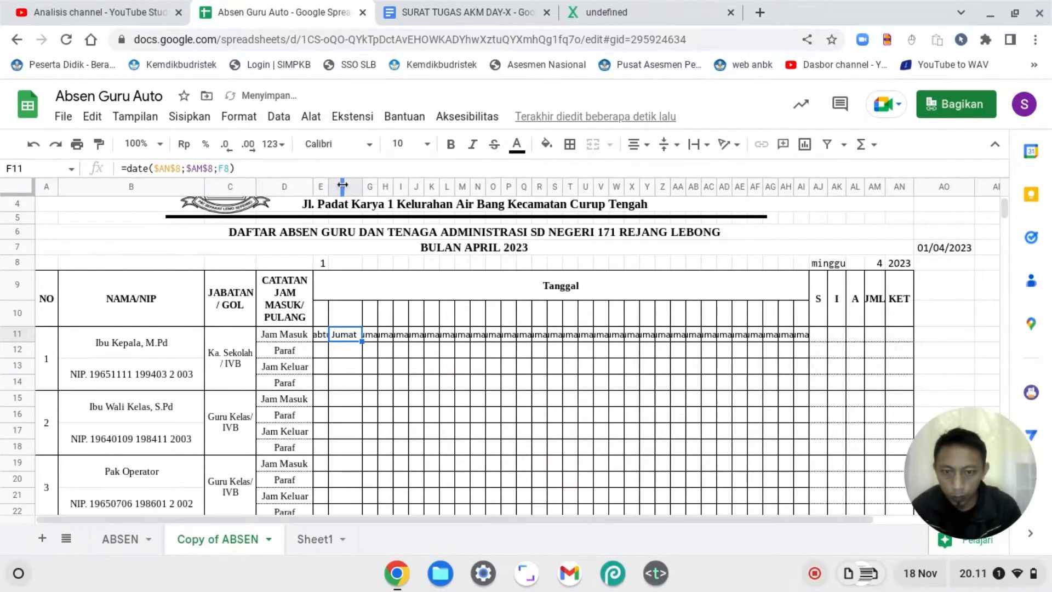
pyautogui.hotkey('ctrl', 'z')
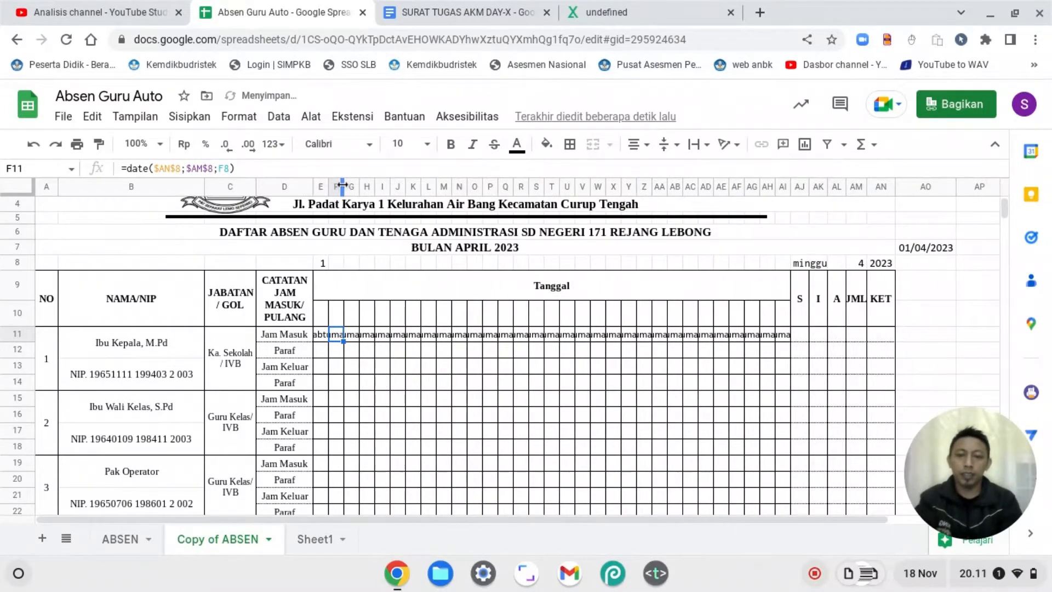
# Step: Enter 2 in F8 and extend the day-number series from E8:F8 across row 8 through AI8, up to 31
pyautogui.click(334, 263)
pyautogui.write('2')
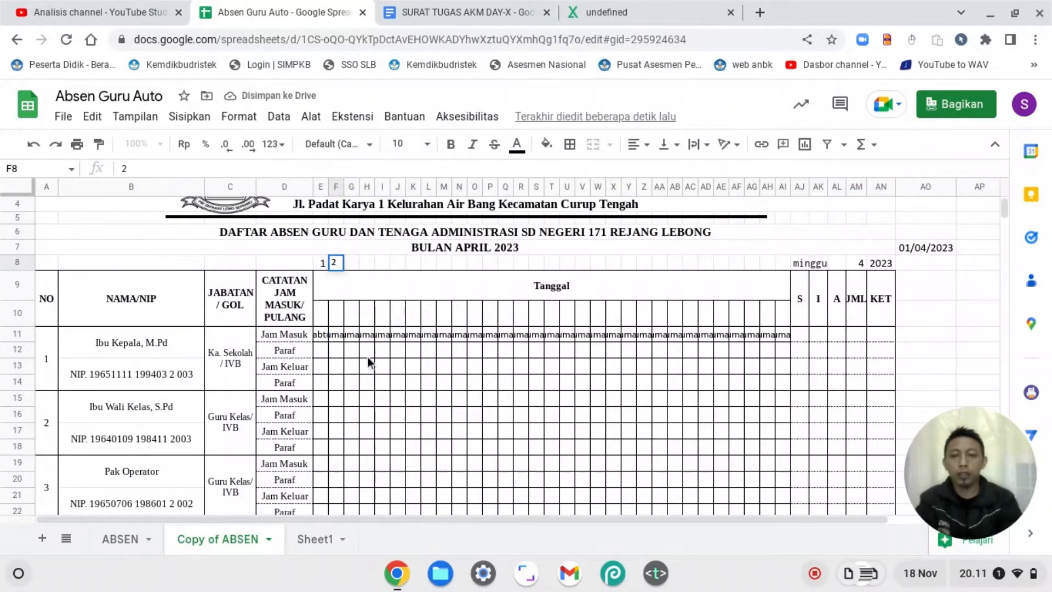
pyautogui.press('Left')
pyautogui.press('Left')
pyautogui.press('Right')
pyautogui.hotkey('shift', 'Right')
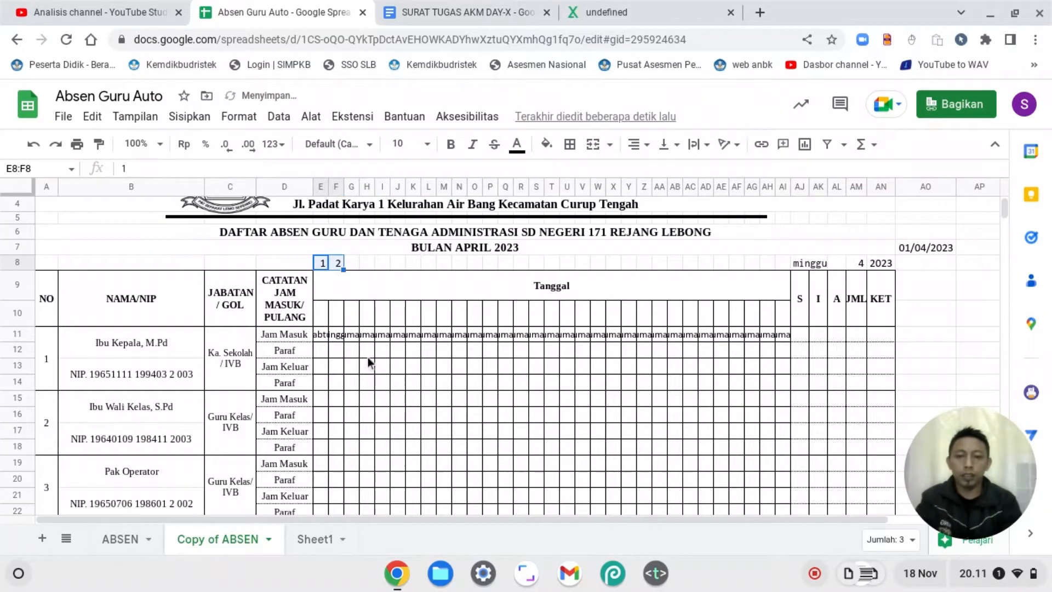
pyautogui.doubleClick(344, 189)
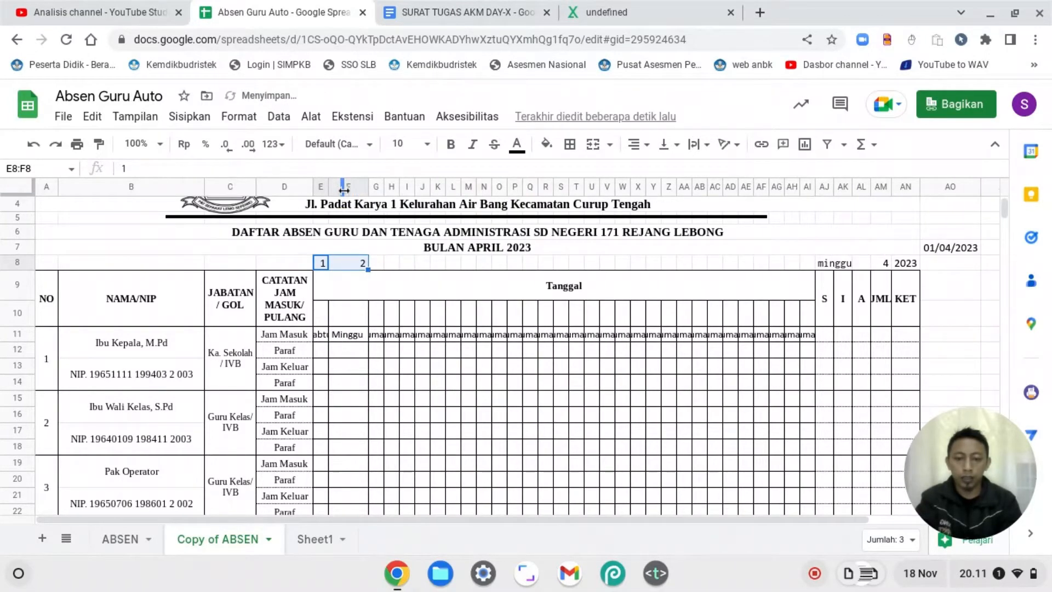
pyautogui.hotkey('ctrl', 'z')
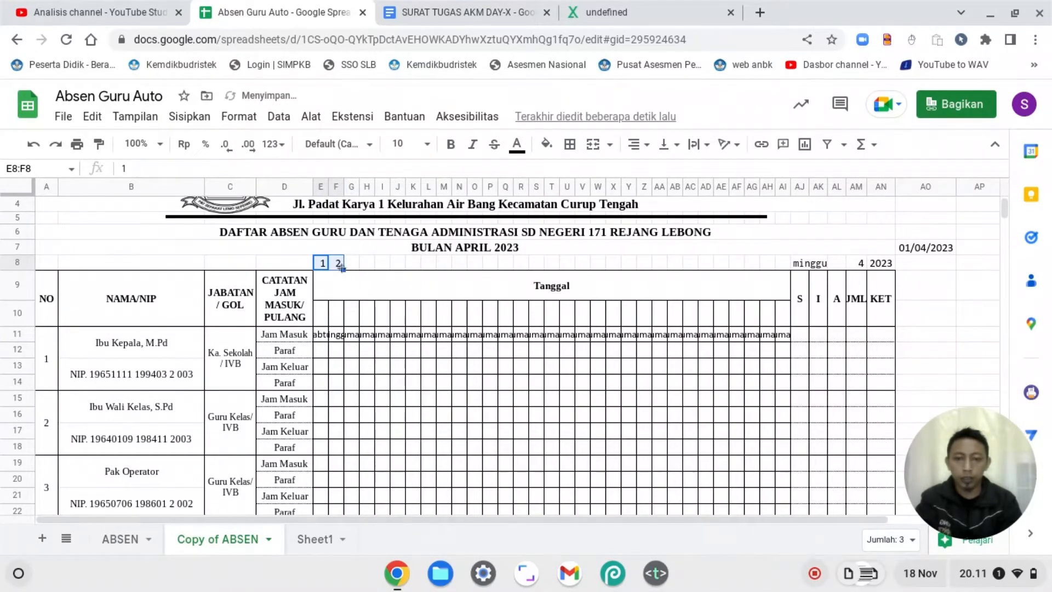
pyautogui.moveTo(342, 269); pyautogui.dragTo(785, 272)
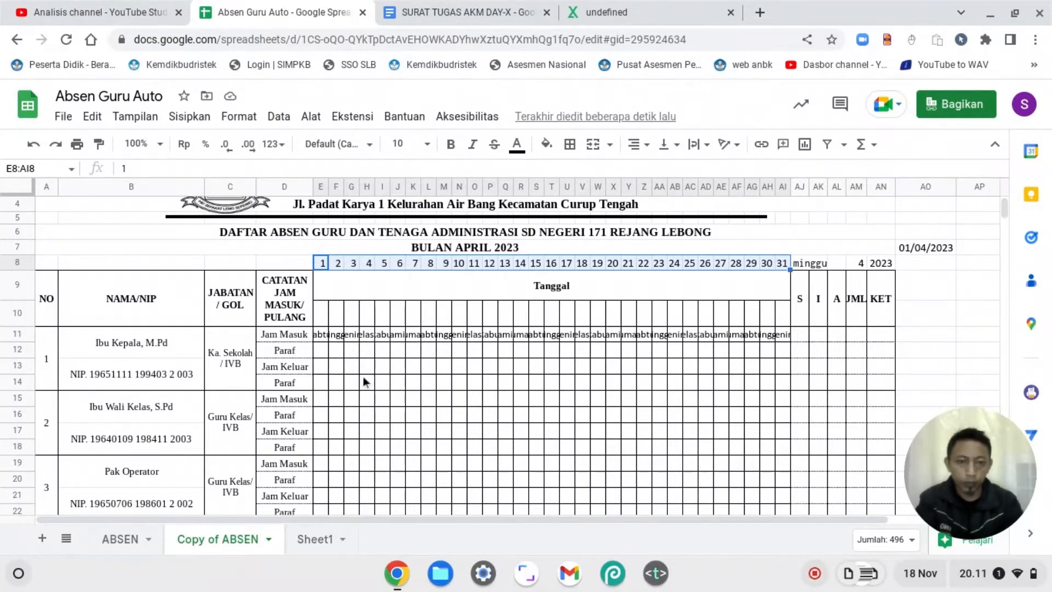
# Step: Enter the formula =E11 in E12 and remove the cell's bold formatting
pyautogui.click(321, 337)
pyautogui.click(321, 350)
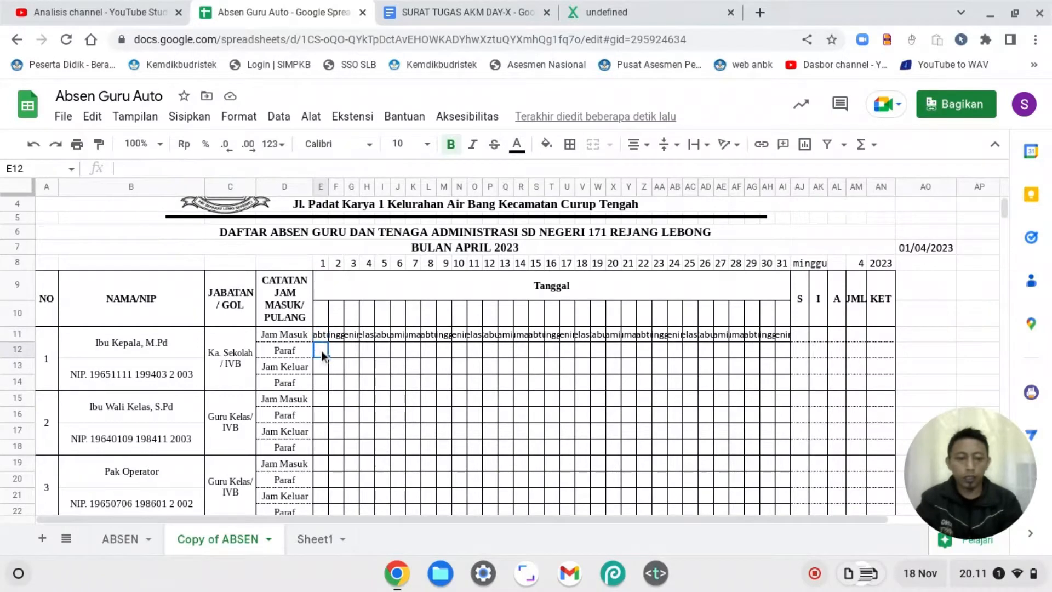
pyautogui.write('=')
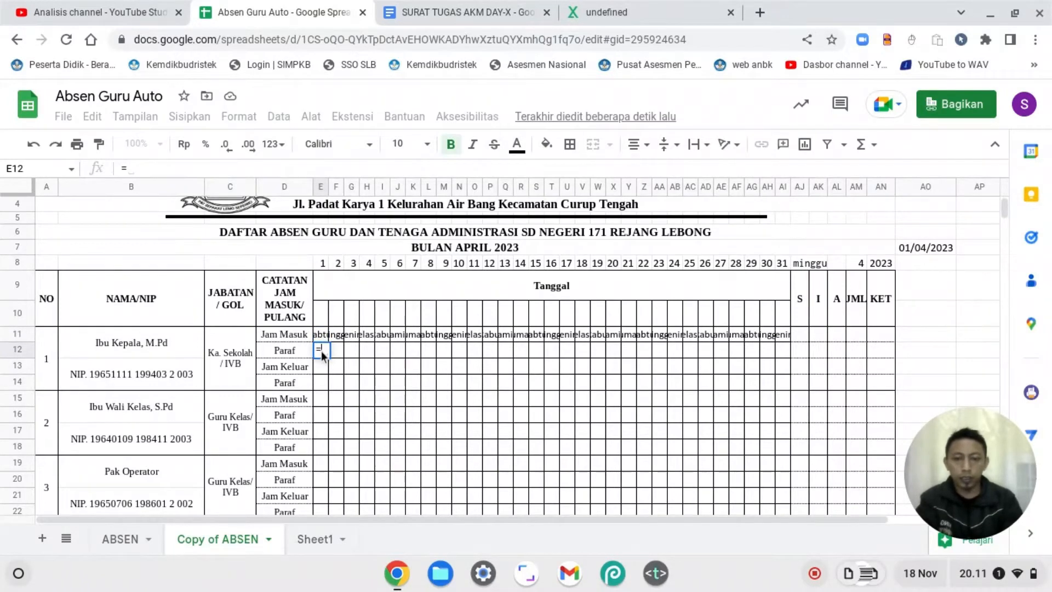
pyautogui.press('Up')
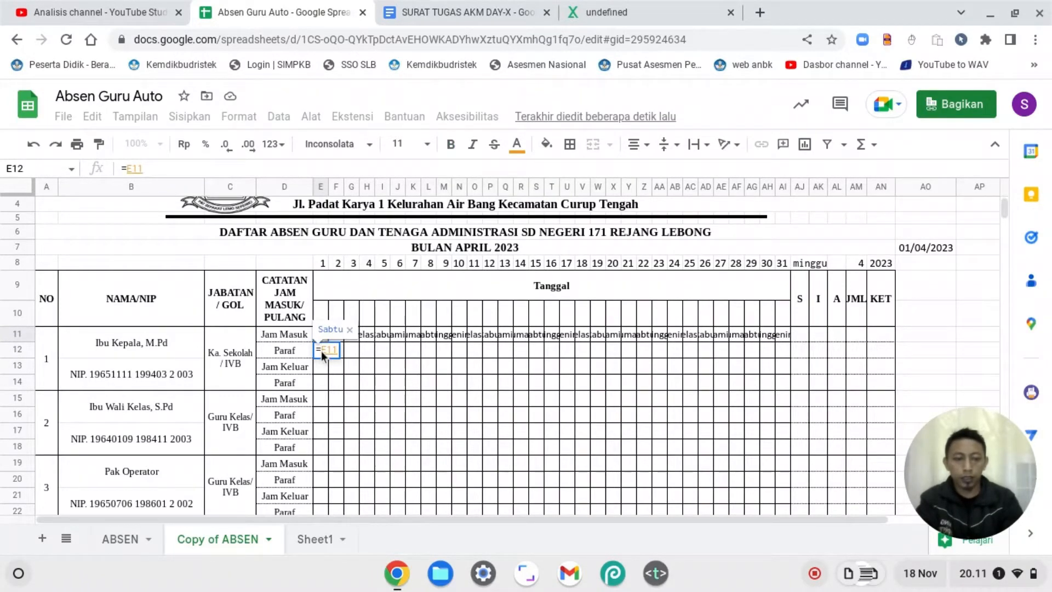
pyautogui.press('Return')
pyautogui.click(322, 353)
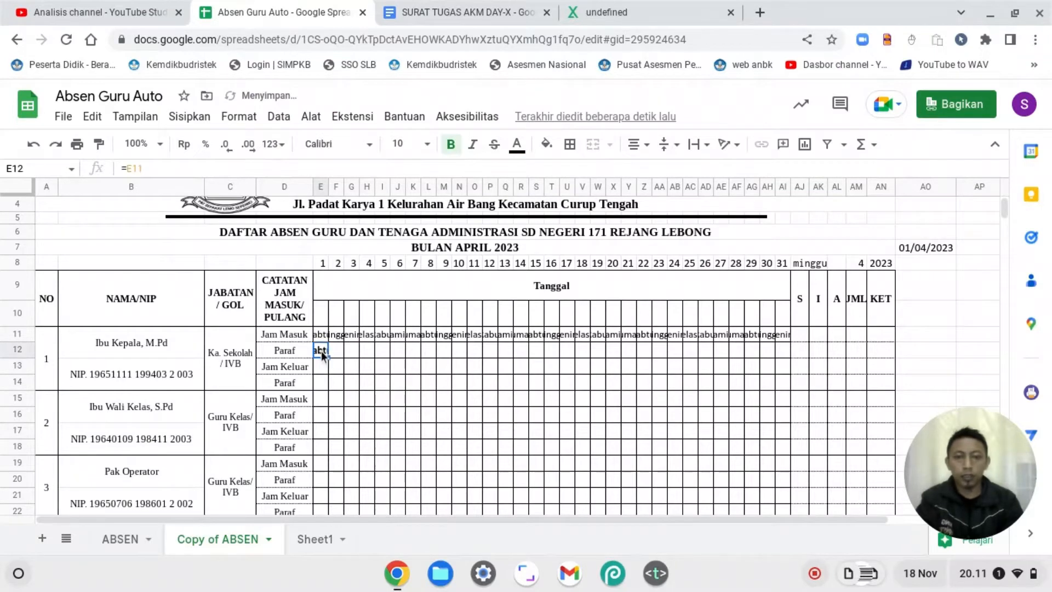
pyautogui.click(451, 144)
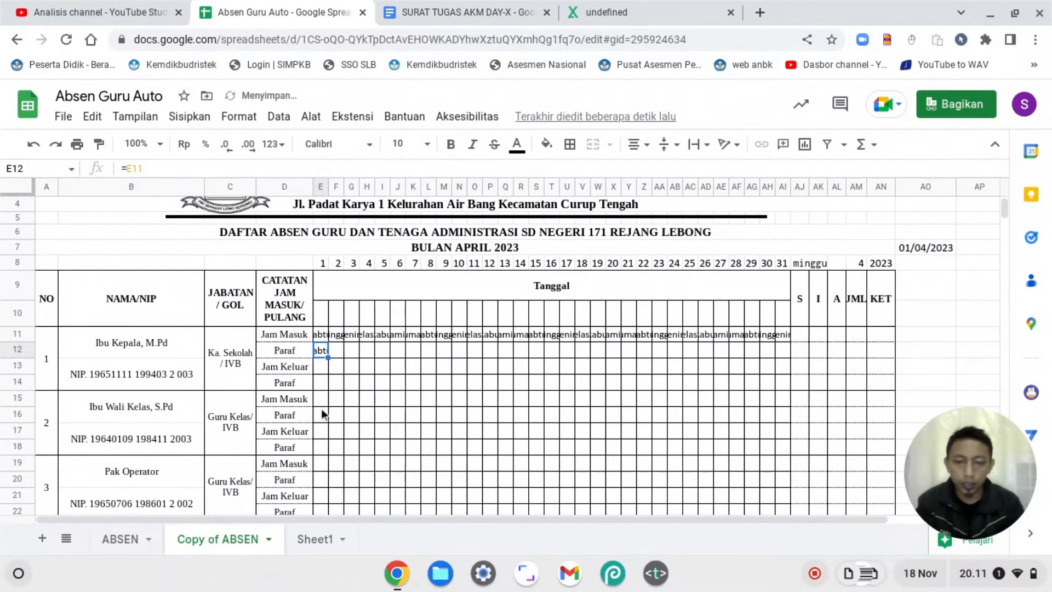
# Step: Copy the formula from E12 into F12:AI12
pyautogui.hotkey('ctrl', 'c')
pyautogui.press('Right')
pyautogui.hotkey('shift', 'Right')
pyautogui.hotkey('shift', 'Right')
pyautogui.hotkey('shift', 'Right')
pyautogui.hotkey('shift', 'Right')
pyautogui.hotkey('shift', 'Right')
pyautogui.hotkey('shift', 'Right')
pyautogui.hotkey('shift', 'Right')
pyautogui.hotkey('shift', 'Right')
pyautogui.hotkey('shift', 'Right')
pyautogui.hotkey('shift', 'Right')
pyautogui.hotkey('shift', 'Right')
pyautogui.hotkey('shift', 'Right')
pyautogui.hotkey('shift', 'Right')
pyautogui.hotkey('shift', 'Right')
pyautogui.hotkey('shift', 'Right')
pyautogui.hotkey('shift', 'Right')
pyautogui.hotkey('shift', 'Right')
pyautogui.hotkey('shift', 'Right')
pyautogui.hotkey('shift', 'Right')
pyautogui.hotkey('shift', 'Right')
pyautogui.hotkey('shift', 'Right')
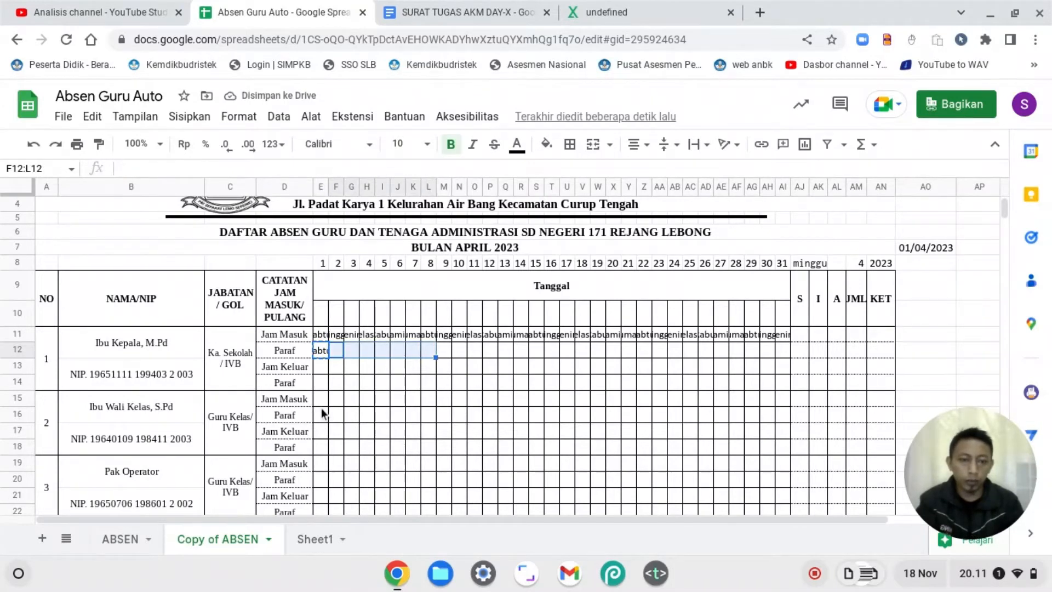
pyautogui.hotkey('shift', 'Left')
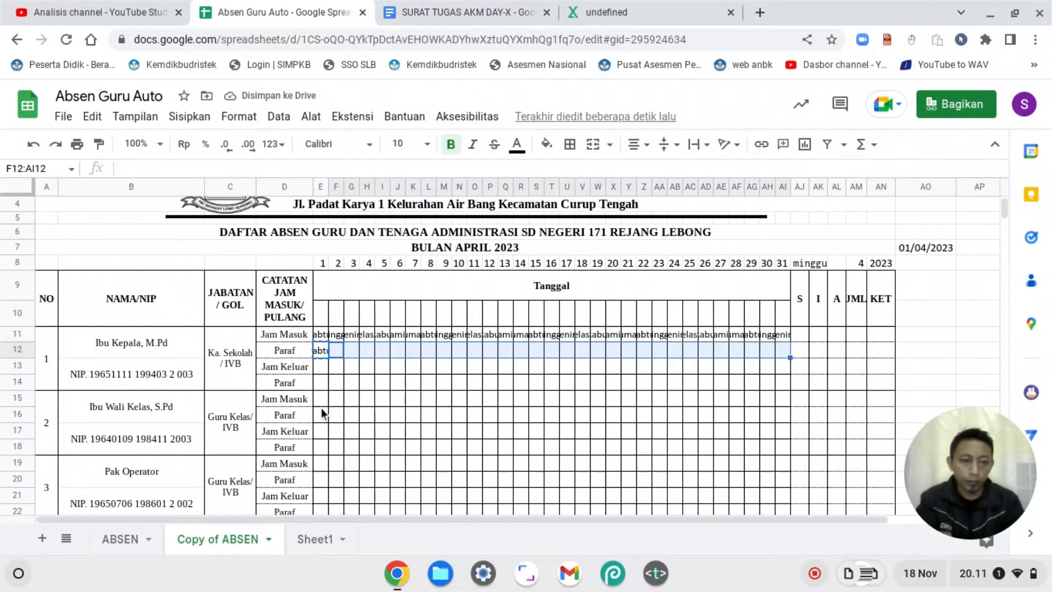
pyautogui.hotkey('ctrl', 'v')
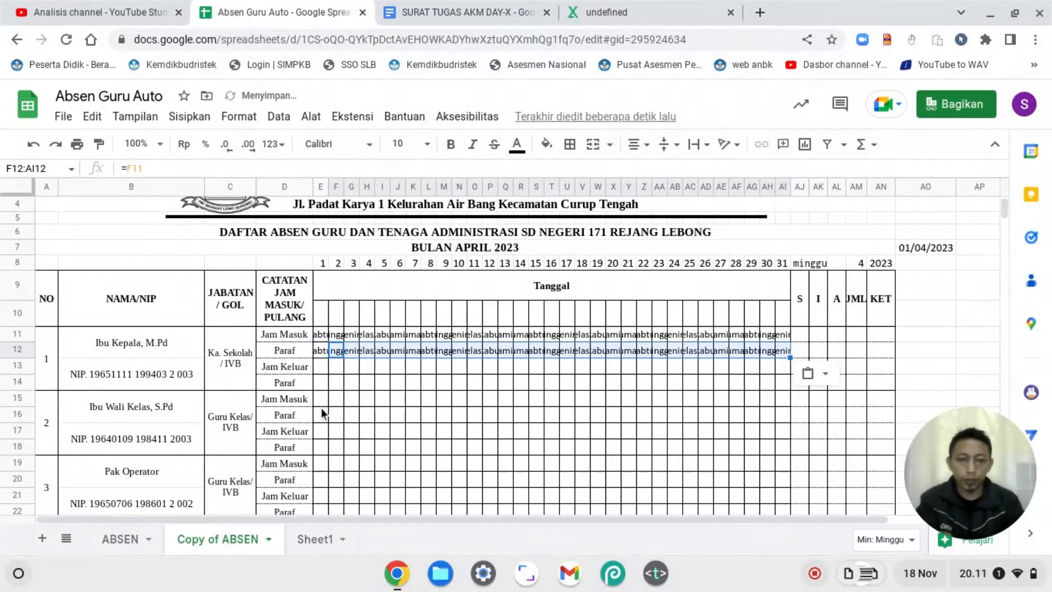
# Step: Copy the formula row E12:AI12 into rows 13 to 22 of the attendance grid
pyautogui.press('Left')
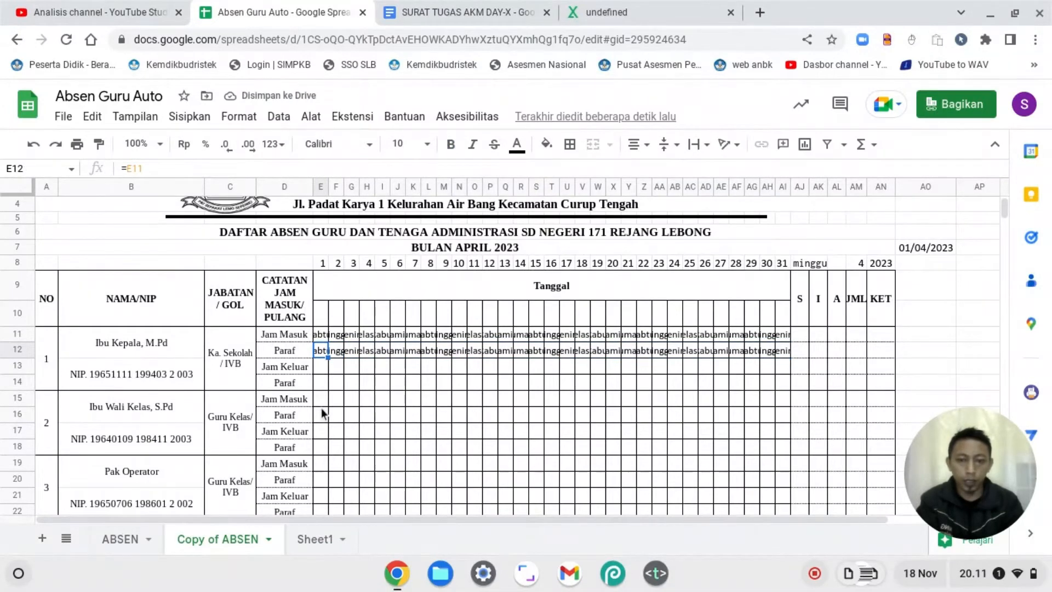
pyautogui.keyDown('shift'); pyautogui.click(784, 350); pyautogui.keyUp('shift')
pyautogui.hotkey('ctrl', 'c')
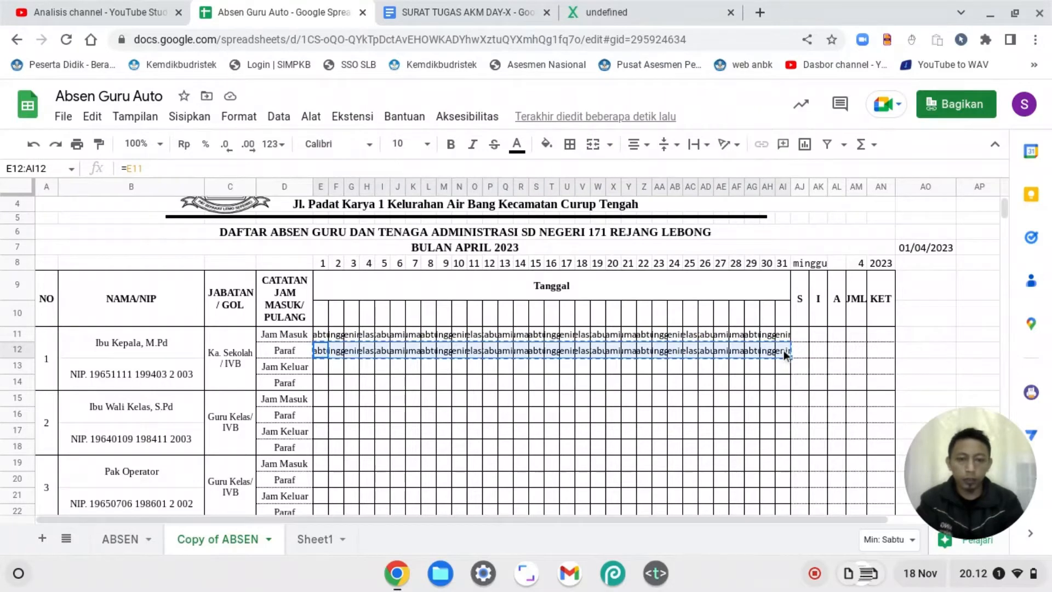
pyautogui.press('Left')
pyautogui.press('Right')
pyautogui.press('Down')
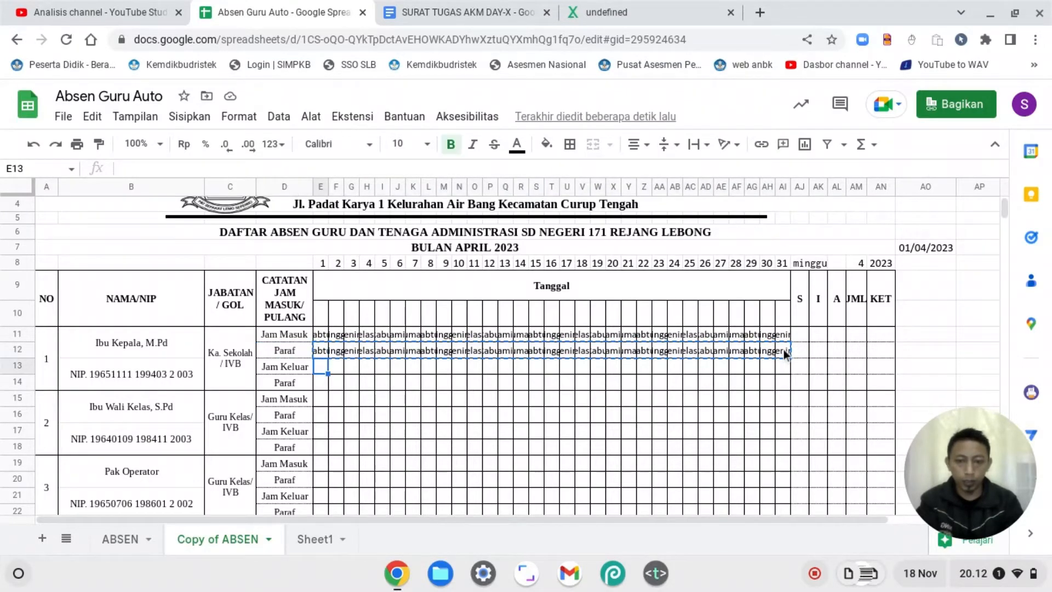
pyautogui.hotkey('shift', 'Down')
pyautogui.hotkey('shift', 'Down')
pyautogui.hotkey('shift', 'Down')
pyautogui.hotkey('shift', 'Down')
pyautogui.hotkey('shift', 'Down')
pyautogui.hotkey('shift', 'Down')
pyautogui.hotkey('shift', 'Down')
pyautogui.hotkey('shift', 'Down')
pyautogui.hotkey('shift', 'Down')
pyautogui.hotkey('shift', 'Down')
pyautogui.hotkey('shift', 'Up')
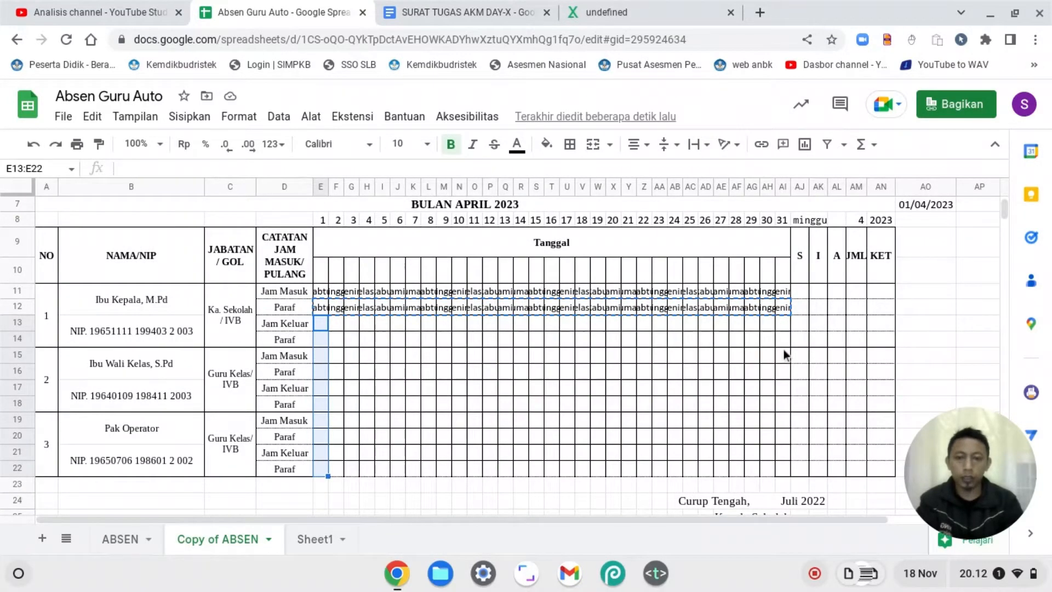
pyautogui.hotkey('ctrl', 'v')
pyautogui.press('Up')
pyautogui.press('Up')
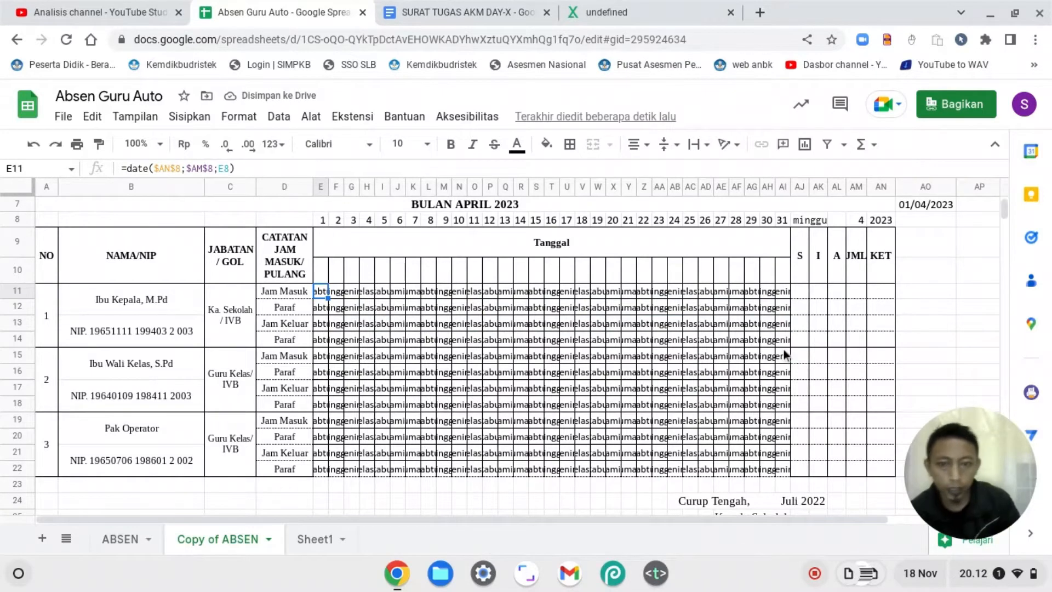
# Step: Examine the date header rows above the grid and the date formula in F11
pyautogui.press('Up')
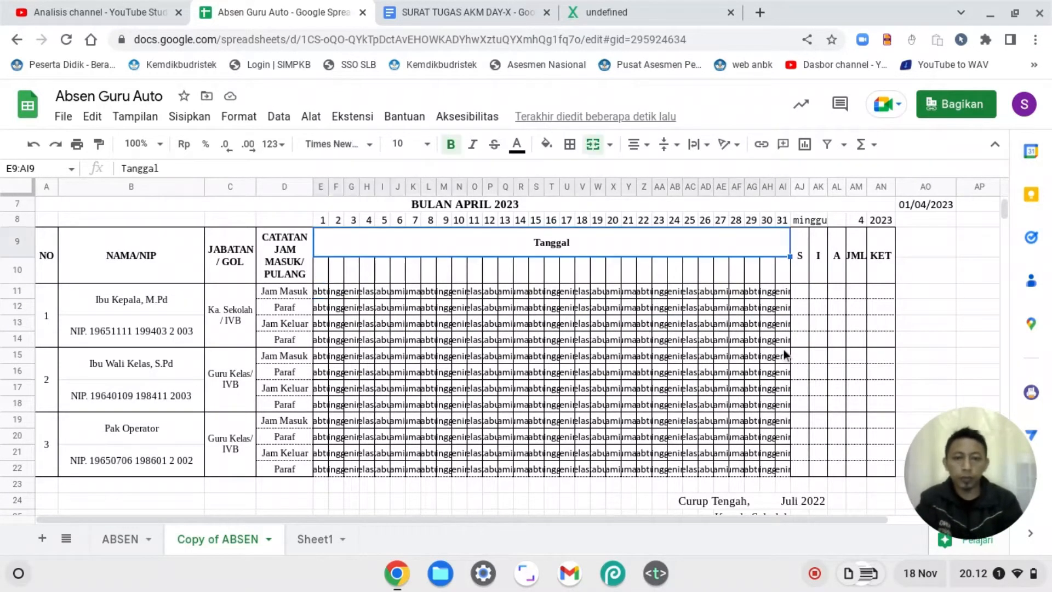
pyautogui.press('Up')
pyautogui.press('Up')
pyautogui.press('Up')
pyautogui.press('Down')
pyautogui.press('Down')
pyautogui.press('Down')
pyautogui.press('Down')
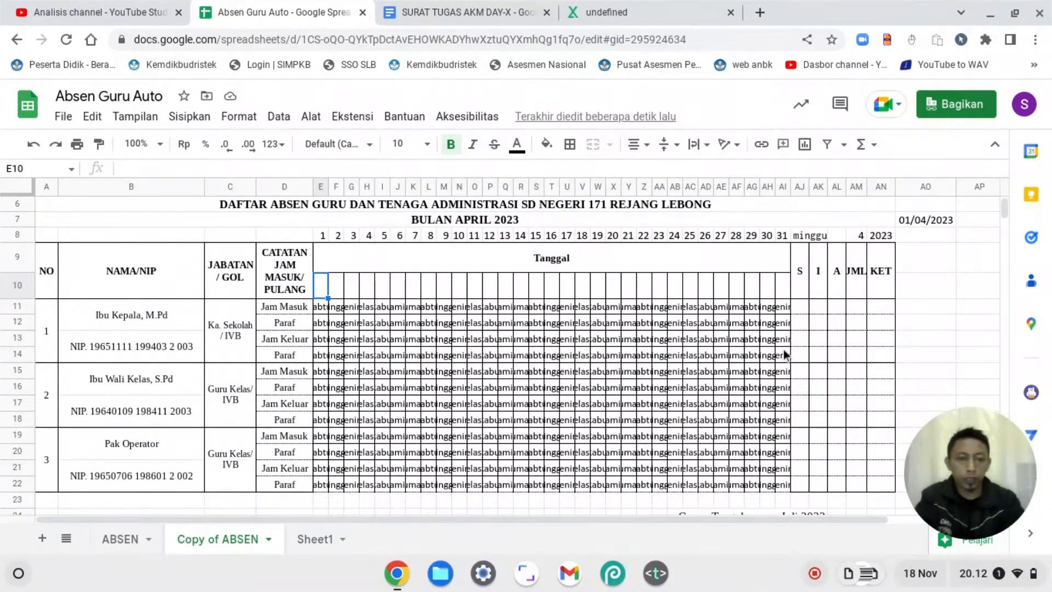
pyautogui.press('Right')
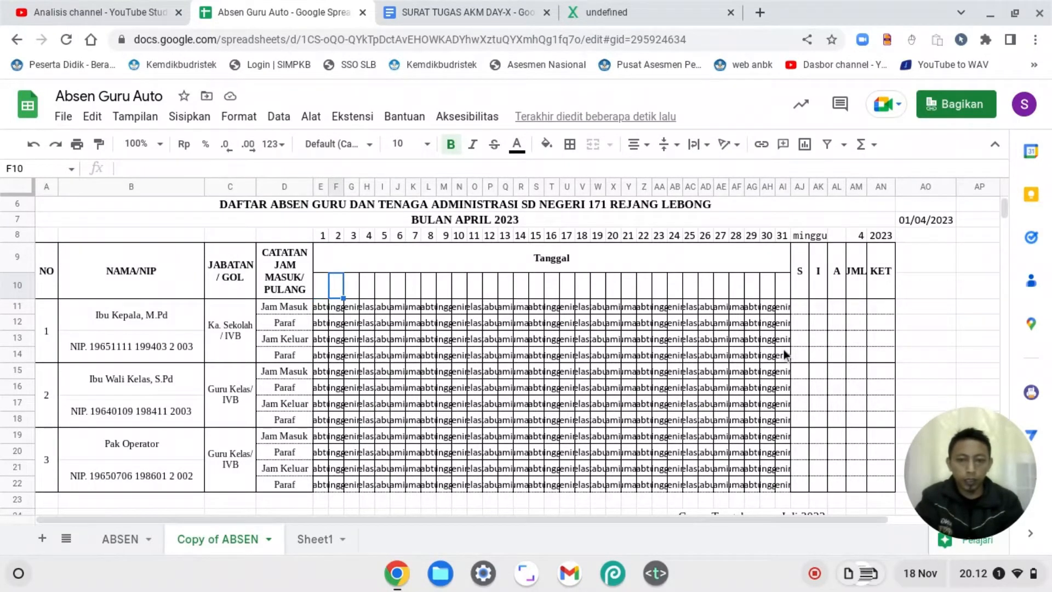
pyautogui.press('Down')
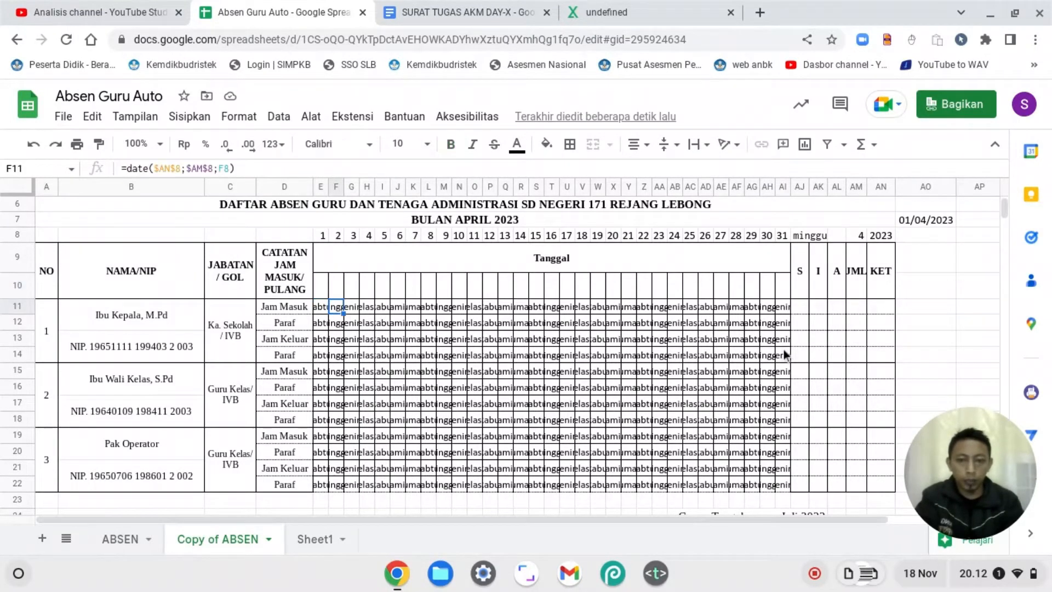
# Step: Autofit column F to read its full day names, and undo the width change
pyautogui.doubleClick(342, 186)
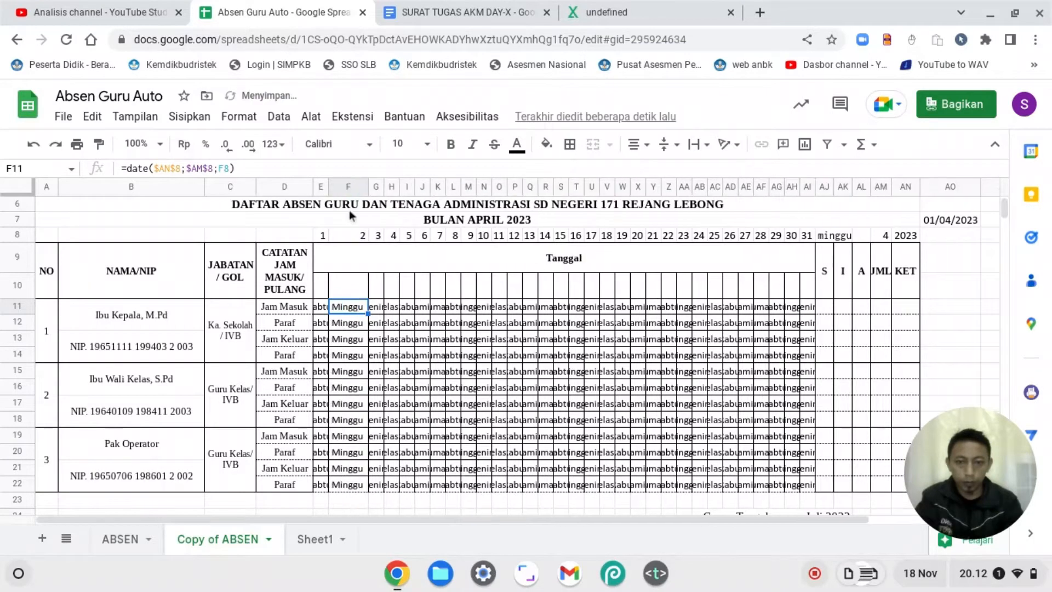
pyautogui.doubleClick(367, 182)
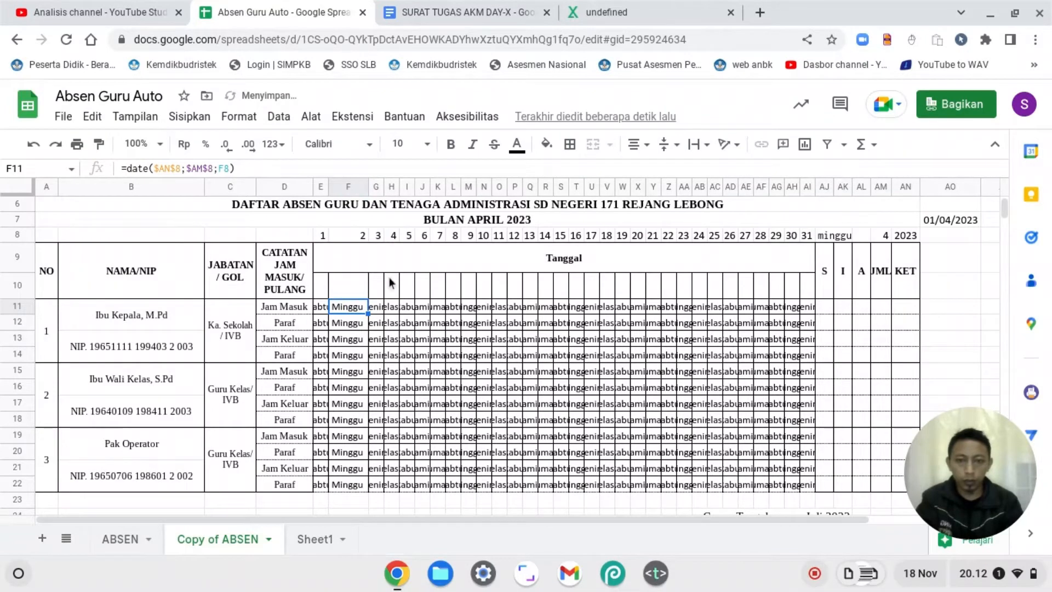
pyautogui.hotkey('ctrl', 'z')
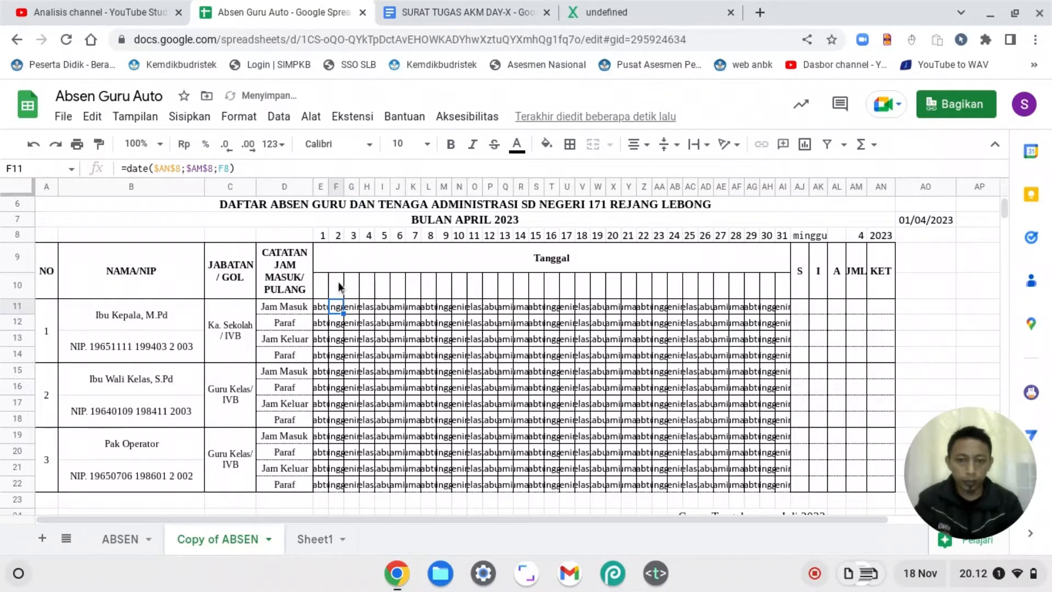
# Step: Check the empty header cell F10 and the reference text in AJ8
pyautogui.click(338, 282)
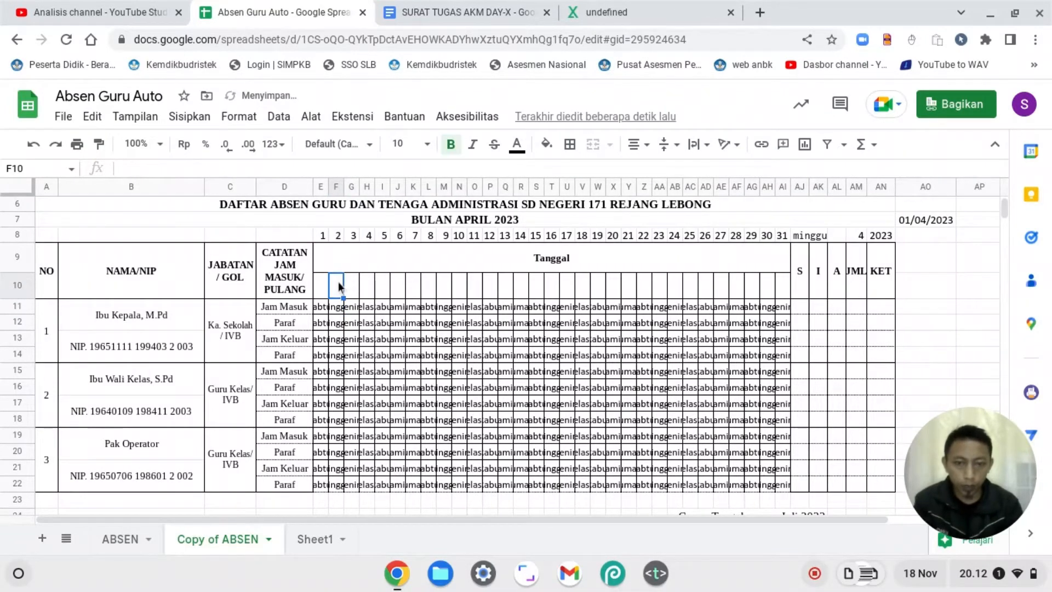
pyautogui.click(799, 237)
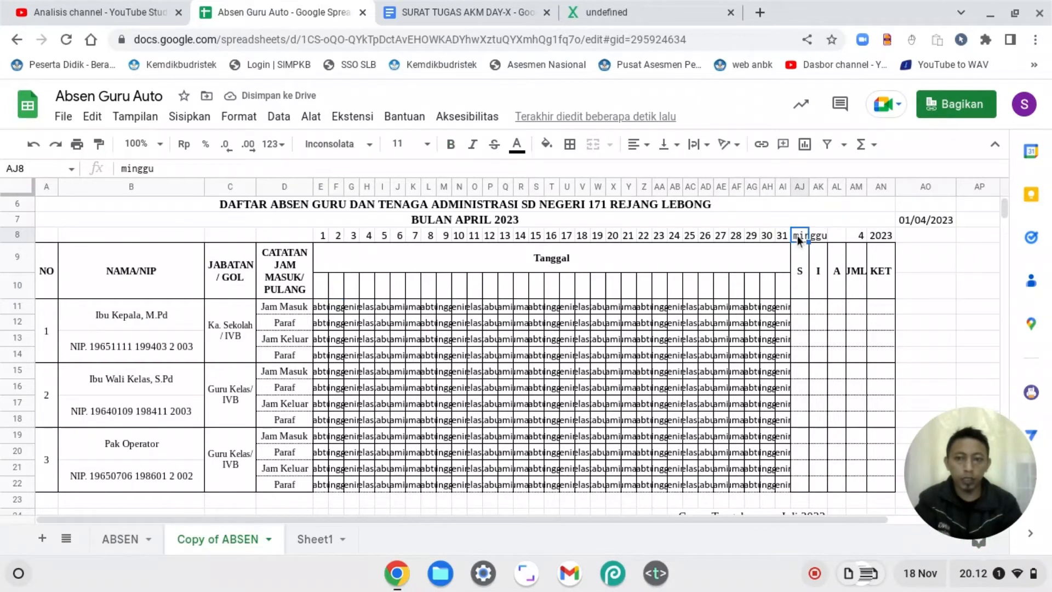
# Step: Enter the formula =if(F11=AJ8;1;0) in header cell F10 to test whether F11 matches the reference day in AJ8
pyautogui.click(336, 285)
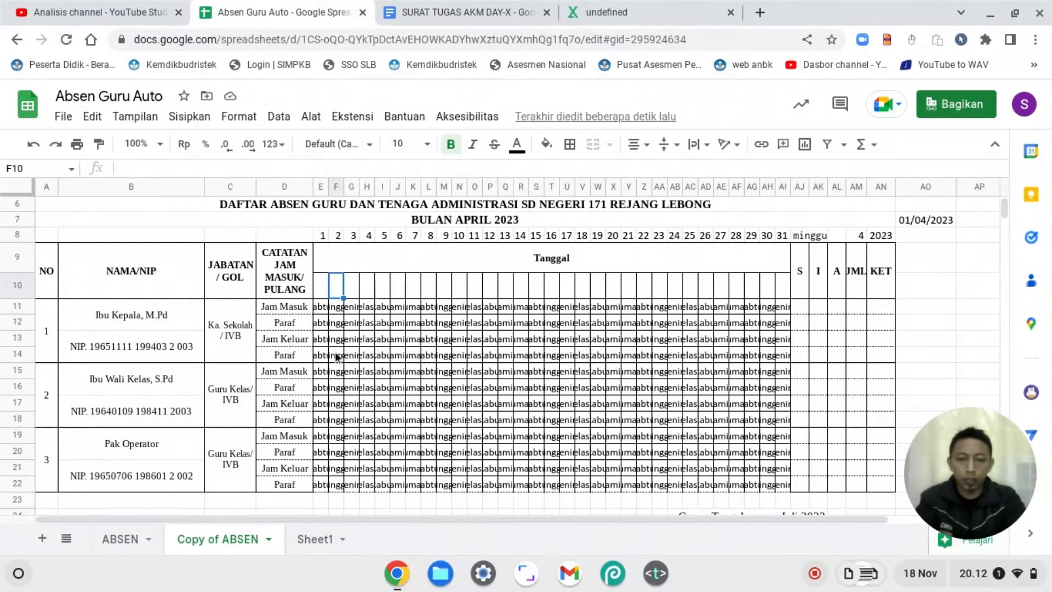
pyautogui.write('=')
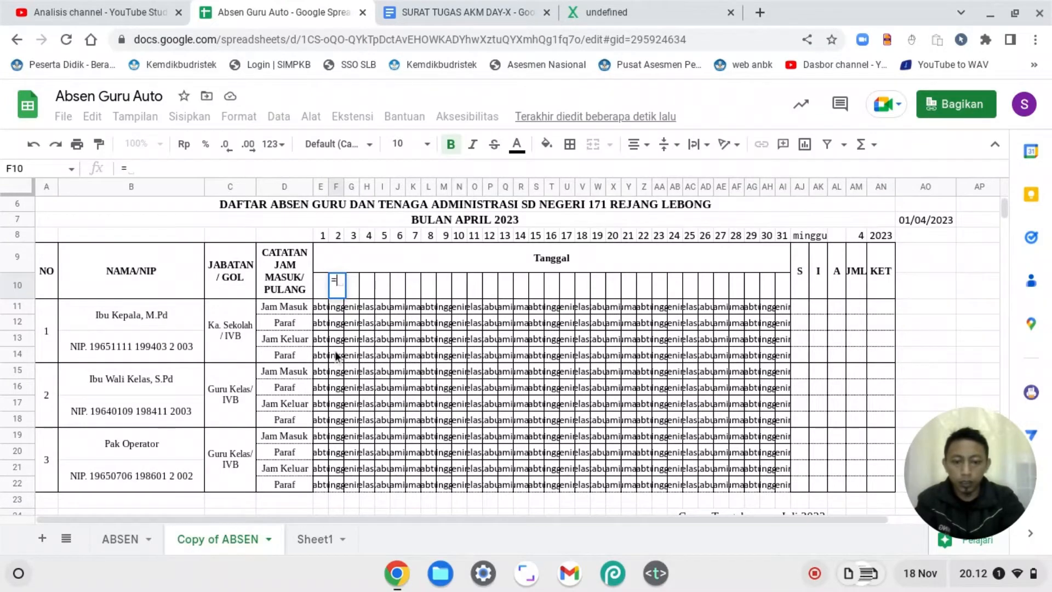
pyautogui.write('if(')
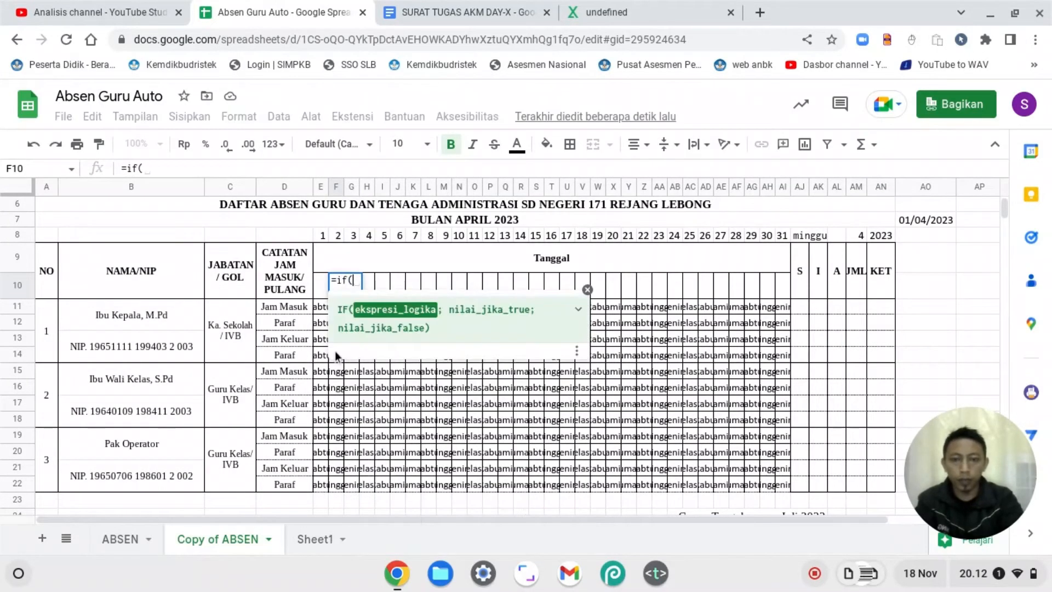
pyautogui.press('Down')
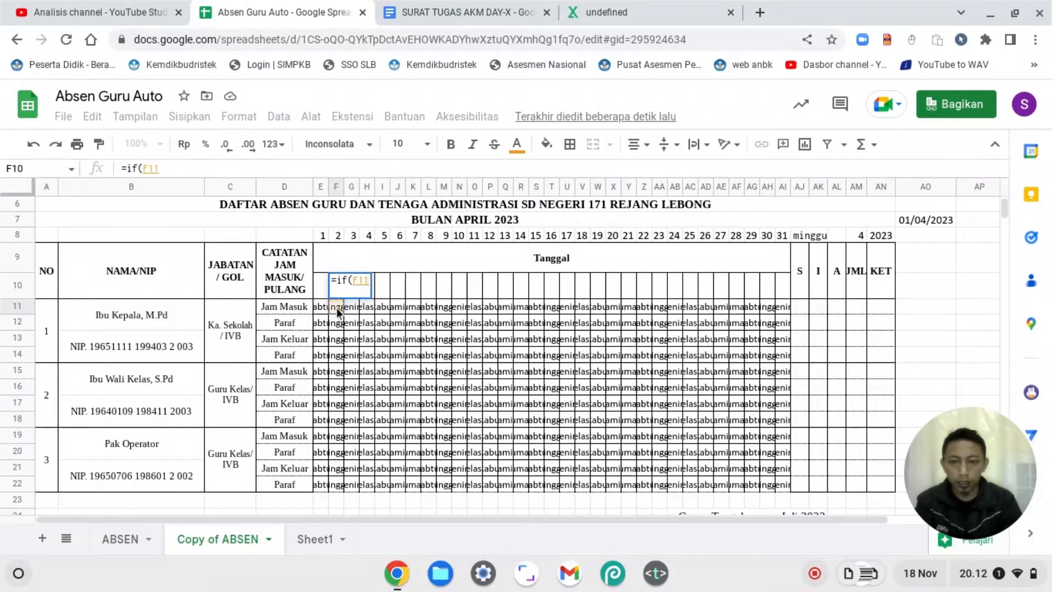
pyautogui.write('=')
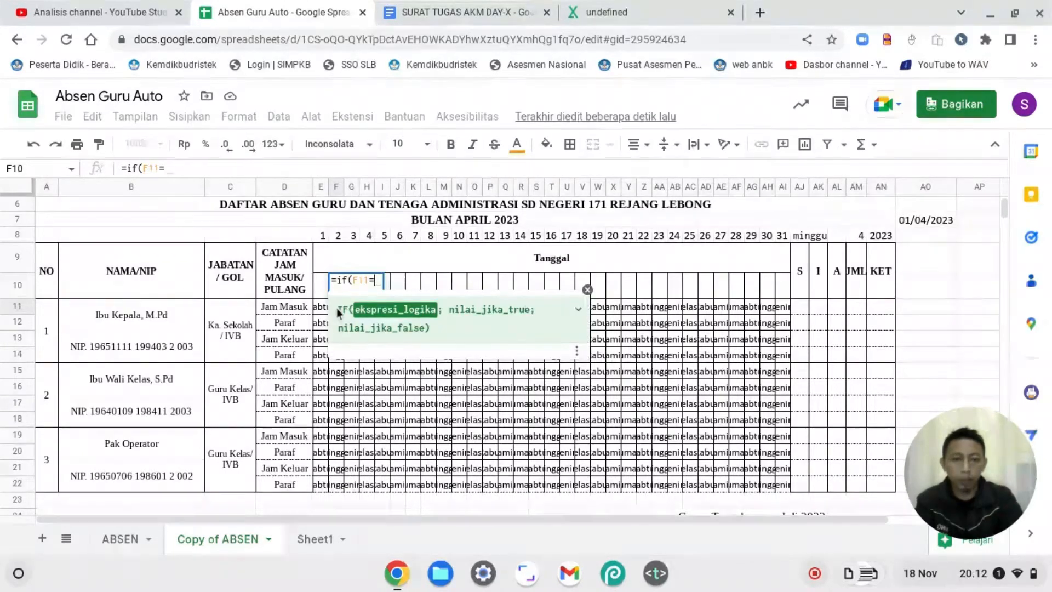
pyautogui.click(799, 237)
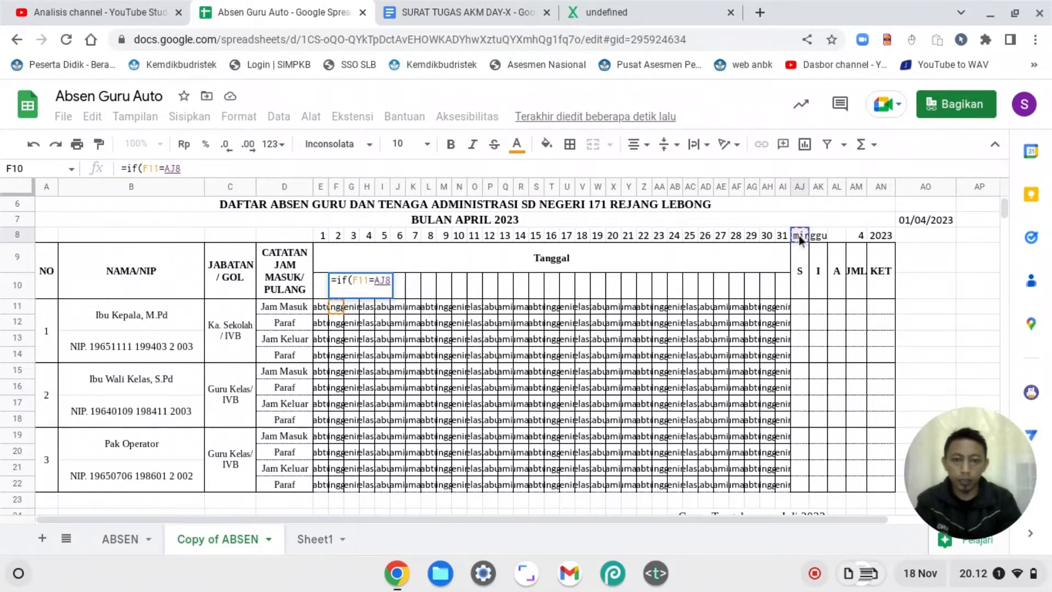
pyautogui.write(';1')
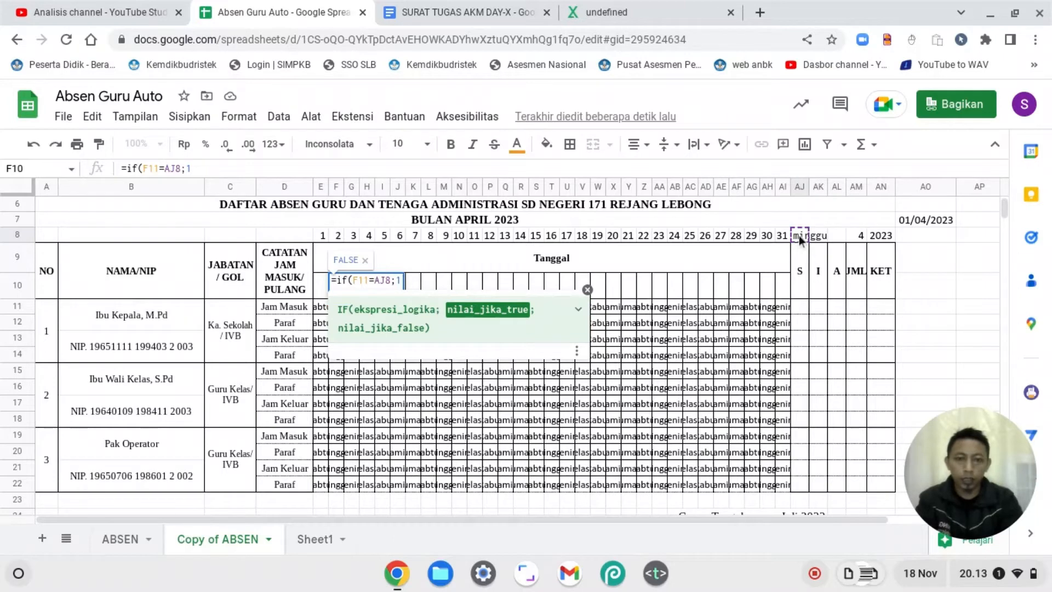
pyautogui.write(';0')
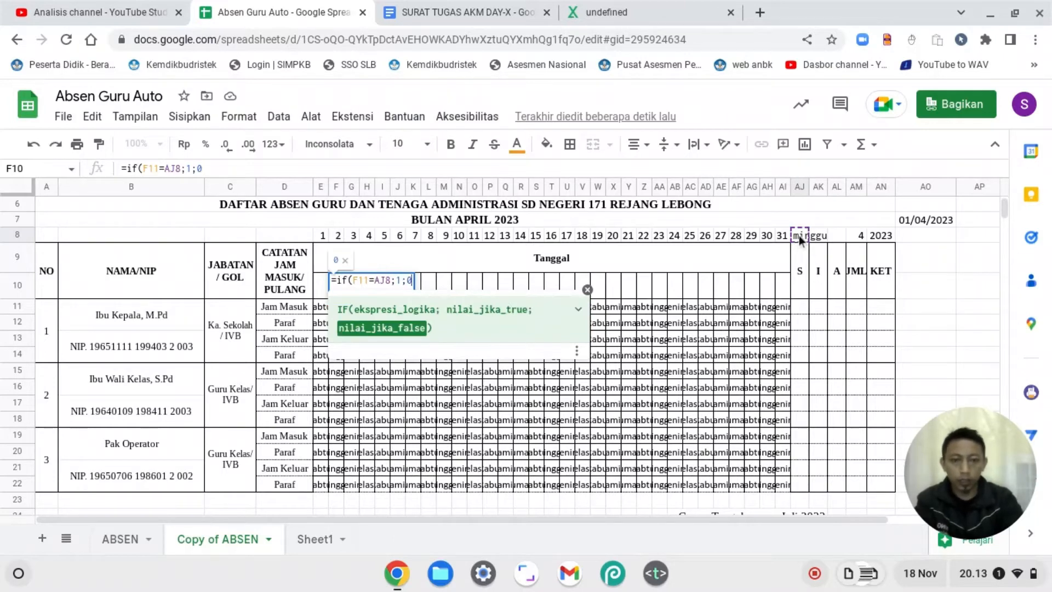
pyautogui.press('Return')
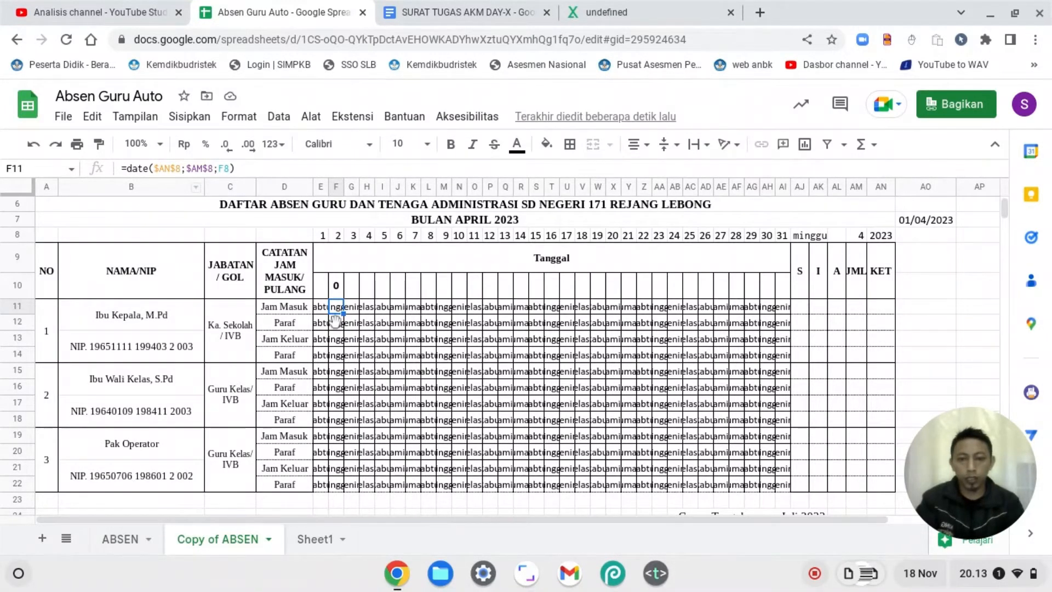
# Step: Wrap the date formula in F11 in a TEXT function with the format "dddd"
pyautogui.click(127, 170)
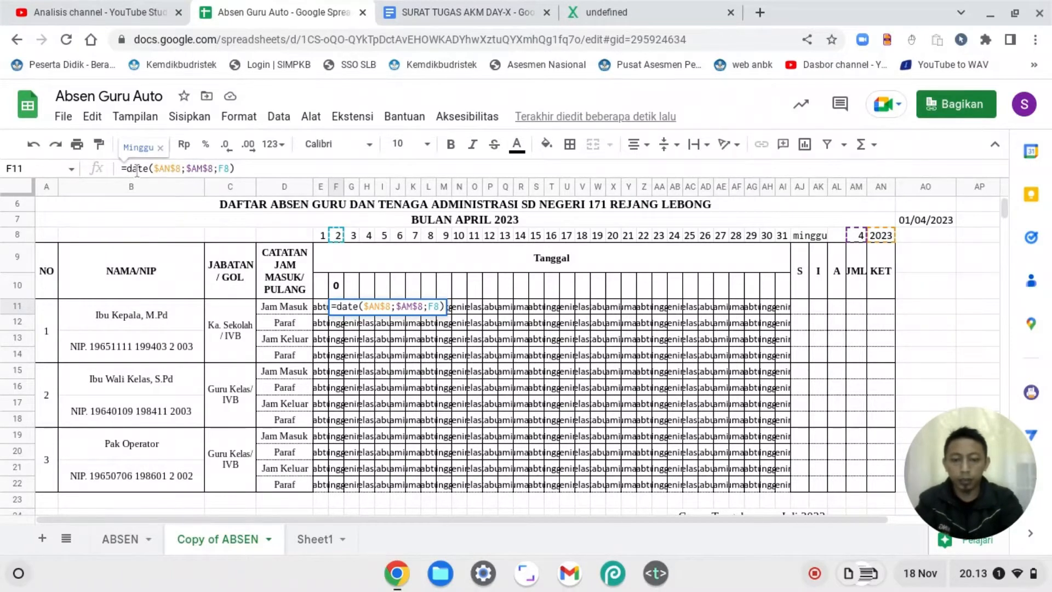
pyautogui.write('text')
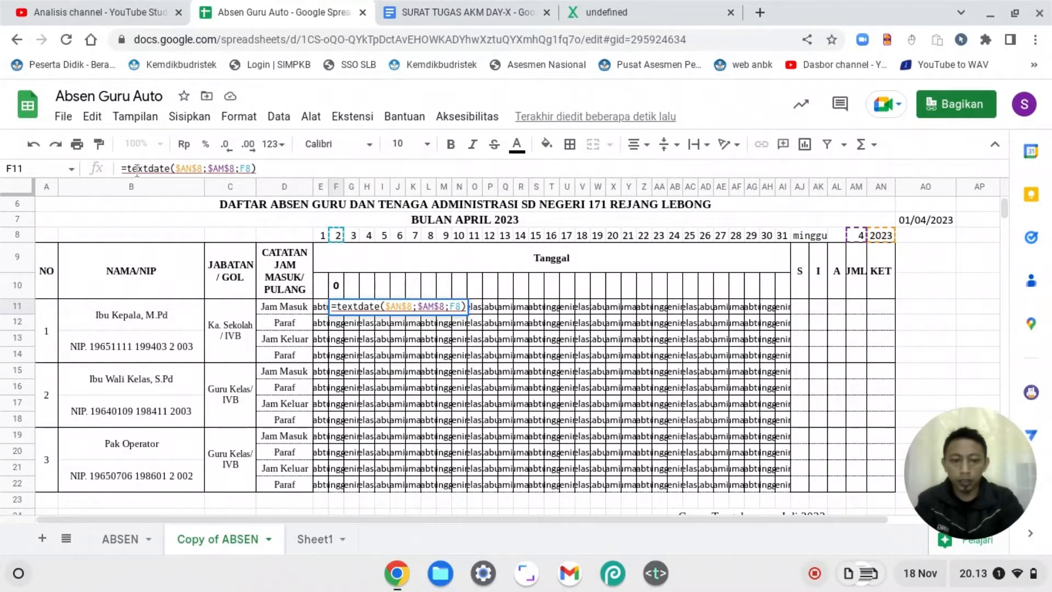
pyautogui.write('(')
pyautogui.click(276, 170)
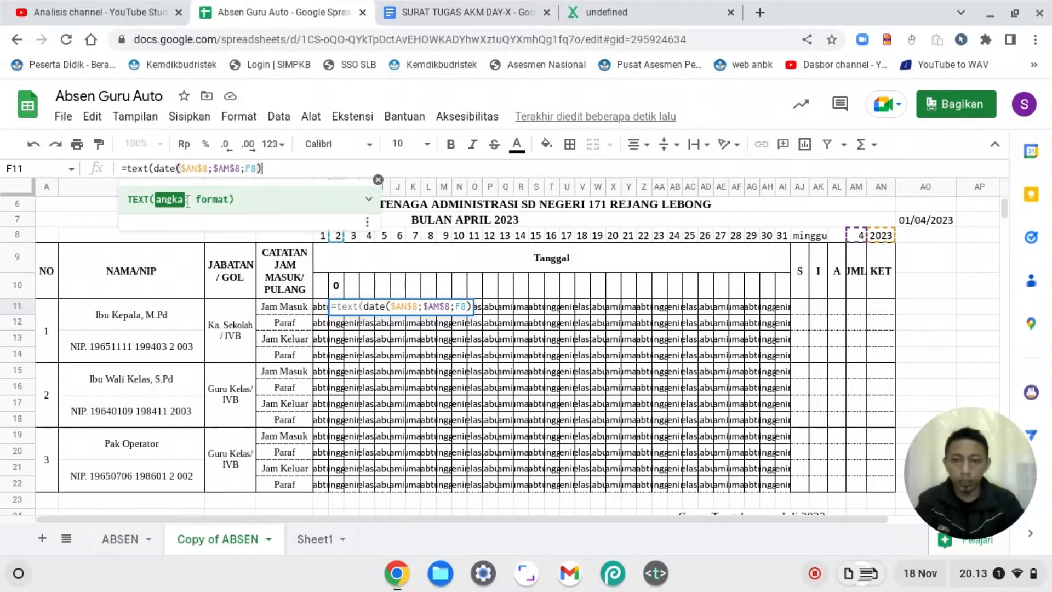
pyautogui.write(';')
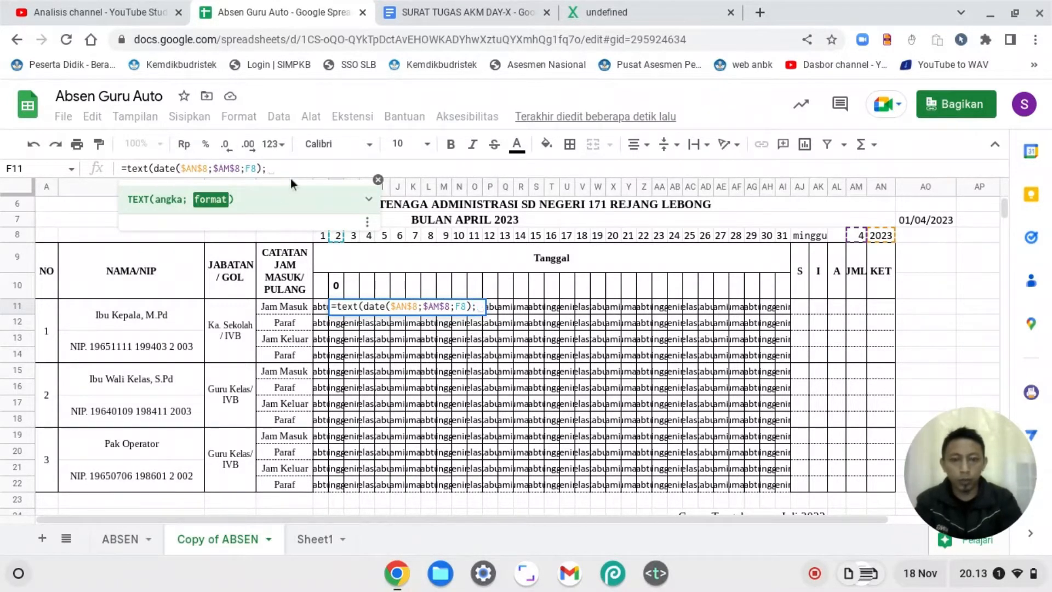
pyautogui.write('"ddd')
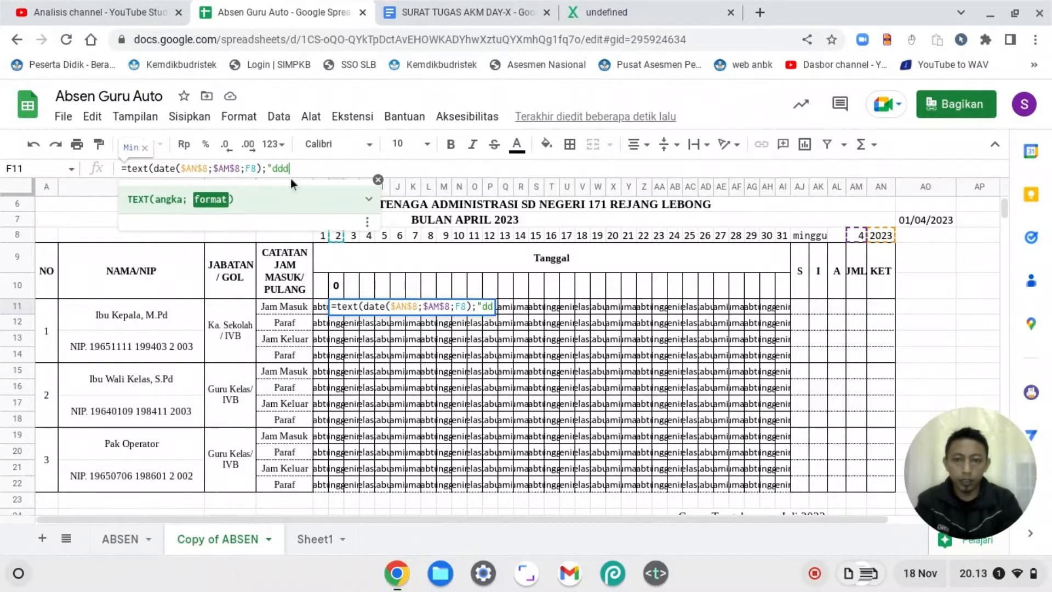
pyautogui.write('d"')
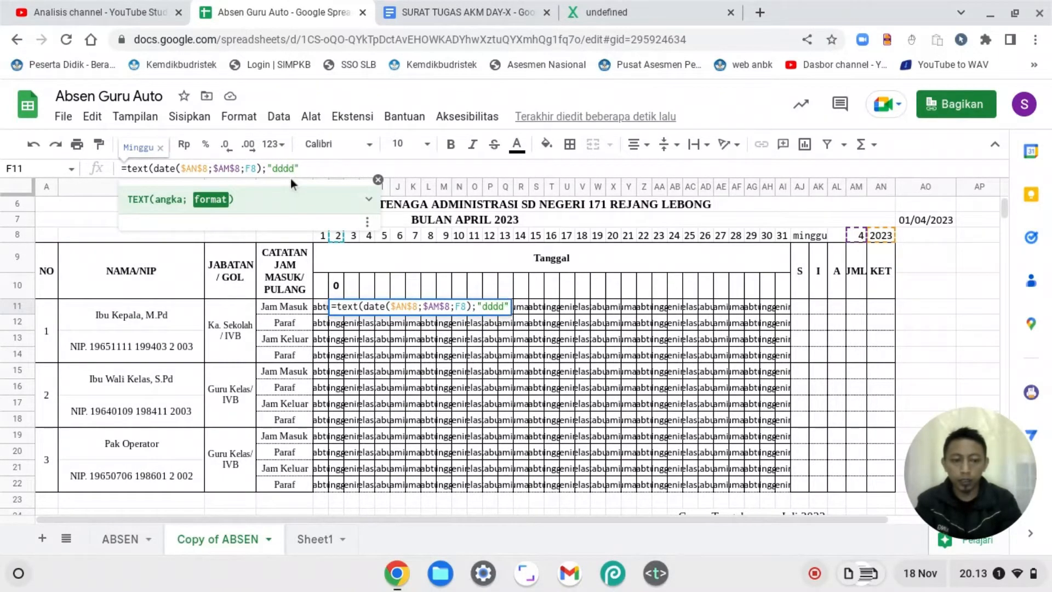
pyautogui.press('Return')
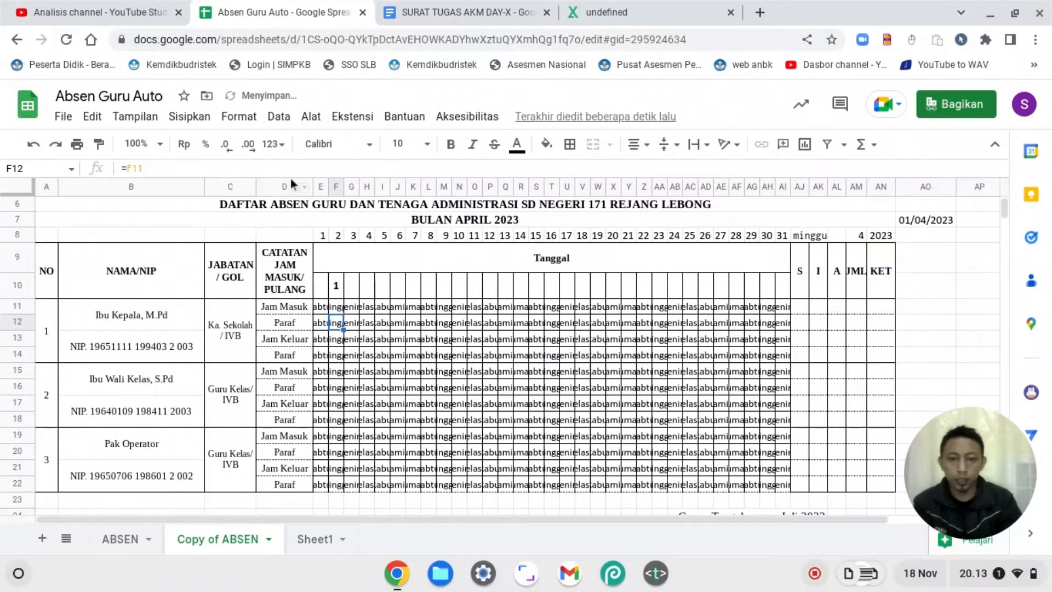
# Step: Autofit column F to compare the day name in F11 with the test in F10, and undo the width change
pyautogui.doubleClick(344, 190)
pyautogui.click(351, 310)
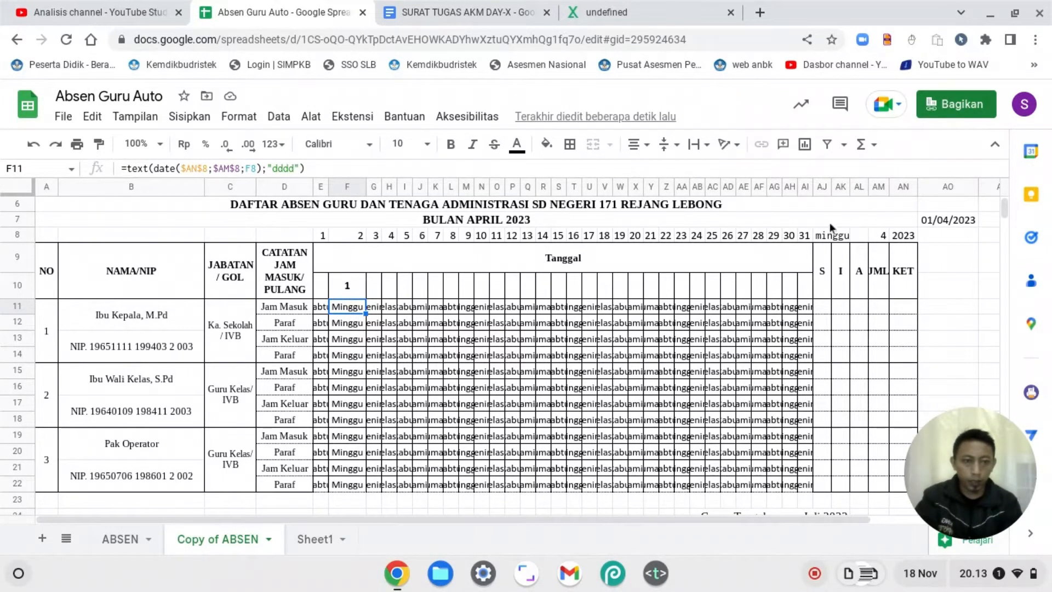
pyautogui.click(344, 285)
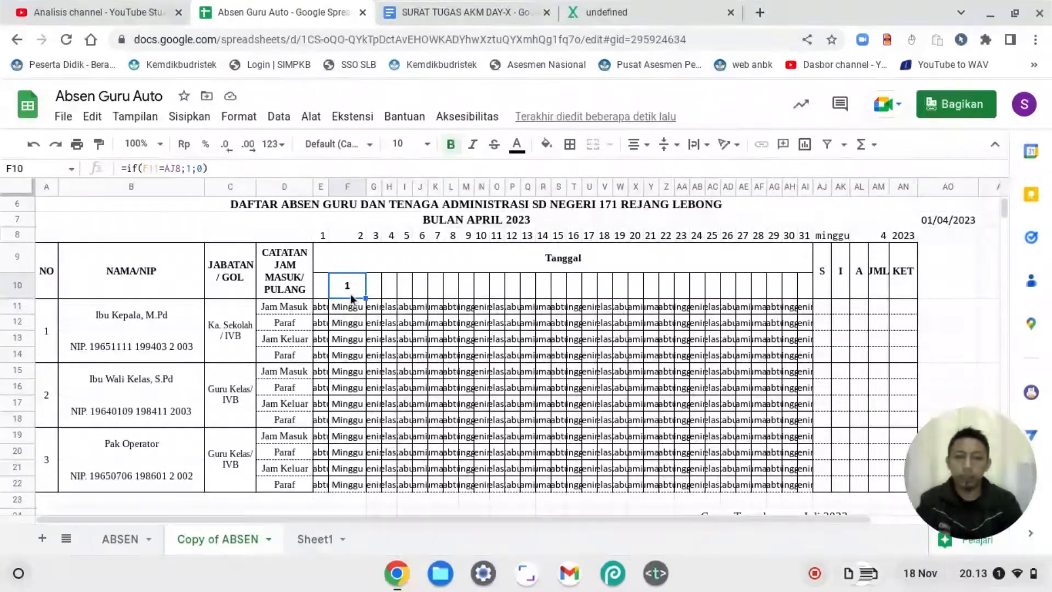
pyautogui.hotkey('ctrl', 'z')
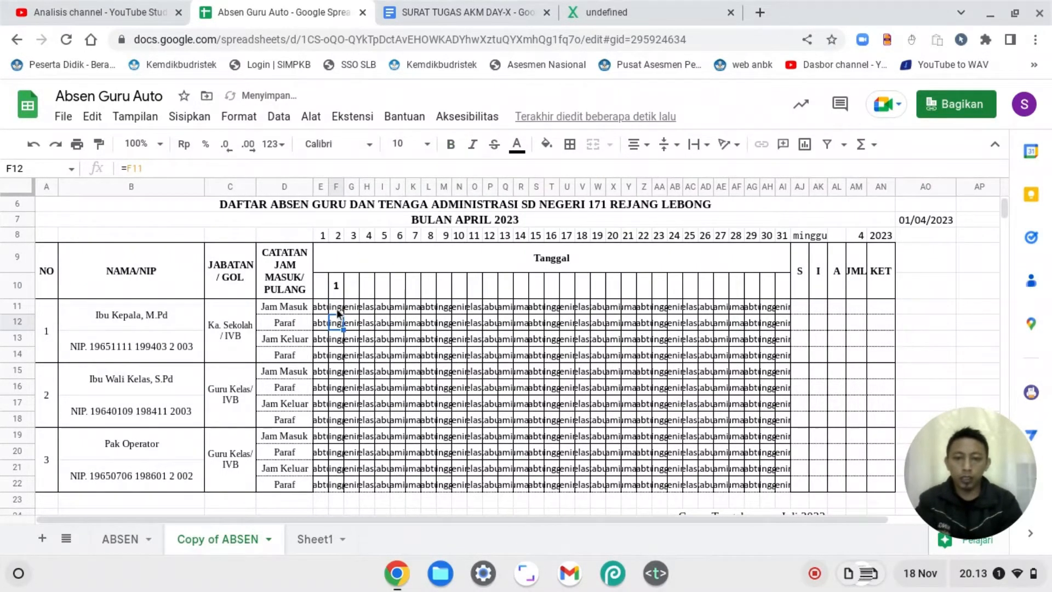
# Step: Copy the TEXT day-name formula from F11 into E11
pyautogui.press('Up')
pyautogui.press('Left')
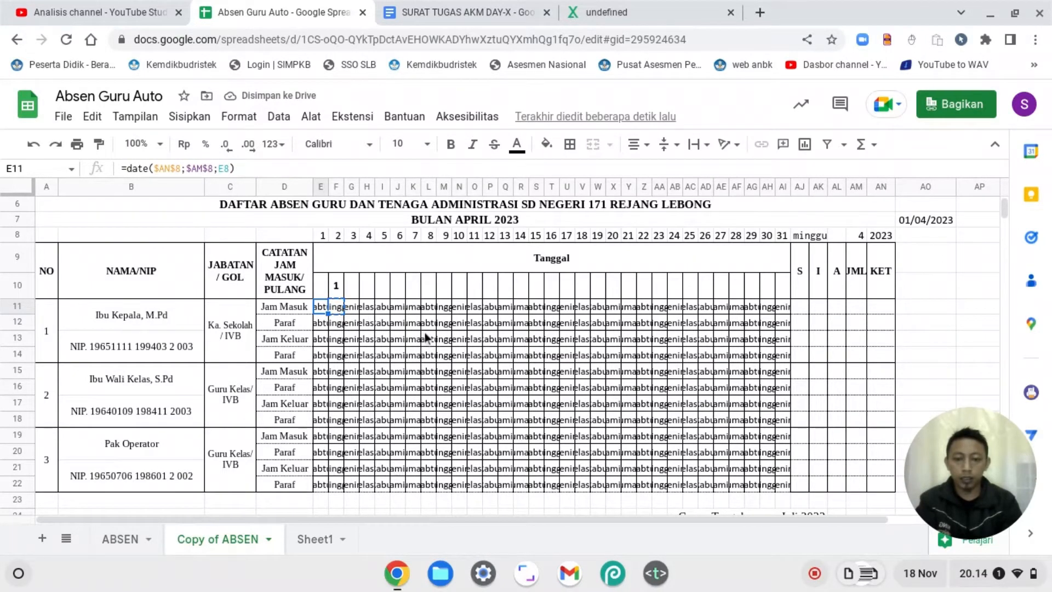
pyautogui.write('=text(date($AN$8;$AM$8;E8);"dddd")')
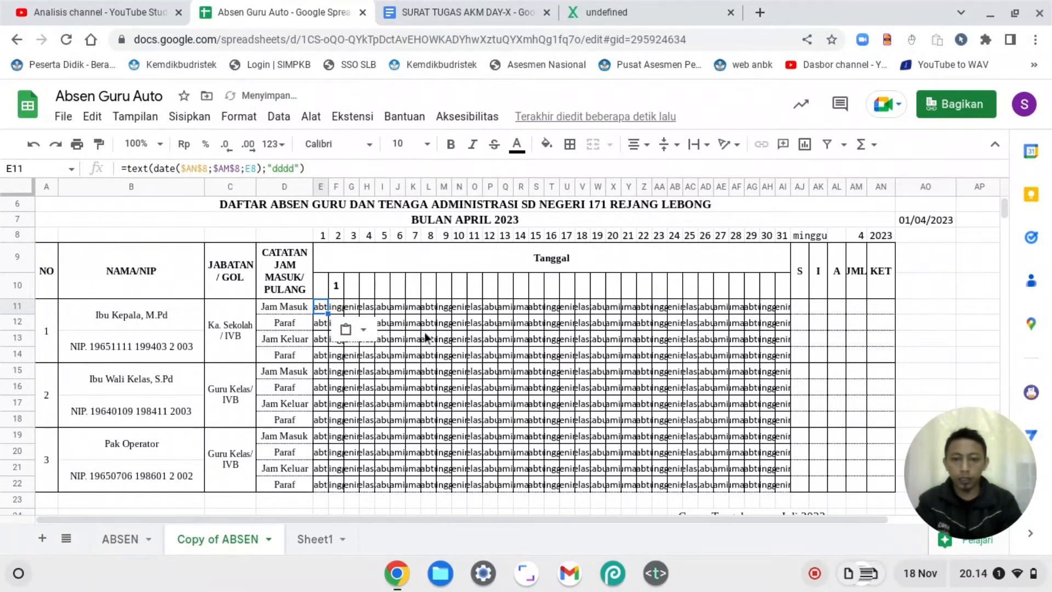
# Step: Clear the day names from the grid range E12:AI22 and from cell E11
pyautogui.press('Down')
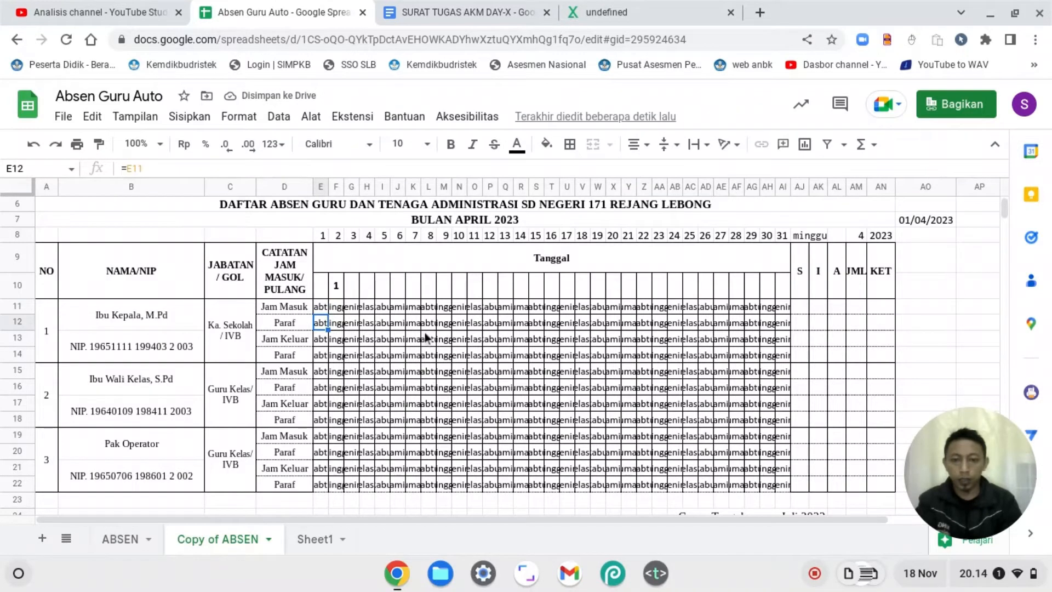
pyautogui.hotkey('ctrl', 'shift', 'Right')
pyautogui.hotkey('ctrl', 'shift', 'Down')
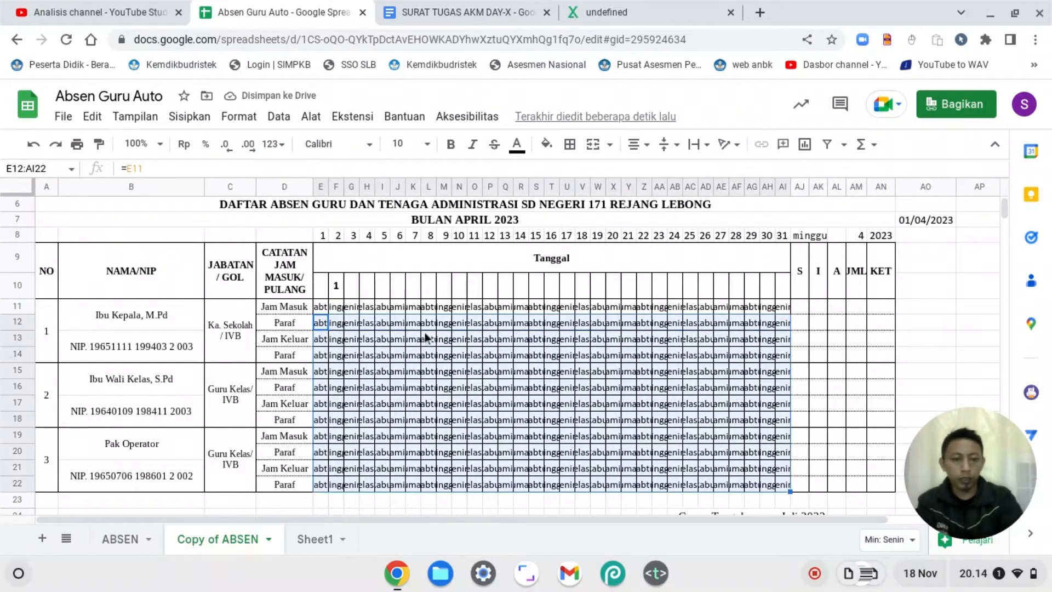
pyautogui.press('Delete')
pyautogui.press('Left')
pyautogui.press('Right')
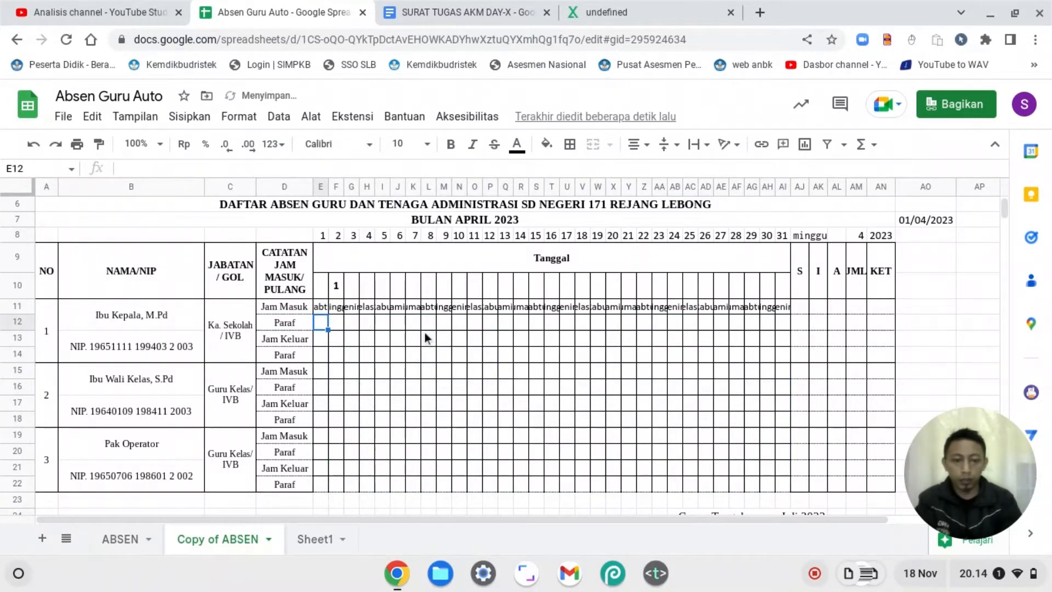
pyautogui.press('Up')
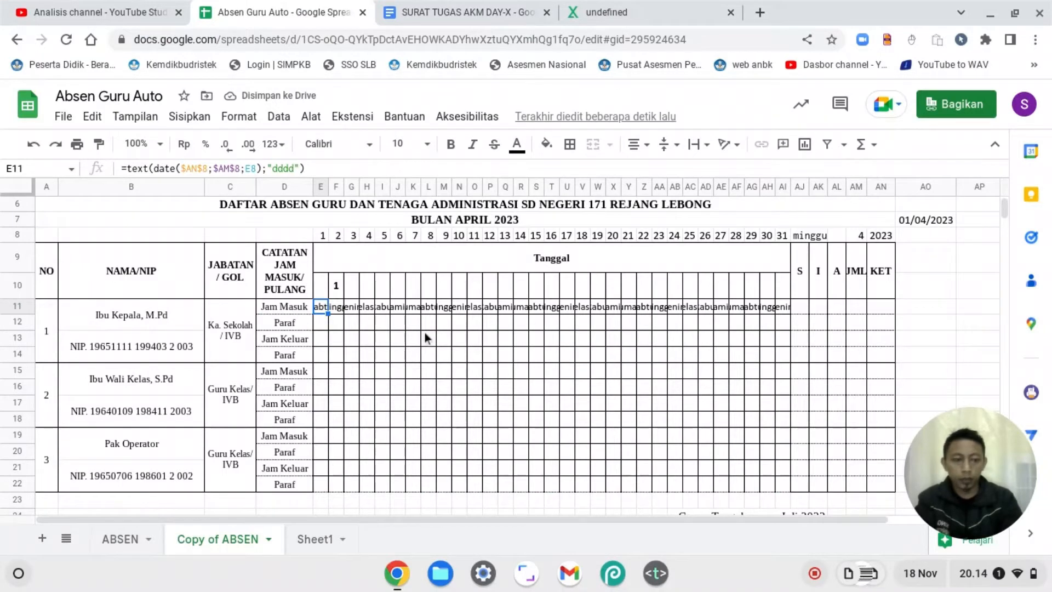
pyautogui.press('Delete')
# Step: Compare the TEXT formula in F11 with the plain date formula in G11
pyautogui.press('Right')
pyautogui.press('Right')
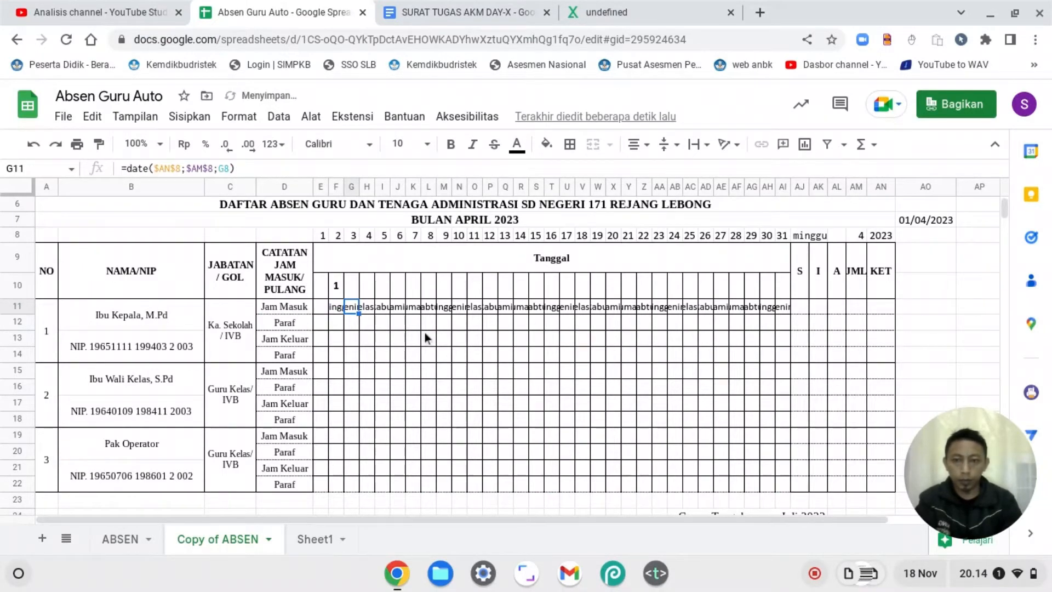
pyautogui.press('Left')
pyautogui.press('Right')
pyautogui.press('Left')
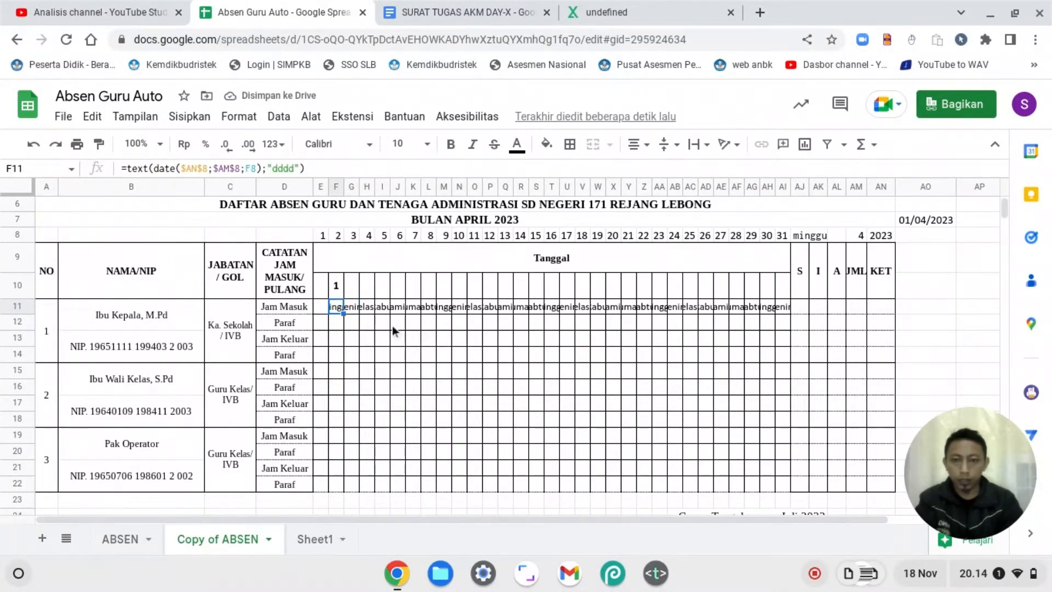
pyautogui.press('Right')
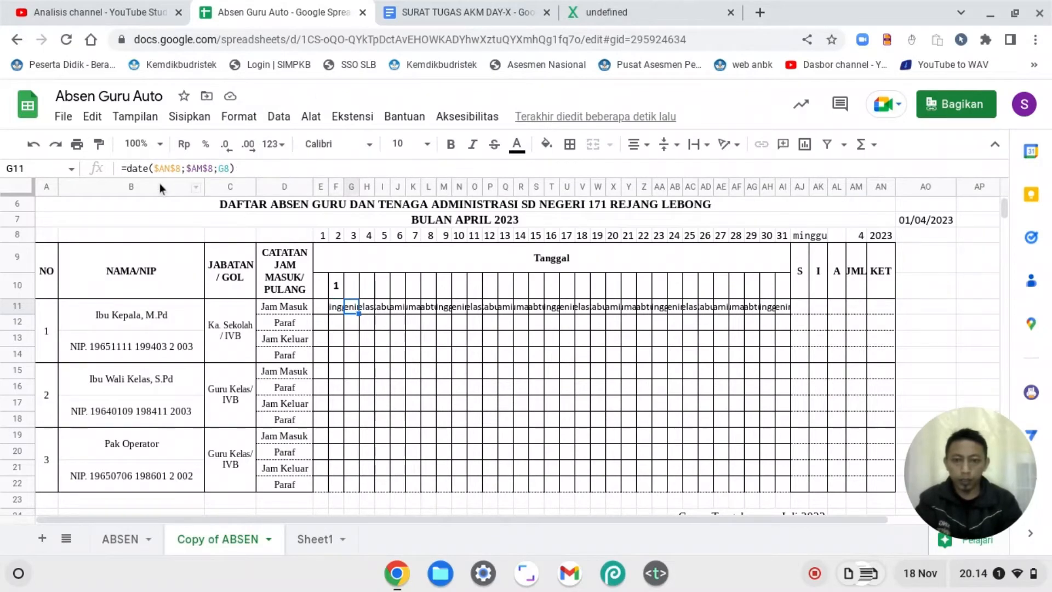
pyautogui.press('Left')
pyautogui.press('Right')
pyautogui.press('Left')
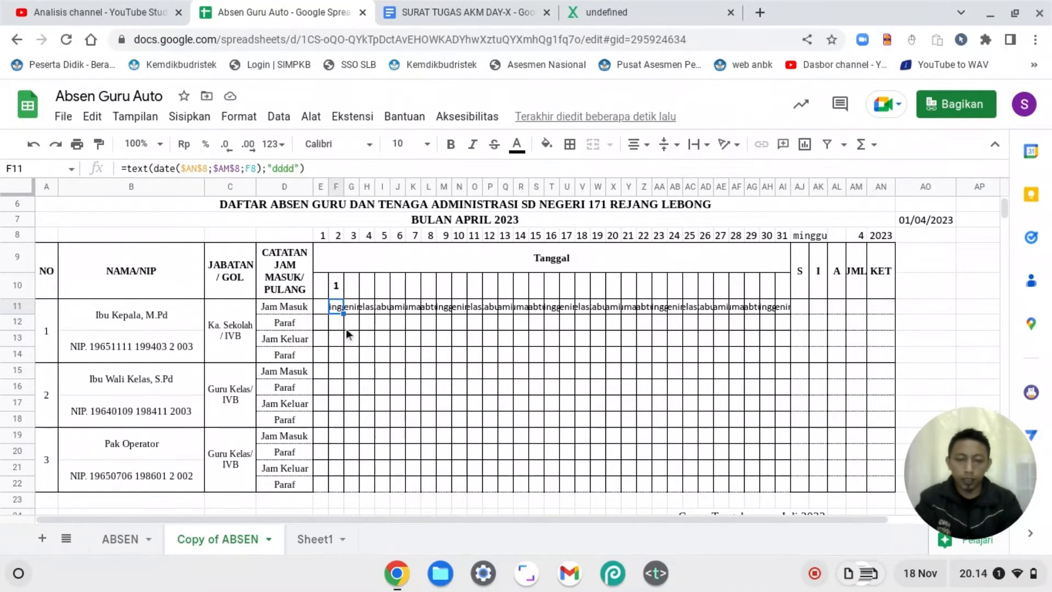
# Step: Clear the plain date formulas from G11:AI11
pyautogui.press('Right')
pyautogui.hotkey('ctrl', 'shift', 'Right')
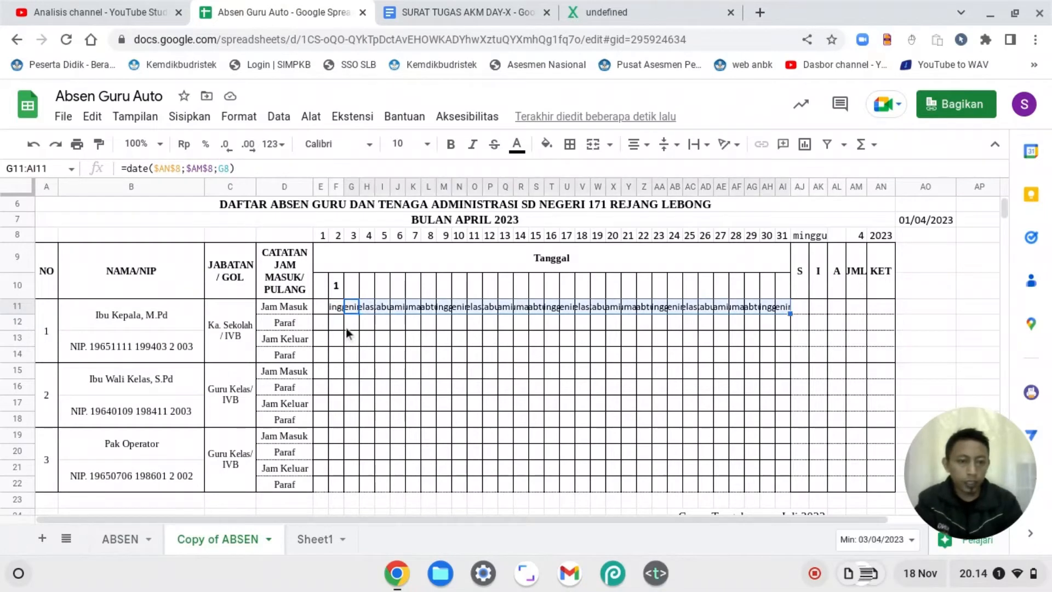
pyautogui.press('Delete')
# Step: Copy the TEXT day-name formula from F11 into the cleared cell E11
pyautogui.hotkey('ctrl', 'z')
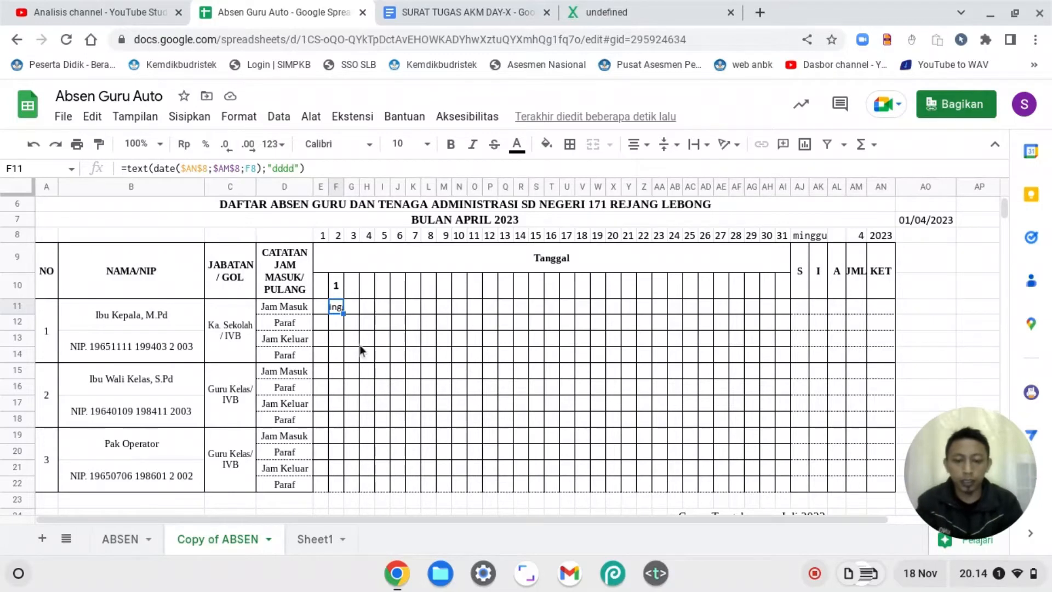
pyautogui.press('Left')
pyautogui.hotkey('ctrl', 'v')
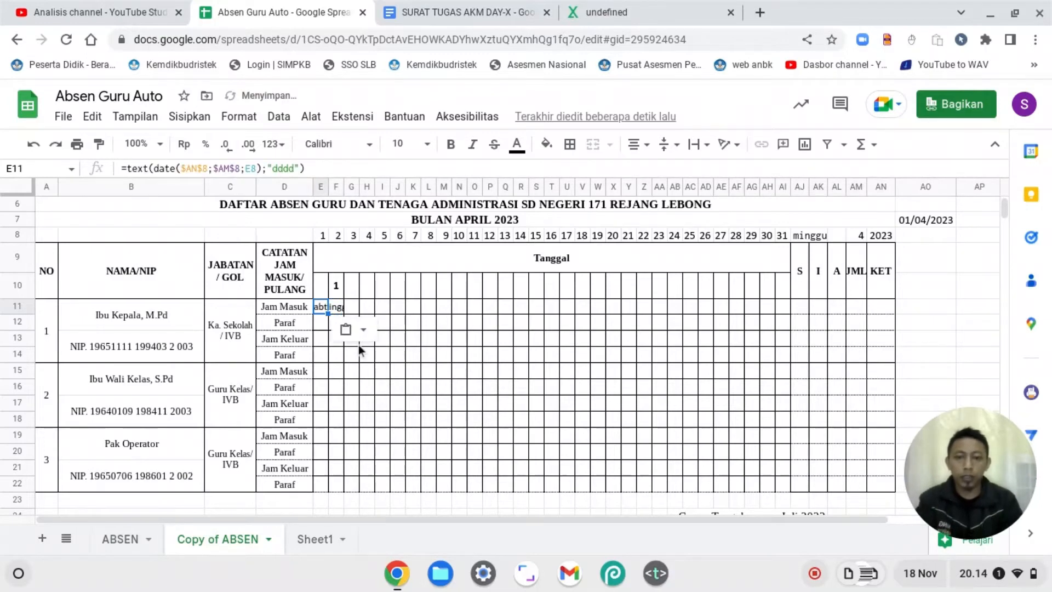
# Step: Paste the TEXT day-name formula across the remaining days of row 11, G11:AI11
pyautogui.press('Right')
pyautogui.press('Right')
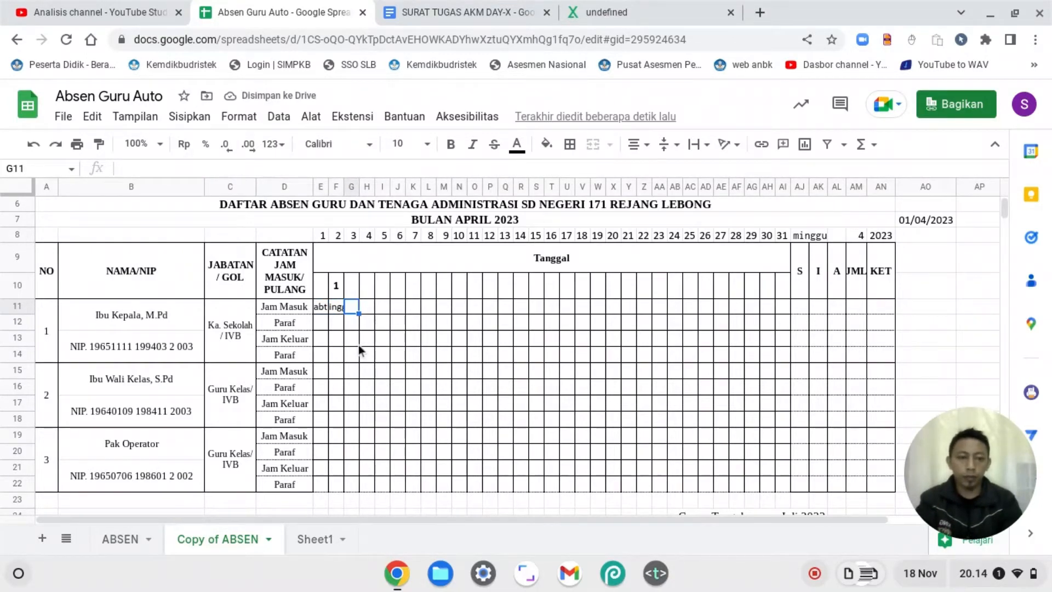
pyautogui.hotkey('shift', 'Right')
pyautogui.hotkey('shift', 'Right')
pyautogui.hotkey('shift', 'Right')
pyautogui.hotkey('shift', 'Right')
pyautogui.hotkey('shift', 'Right')
pyautogui.hotkey('shift', 'Right')
pyautogui.hotkey('shift', 'Right')
pyautogui.hotkey('shift', 'Right')
pyautogui.hotkey('shift', 'Right')
pyautogui.hotkey('shift', 'Right')
pyautogui.hotkey('shift', 'Right')
pyautogui.hotkey('shift', 'Right')
pyautogui.hotkey('shift', 'Right')
pyautogui.hotkey('shift', 'Right')
pyautogui.hotkey('shift', 'Right')
pyautogui.hotkey('shift', 'Right')
pyautogui.hotkey('shift', 'Right')
pyautogui.hotkey('shift', 'Right')
pyautogui.hotkey('shift', 'Right')
pyautogui.hotkey('shift', 'Right')
pyautogui.hotkey('shift', 'Right')
pyautogui.hotkey('shift', 'Right')
pyautogui.hotkey('shift', 'Right')
pyautogui.hotkey('shift', 'Right')
pyautogui.hotkey('shift', 'Right')
pyautogui.hotkey('shift', 'Right')
pyautogui.hotkey('shift', 'Right')
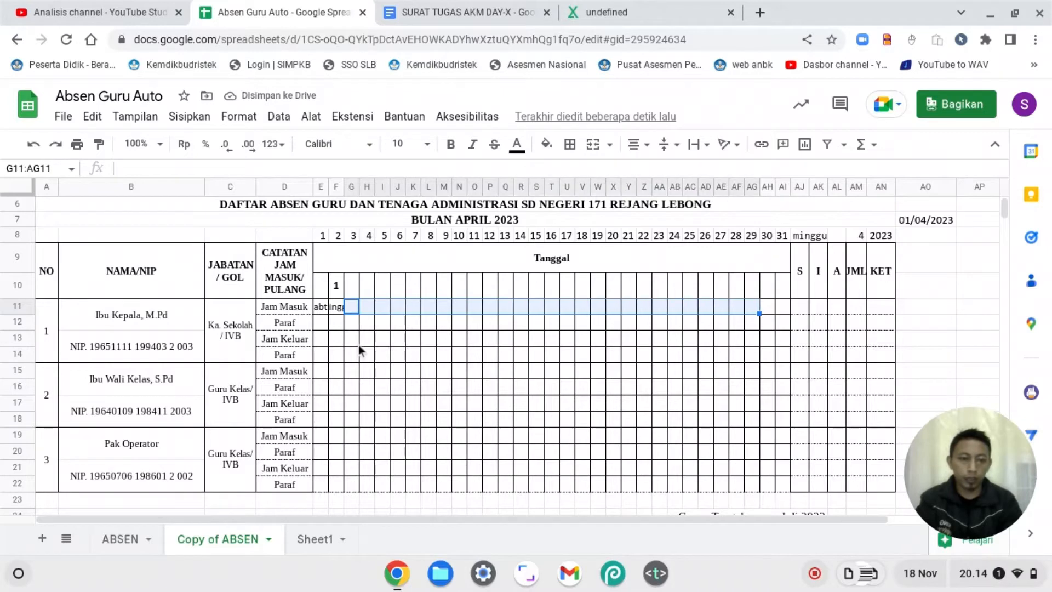
pyautogui.write('Senin\tSelasa\tRabu\tKamis\tJumat\tSabtu\tMinggu\tSenin\tSelasa\tRabu\tKamis\tJumat\tSabtu\tMinggu\tSenin\tSelasa\tRabu\tKamis\tJumat\tSabtu\tMinggu\tSenin\tSelasa\tRabu\tKamis\tJumat\tSabtu\tMinggu\tSenin')
pyautogui.press('Left')
pyautogui.press('Left')
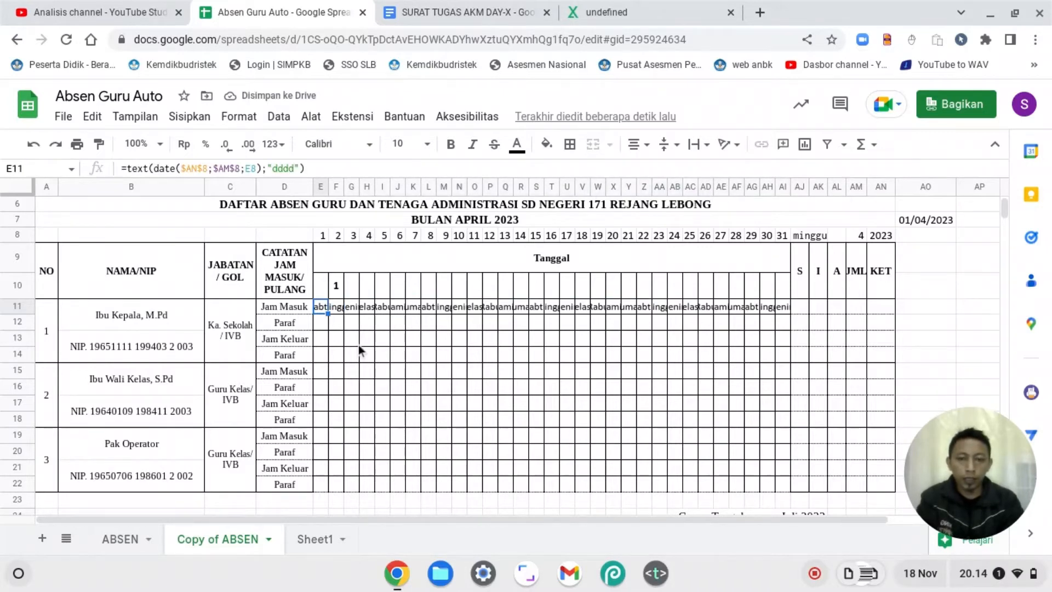
# Step: Enter the formula =E11 in E12 so the Paraf row repeats the day name from the row above
pyautogui.press('Down')
pyautogui.write('=')
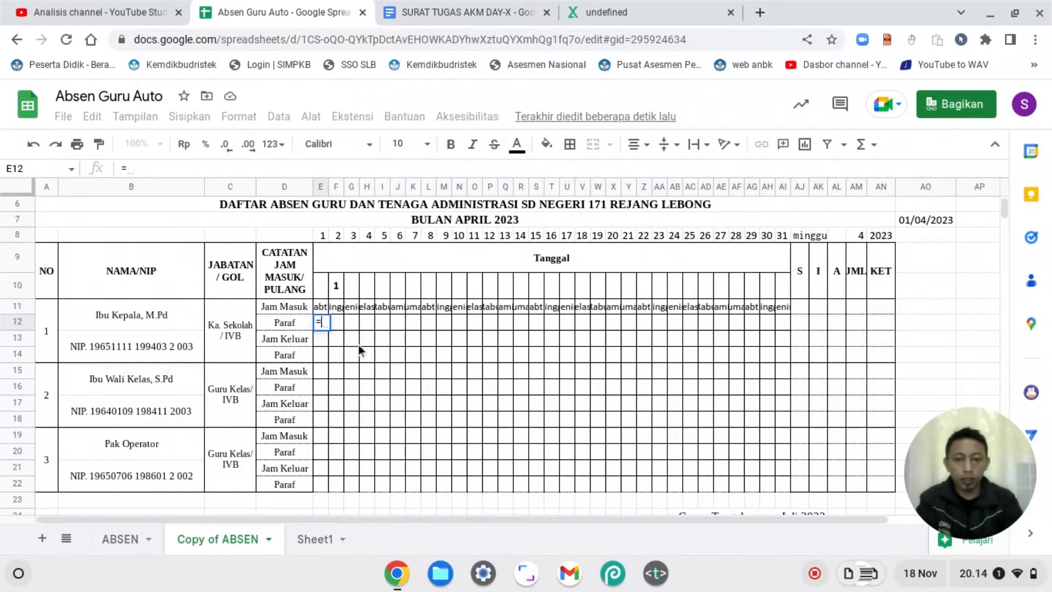
pyautogui.press('Up')
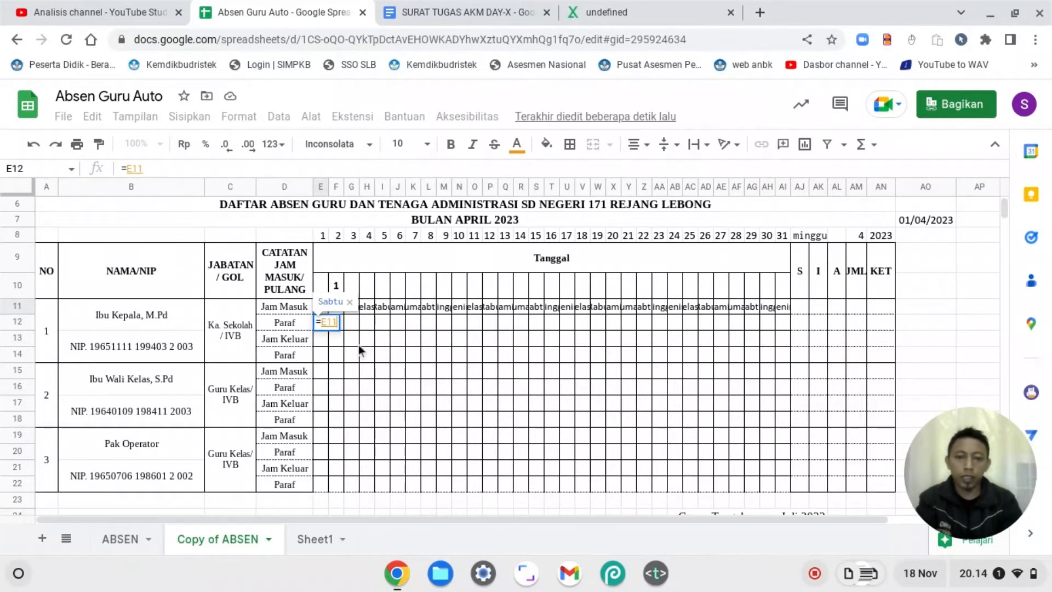
pyautogui.press('Return')
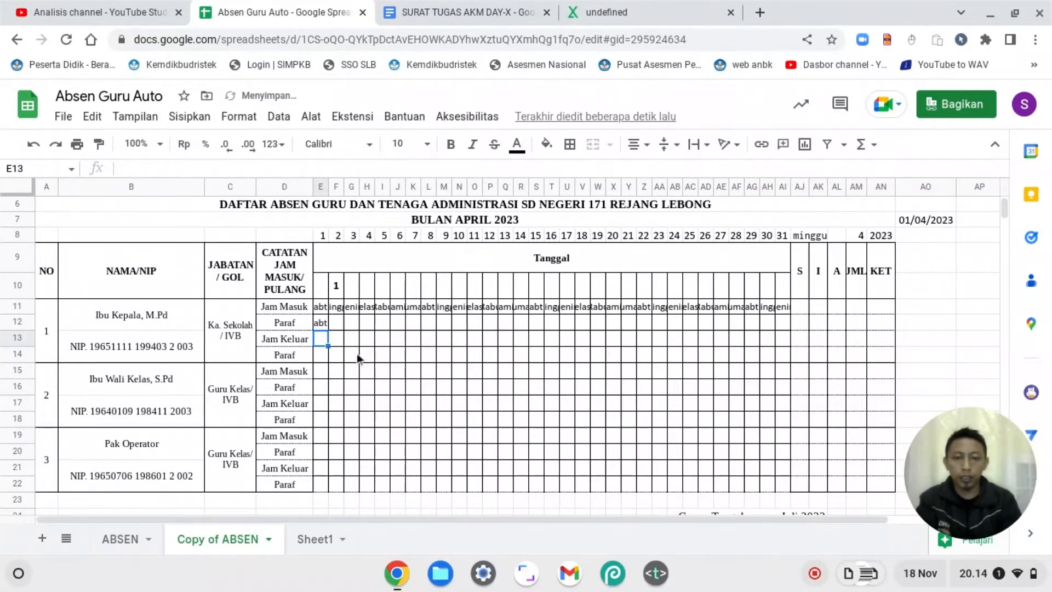
pyautogui.click(321, 327)
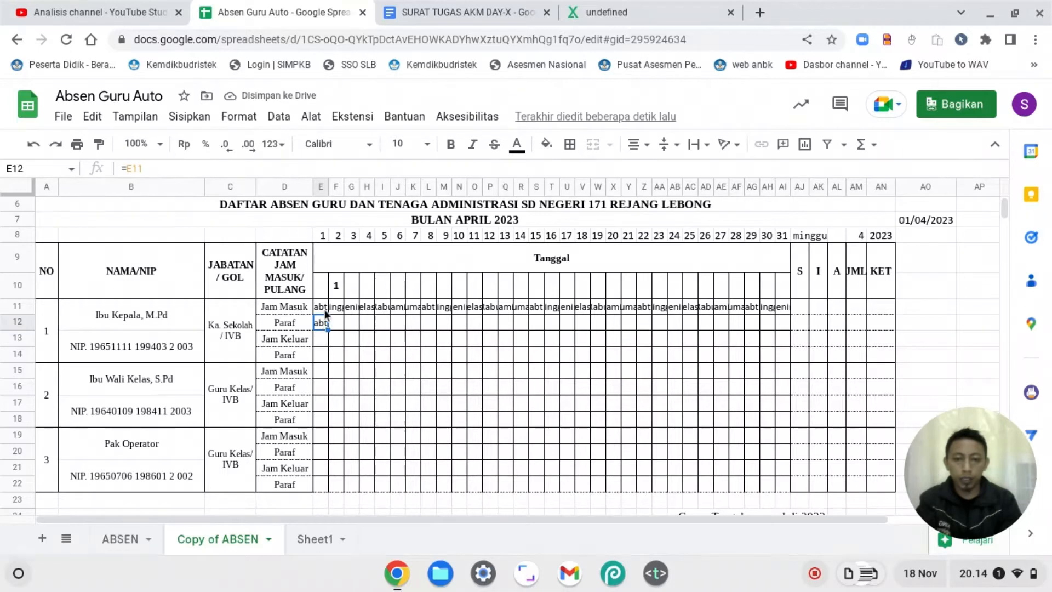
pyautogui.click(322, 311)
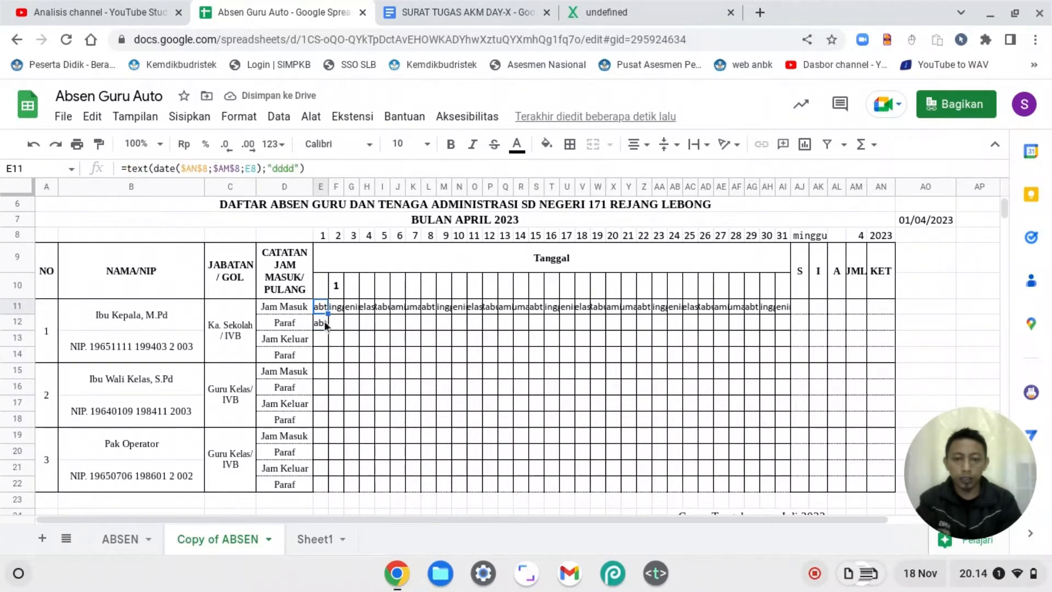
# Step: Copy the day-name reference from E12 across the remaining days of row 12, F12:AI12
pyautogui.click(324, 327)
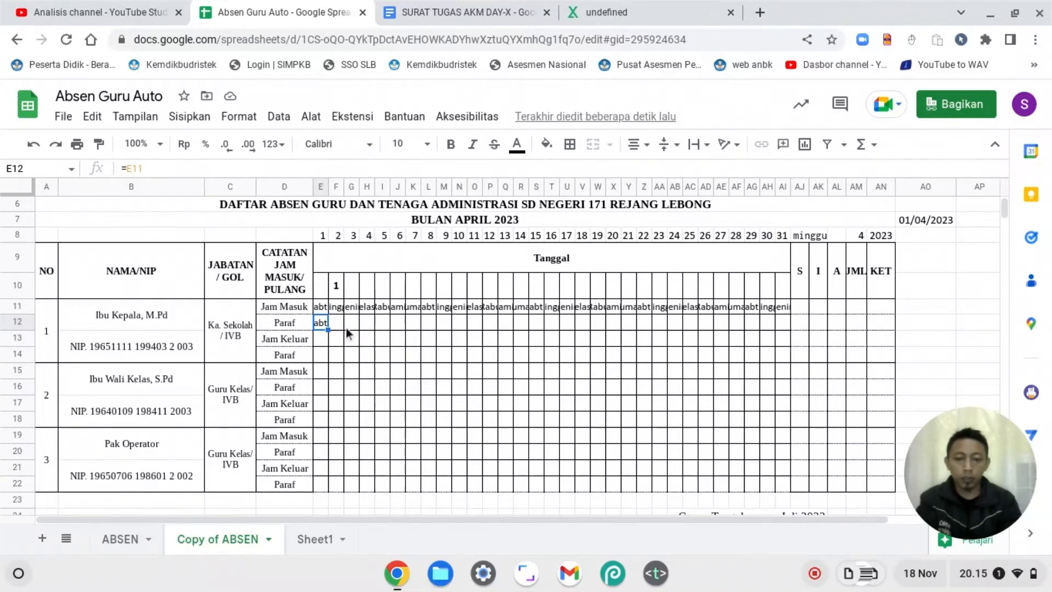
pyautogui.press('Right')
pyautogui.hotkey('shift', 'Right')
pyautogui.hotkey('shift', 'Right')
pyautogui.hotkey('shift', 'Right')
pyautogui.hotkey('shift', 'Right')
pyautogui.hotkey('shift', 'Right')
pyautogui.hotkey('shift', 'Right')
pyautogui.hotkey('shift', 'Right')
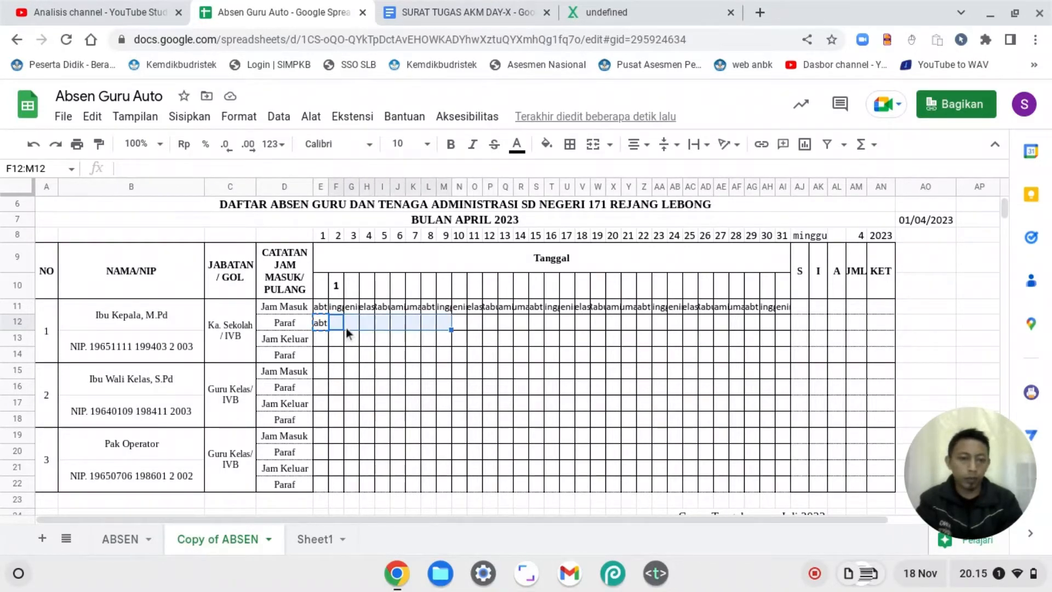
pyautogui.hotkey('shift', 'Right')
pyautogui.hotkey('shift', 'Right')
pyautogui.hotkey('shift', 'Right')
pyautogui.hotkey('shift', 'Right')
pyautogui.hotkey('shift', 'Right')
pyautogui.hotkey('shift', 'Right')
pyautogui.hotkey('shift', 'Right')
pyautogui.hotkey('shift', 'Right')
pyautogui.hotkey('shift', 'Right')
pyautogui.hotkey('shift', 'Right')
pyautogui.hotkey('shift', 'Right')
pyautogui.hotkey('shift', 'Right')
pyautogui.hotkey('shift', 'Right')
pyautogui.hotkey('shift', 'Right')
pyautogui.hotkey('shift', 'Right')
pyautogui.hotkey('shift', 'Right')
pyautogui.hotkey('shift', 'Right')
pyautogui.hotkey('shift', 'Right')
pyautogui.hotkey('shift', 'Right')
pyautogui.hotkey('shift', 'Right')
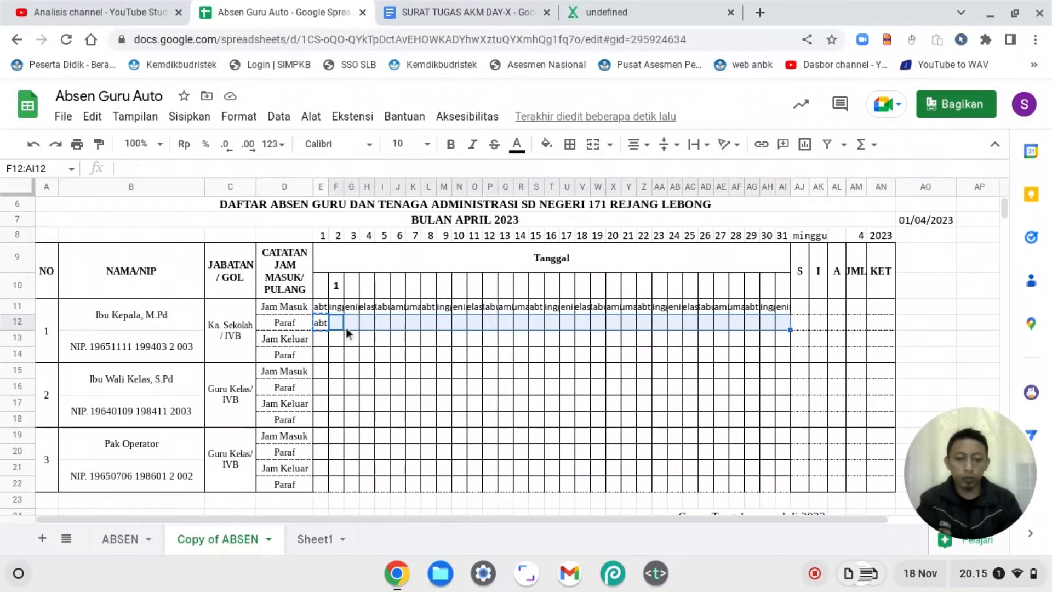
pyautogui.hotkey('ctrl', 'v')
# Step: Copy the day-name references in E12:AI12 down to all remaining teacher rows, E13:AI22
pyautogui.press('Left')
pyautogui.press('Left')
pyautogui.press('Right')
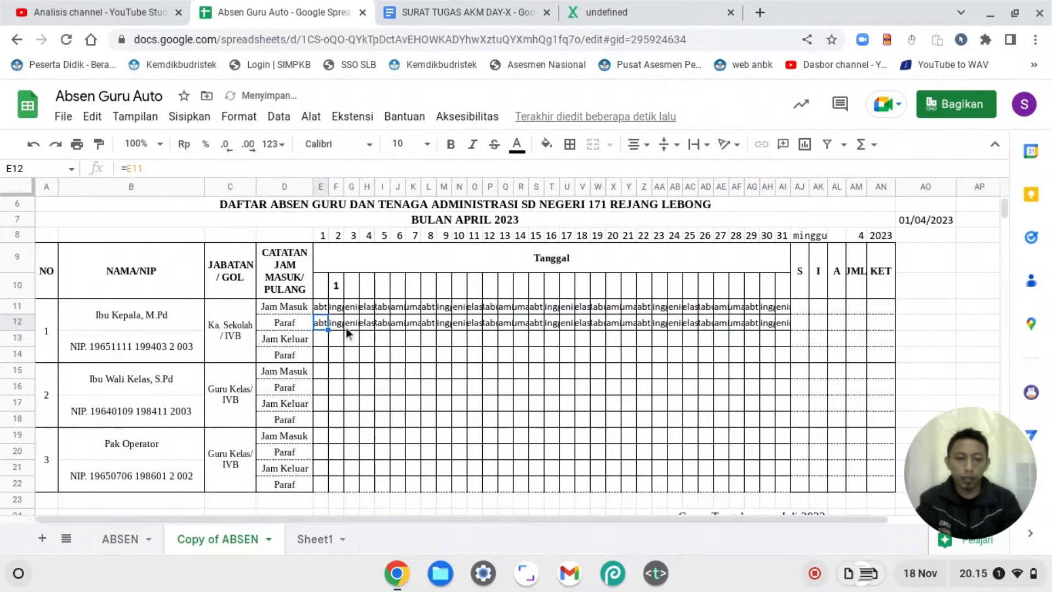
pyautogui.hotkey('ctrl', 'shift', 'Right')
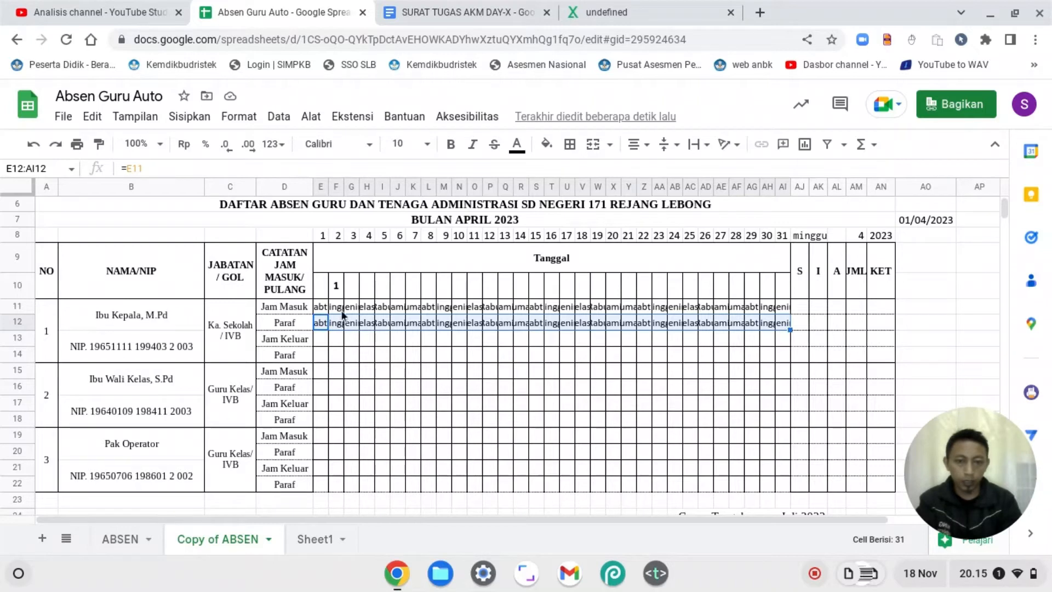
pyautogui.hotkey('ctrl', 'c')
pyautogui.press('Down')
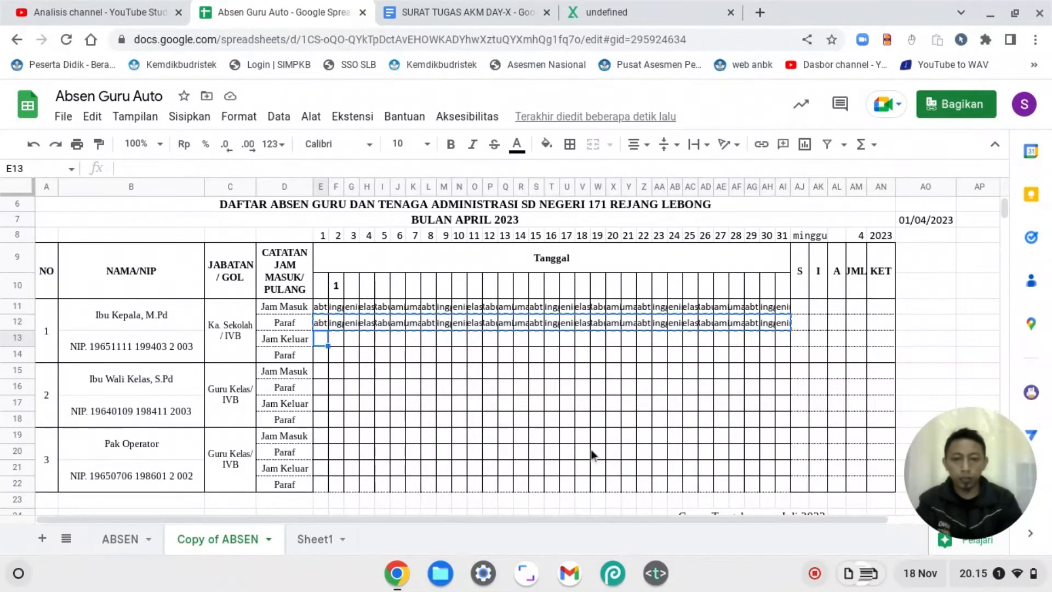
pyautogui.hotkey('shift', 'Down')
pyautogui.hotkey('shift', 'Down')
pyautogui.hotkey('shift', 'Down')
pyautogui.hotkey('shift', 'Down')
pyautogui.hotkey('shift', 'Down')
pyautogui.hotkey('shift', 'Down')
pyautogui.hotkey('shift', 'Down')
pyautogui.hotkey('shift', 'Down')
pyautogui.hotkey('shift', 'Down')
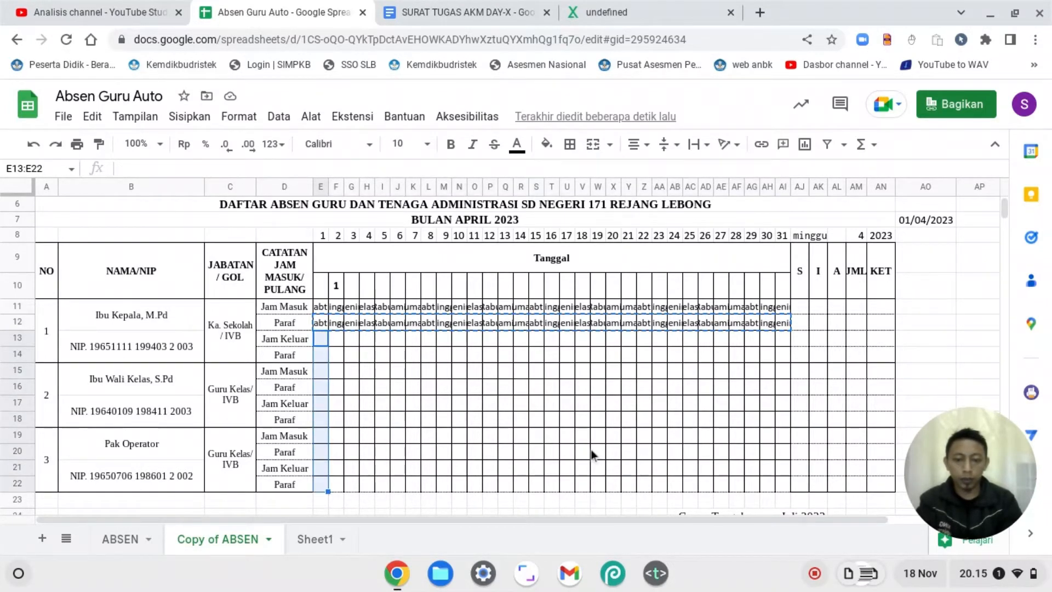
pyautogui.hotkey('ctrl', 'v')
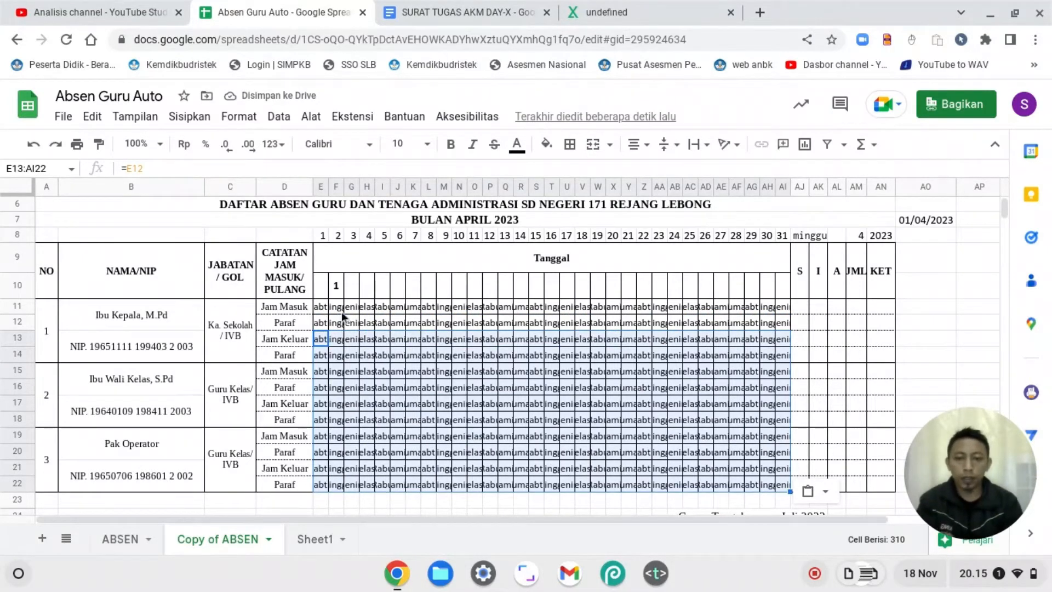
# Step: Auto-fit the width of column F to its full day names
pyautogui.doubleClick(342, 187)
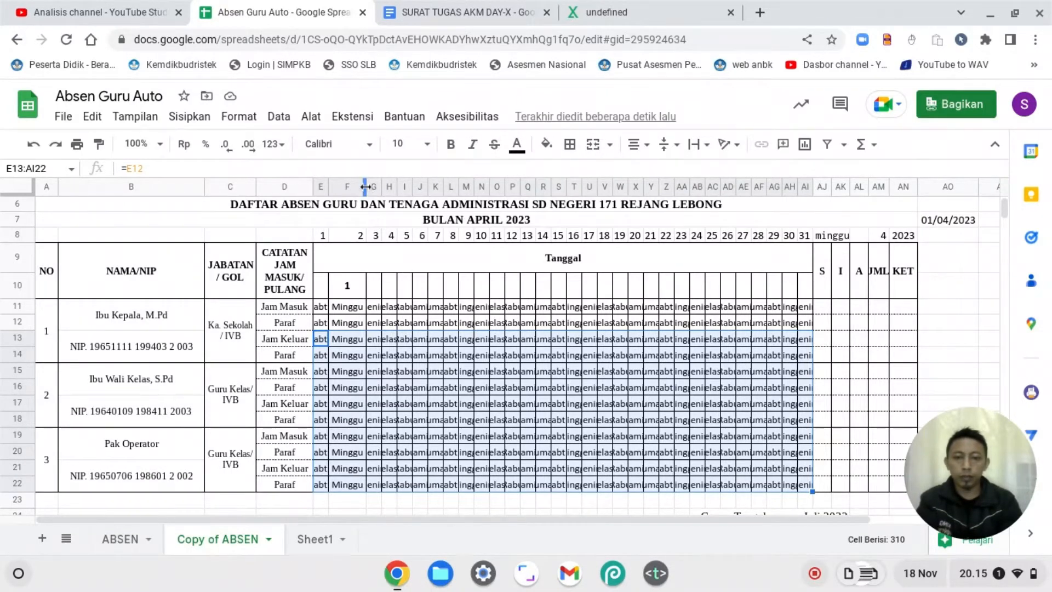
pyautogui.moveTo(364, 186); pyautogui.dragTo(344, 188)
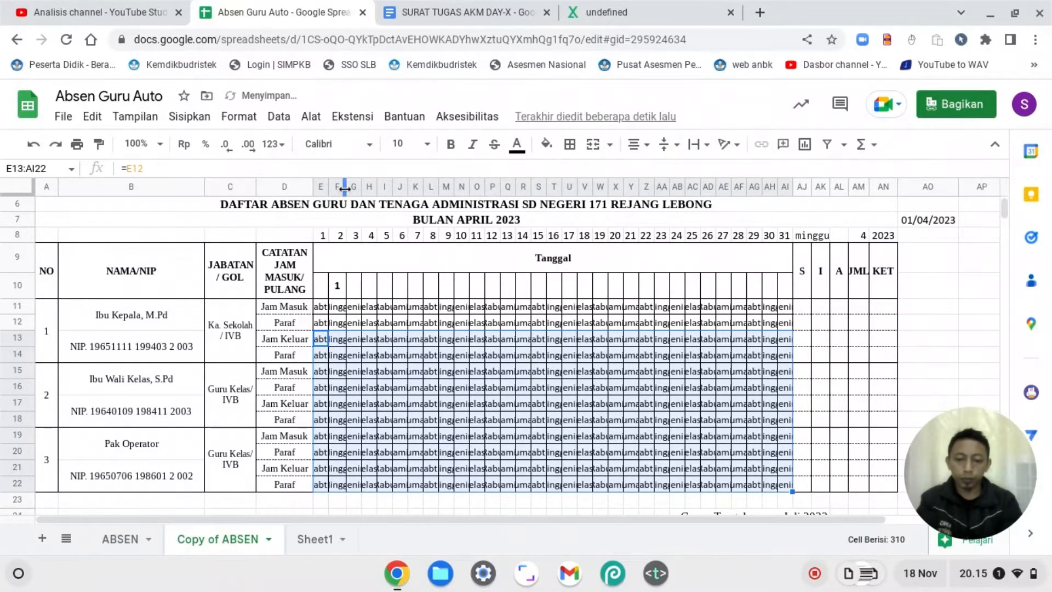
pyautogui.doubleClick(343, 186)
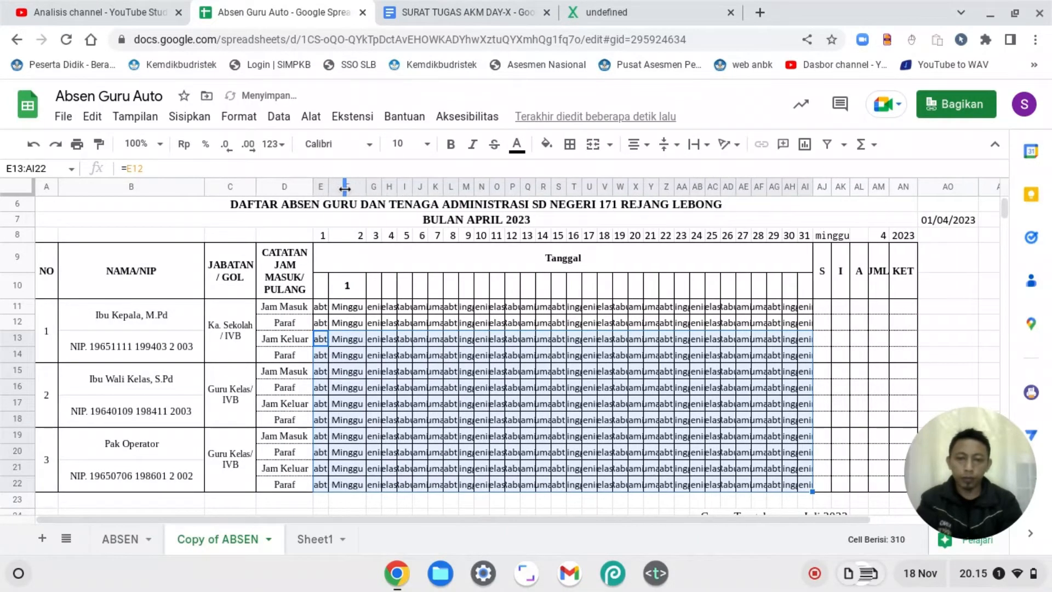
# Step: Replace the formula in F10 with =if(F11=$AJ$8;F11;F8) to give the day name on Sundays and the date number otherwise
pyautogui.click(351, 281)
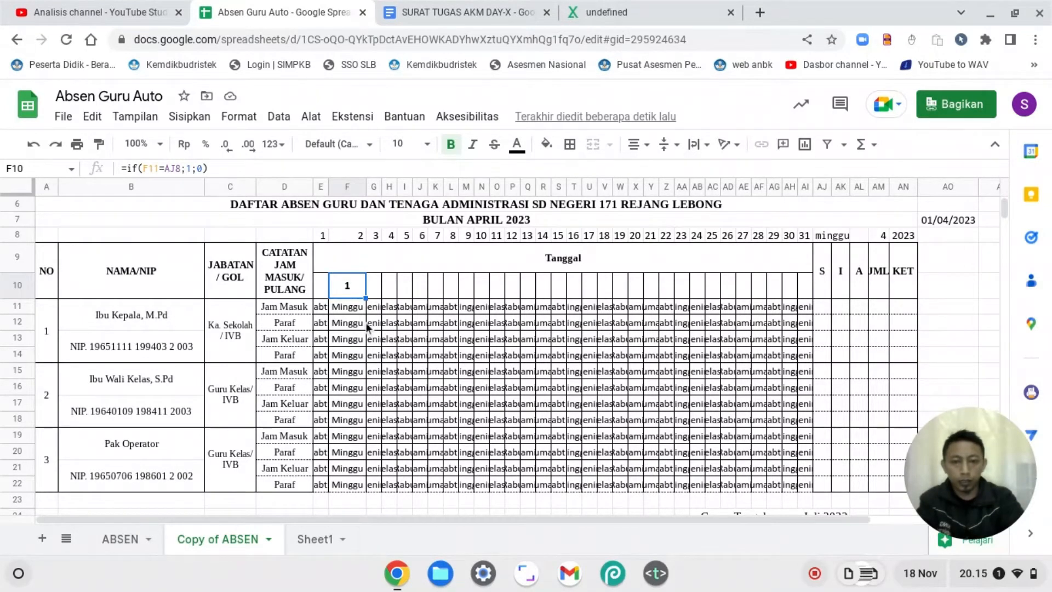
pyautogui.write('=')
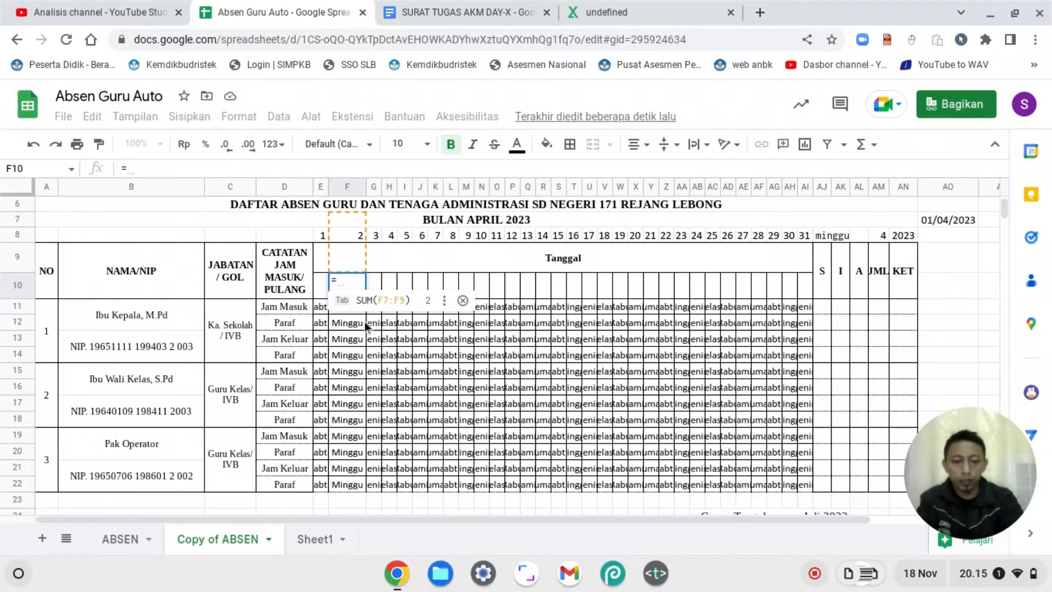
pyautogui.write('if(')
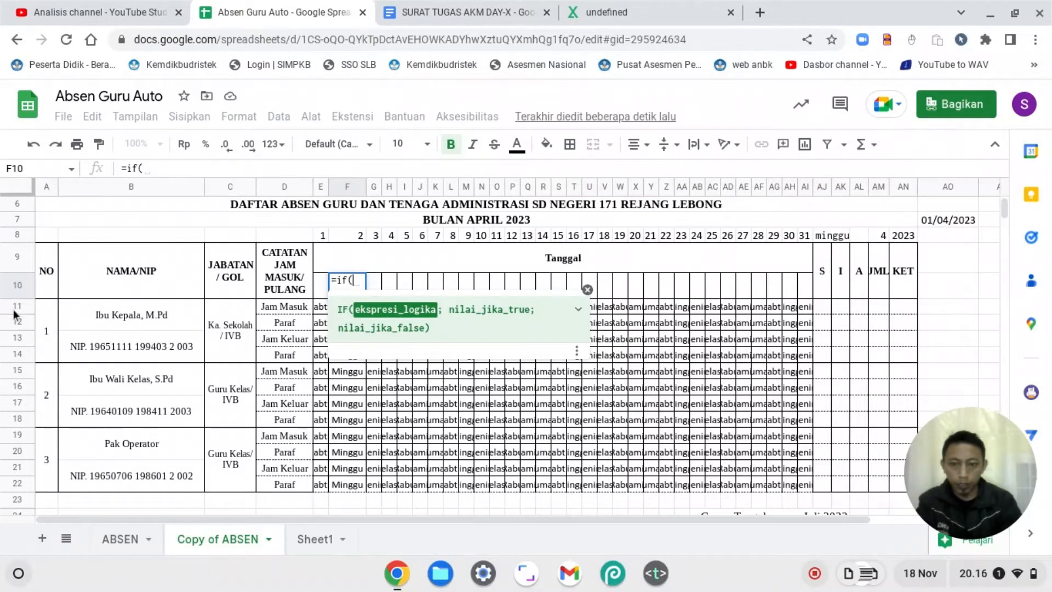
pyautogui.press('Down')
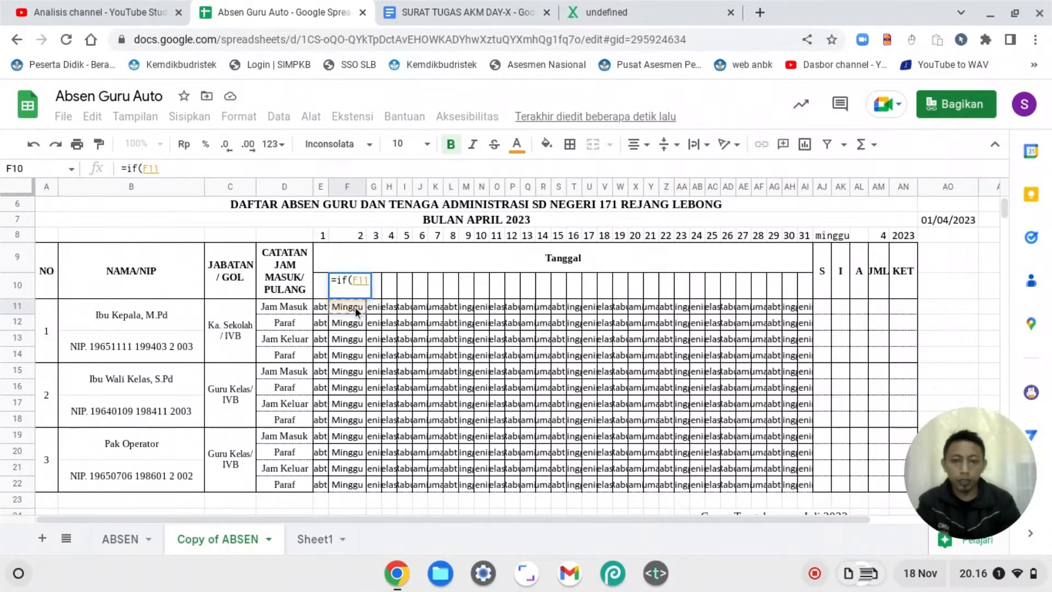
pyautogui.write('=')
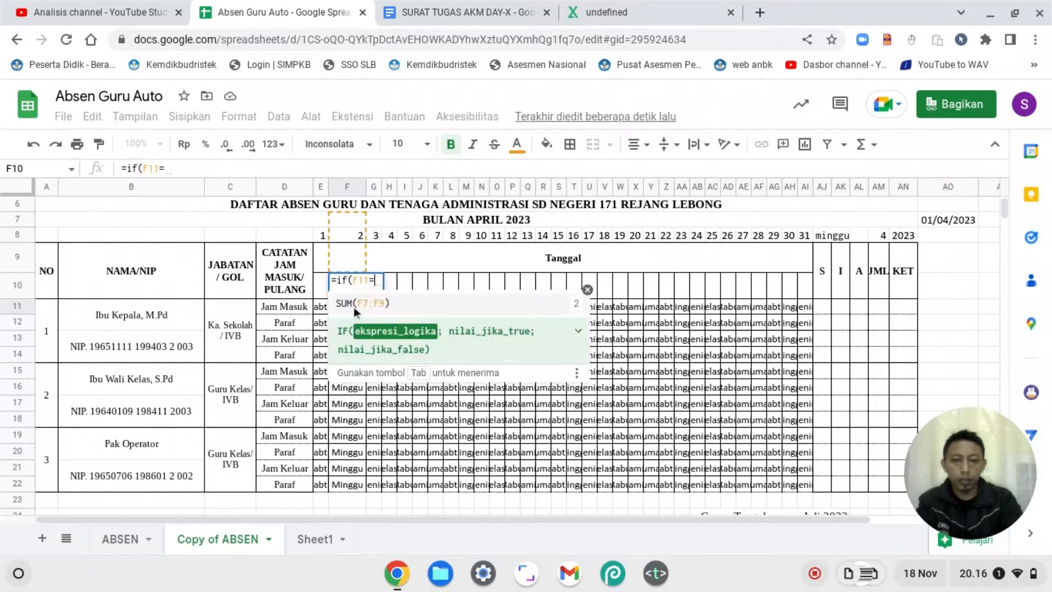
pyautogui.click(822, 235)
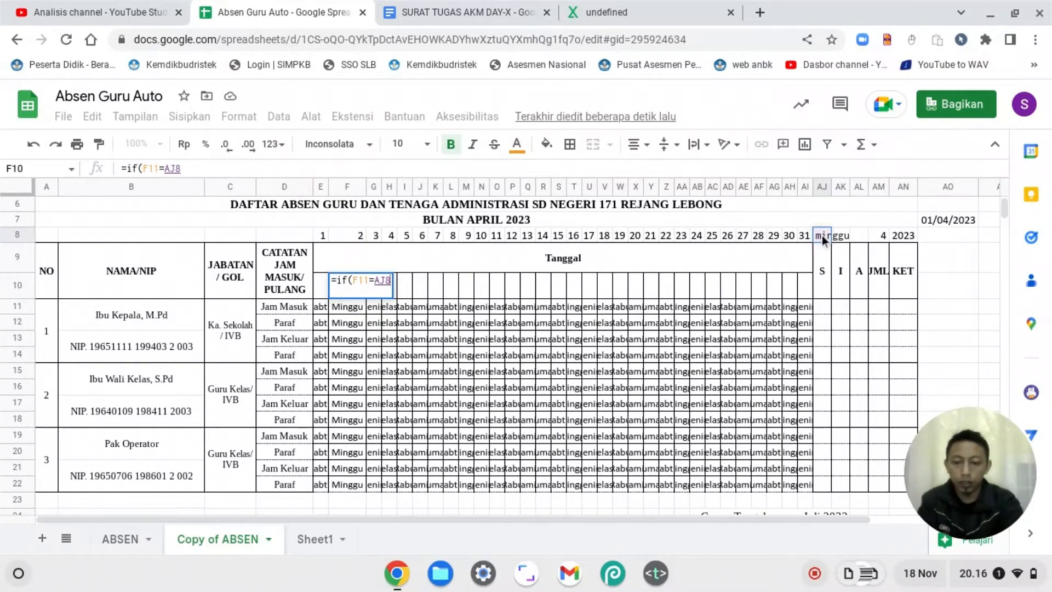
pyautogui.press('F4')
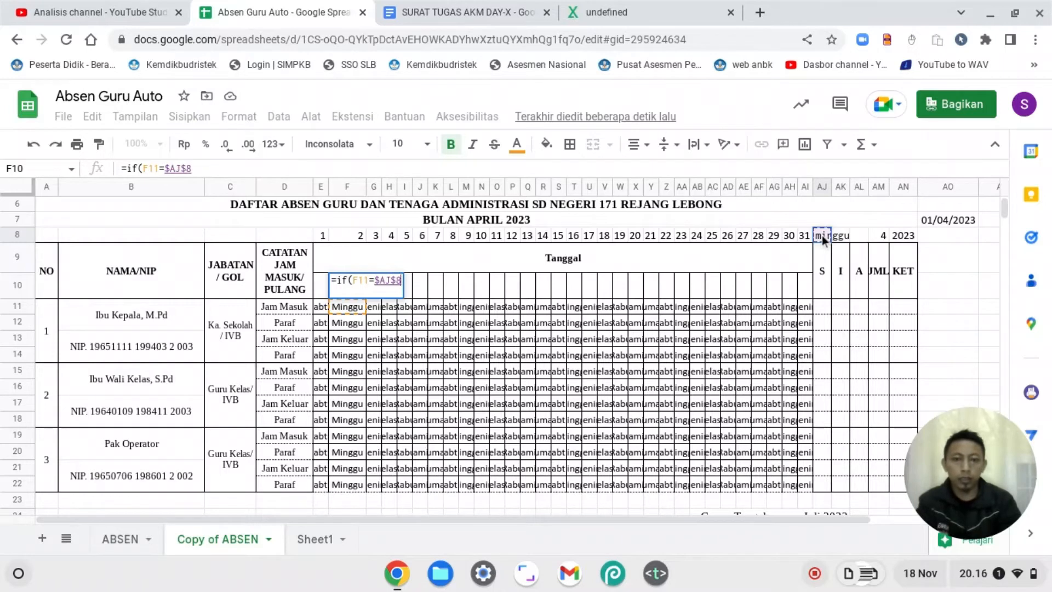
pyautogui.write(';')
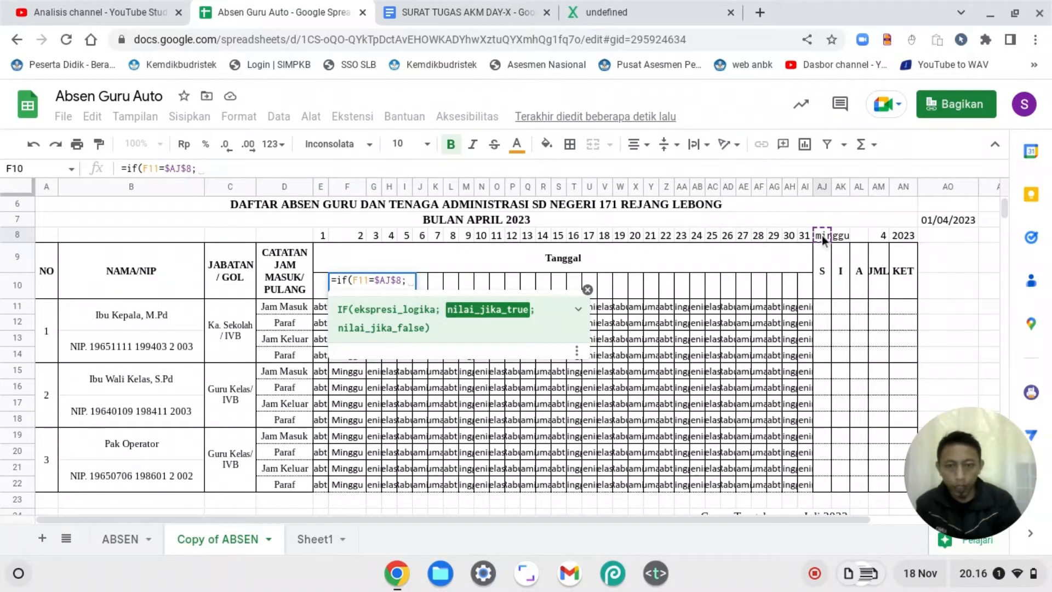
pyautogui.press('Down')
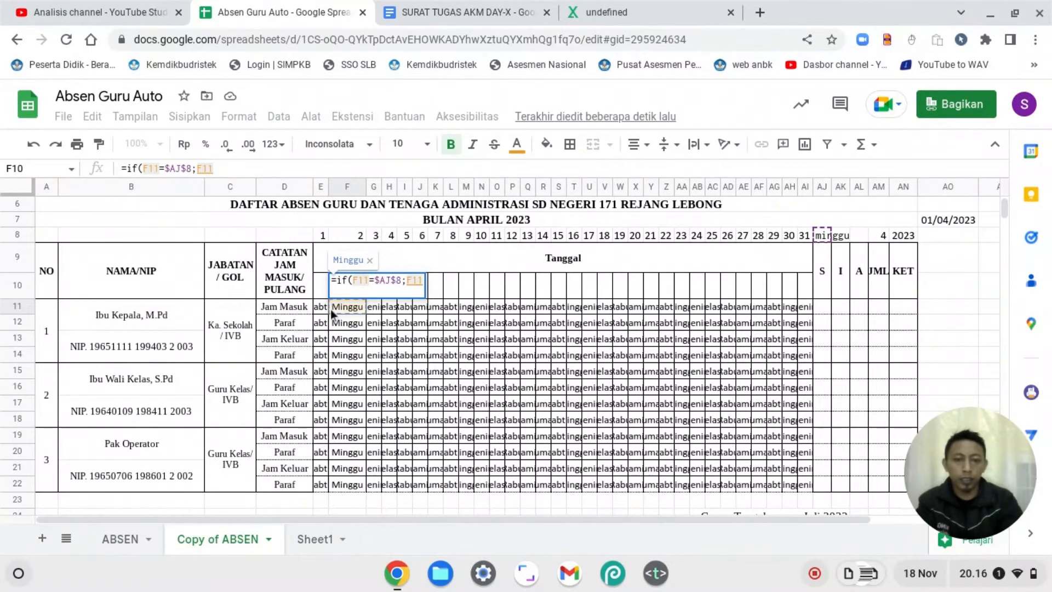
pyautogui.write(';')
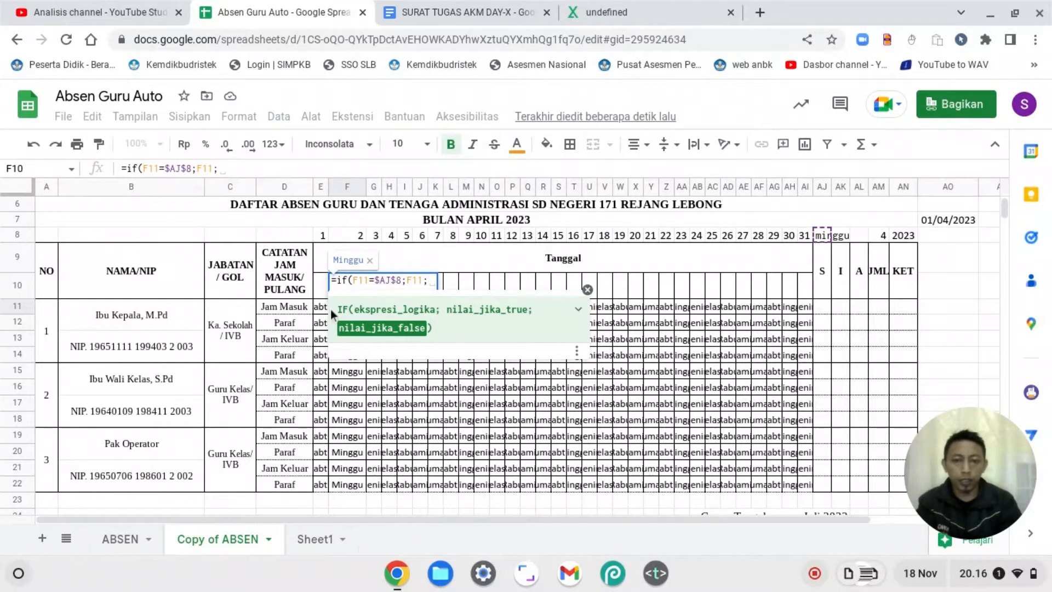
pyautogui.write('F8')
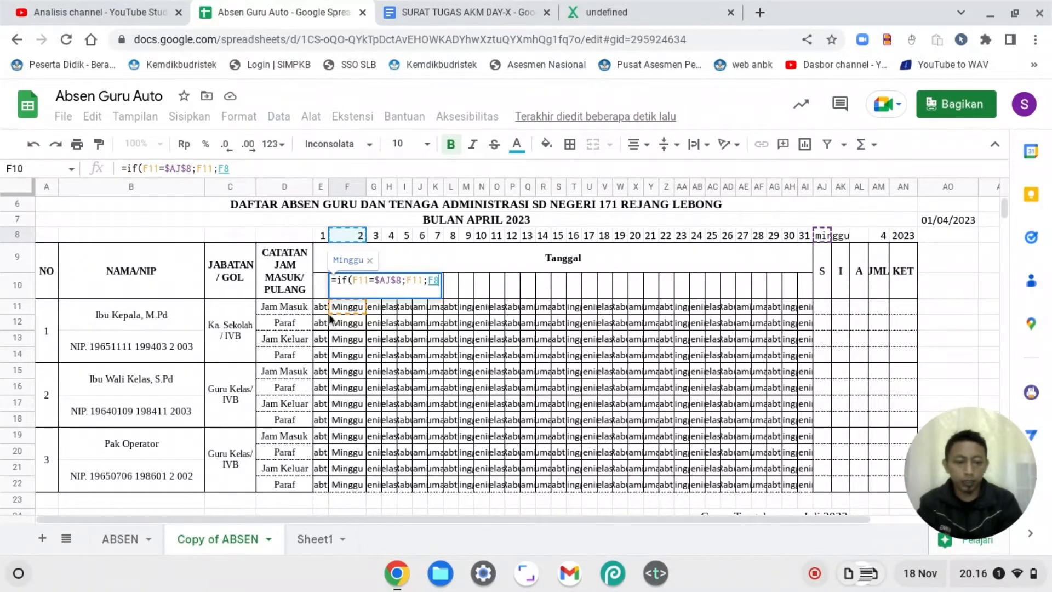
pyautogui.press('Return')
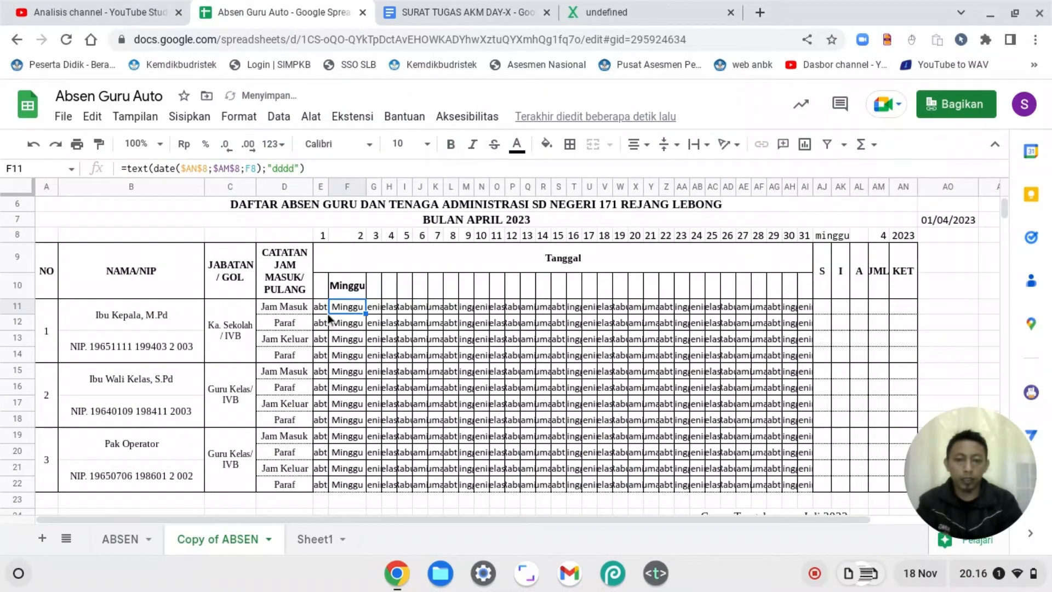
# Step: Remove the bold formatting from F10 and copy its IF formula into E10
pyautogui.click(346, 290)
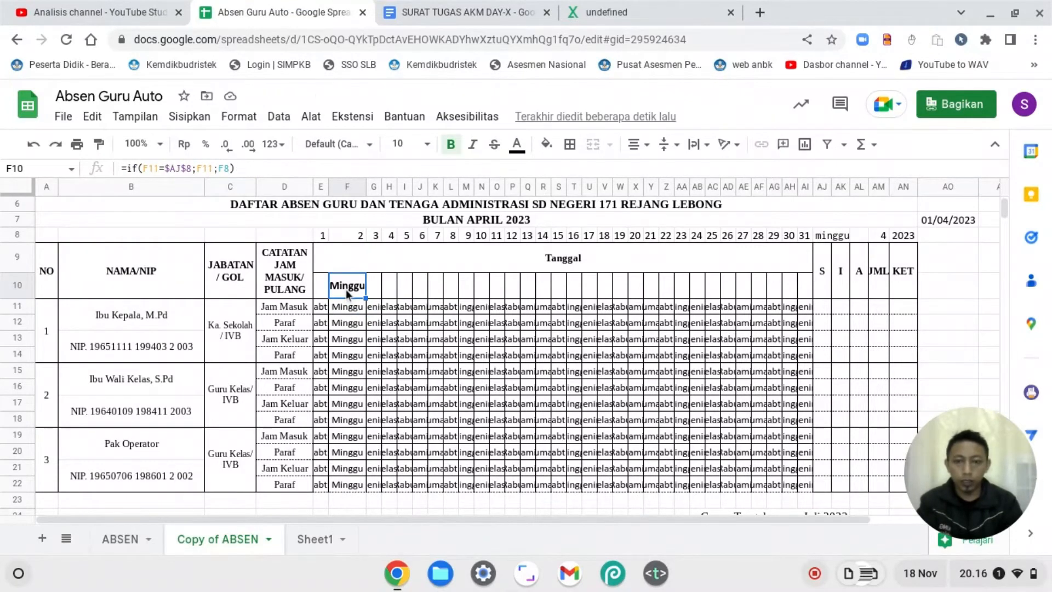
pyautogui.click(450, 145)
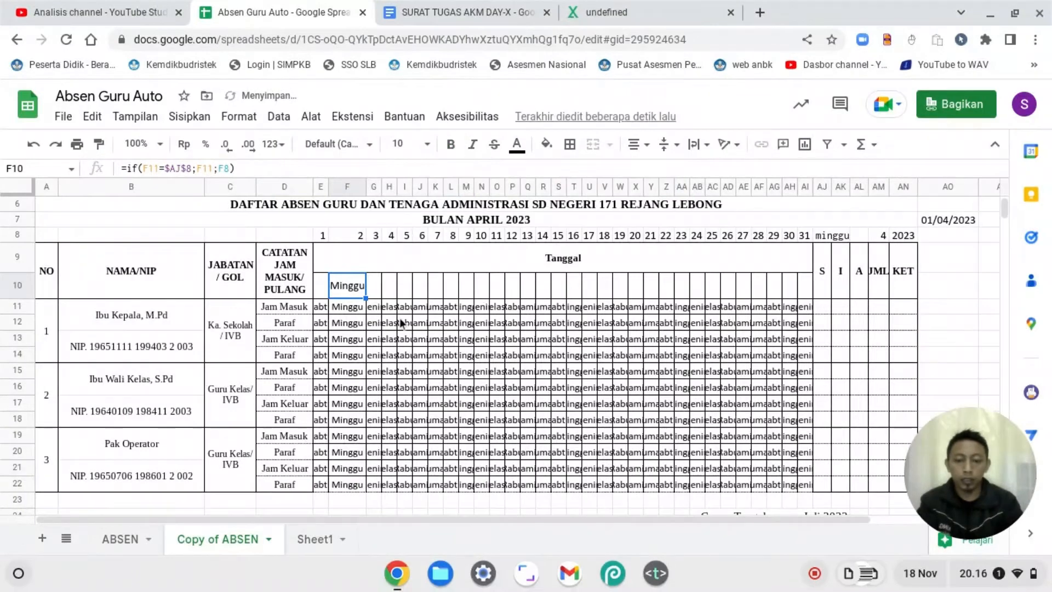
pyautogui.hotkey('ctrl', 'c')
pyautogui.press('Left')
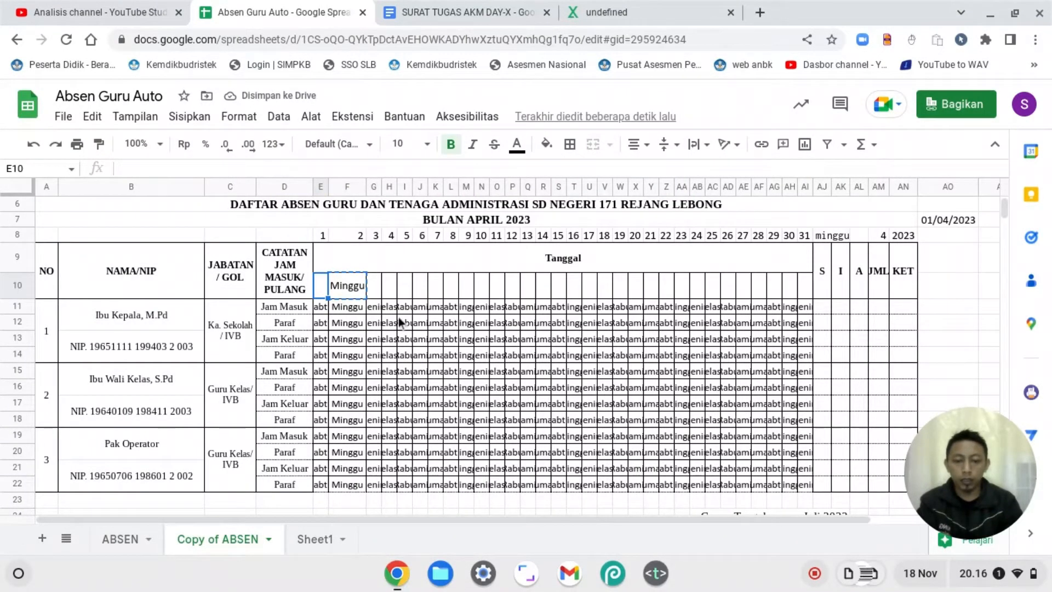
pyautogui.hotkey('ctrl', 'v')
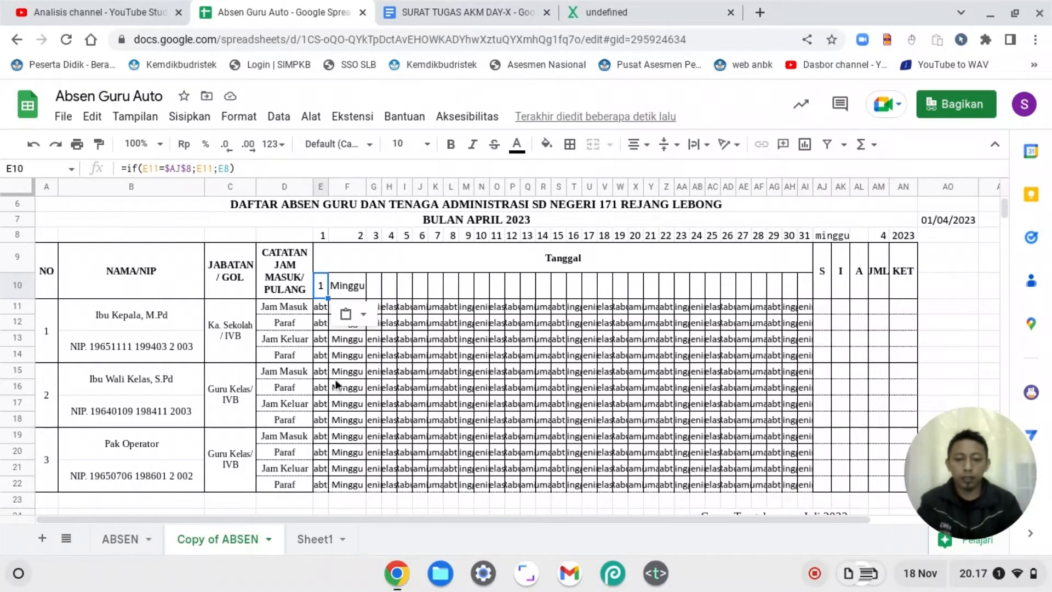
# Step: Paste the Sunday-check IF formula across the remaining date header cells, G10:AI10
pyautogui.press('Right')
pyautogui.press('Right')
pyautogui.hotkey('shift', 'Right')
pyautogui.hotkey('shift', 'Right')
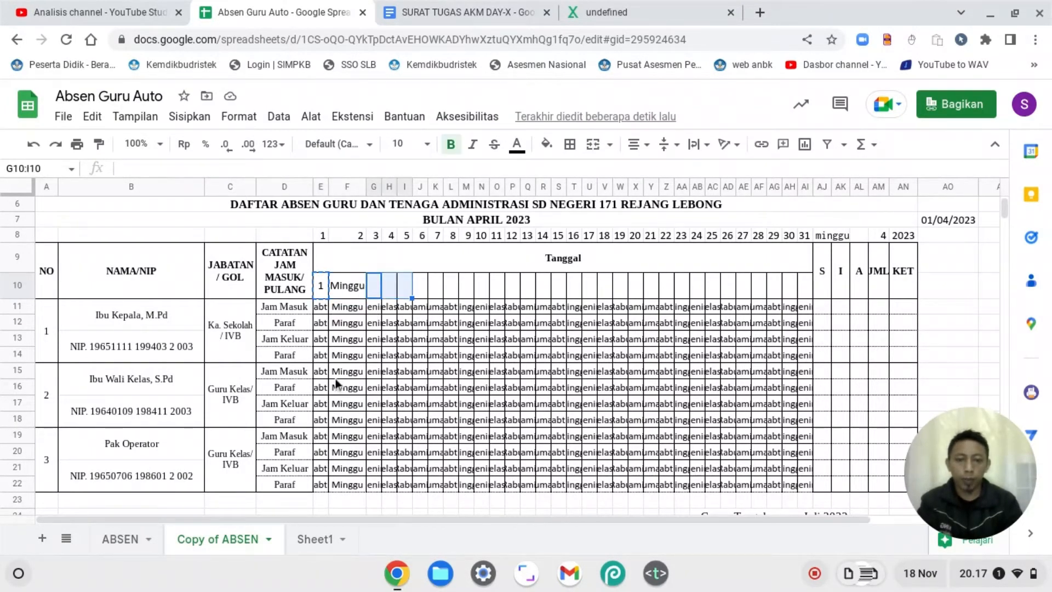
pyautogui.hotkey('shift', 'Right')
pyautogui.hotkey('shift', 'Right')
pyautogui.hotkey('shift', 'Right')
pyautogui.hotkey('shift', 'Right')
pyautogui.hotkey('shift', 'Right')
pyautogui.hotkey('shift', 'Right')
pyautogui.hotkey('shift', 'Right')
pyautogui.hotkey('shift', 'Right')
pyautogui.hotkey('shift', 'Right')
pyautogui.hotkey('shift', 'Right')
pyautogui.hotkey('shift', 'Right')
pyautogui.hotkey('shift', 'Right')
pyautogui.hotkey('shift', 'Right')
pyautogui.hotkey('shift', 'Right')
pyautogui.hotkey('shift', 'Right')
pyautogui.hotkey('shift', 'Right')
pyautogui.hotkey('shift', 'Right')
pyautogui.hotkey('shift', 'Right')
pyautogui.hotkey('shift', 'Right')
pyautogui.hotkey('shift', 'Right')
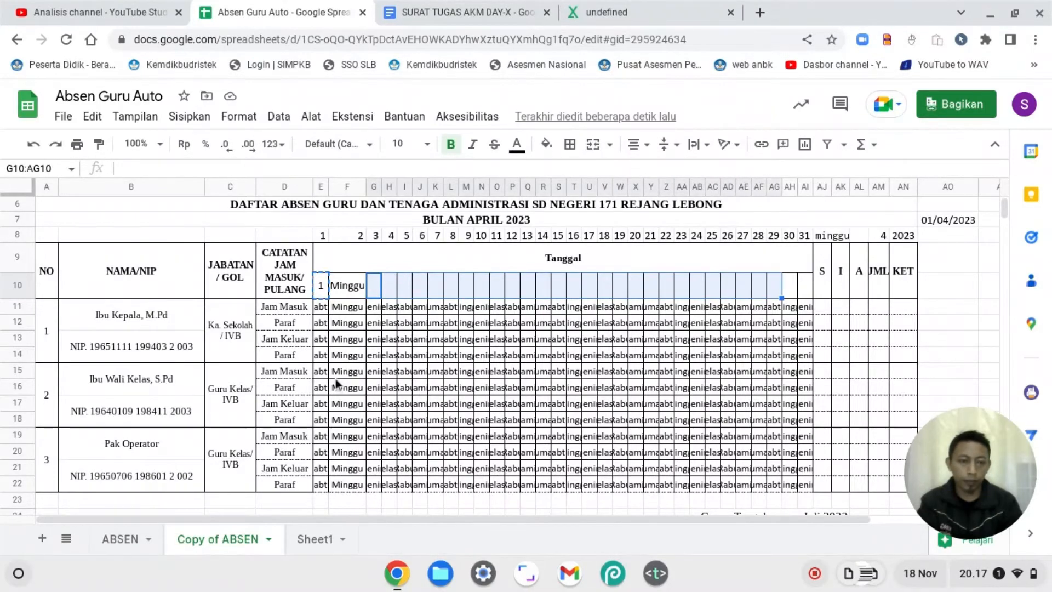
pyautogui.hotkey('shift', 'Right')
pyautogui.hotkey('shift', 'Right')
pyautogui.hotkey('ctrl', 'v')
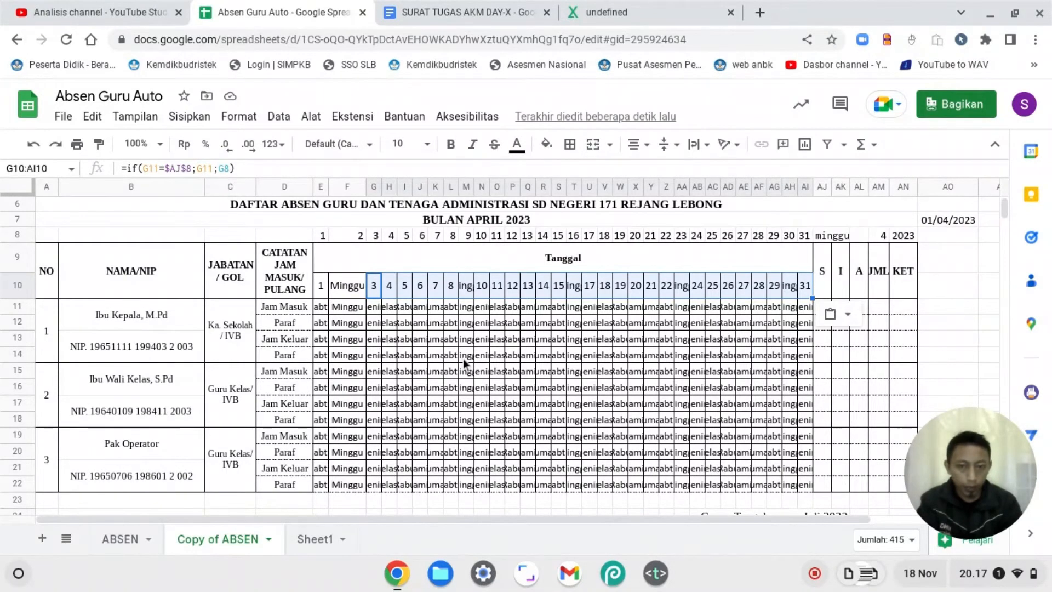
# Step: Set the text color of the day-name cells E11:AI22 to white so they blend into the background
pyautogui.click(448, 291)
pyautogui.click(404, 290)
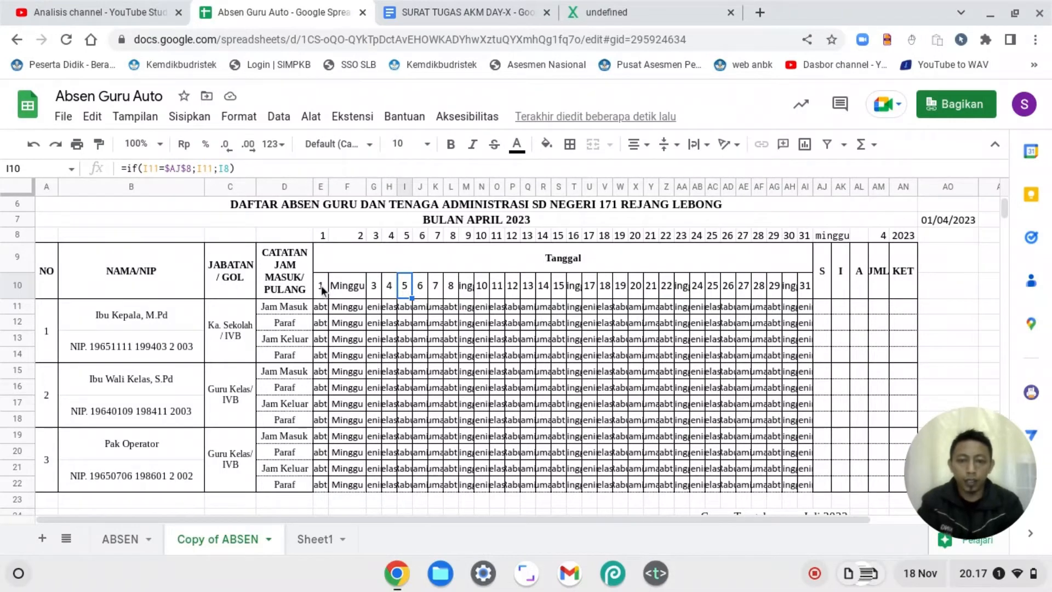
pyautogui.click(321, 306)
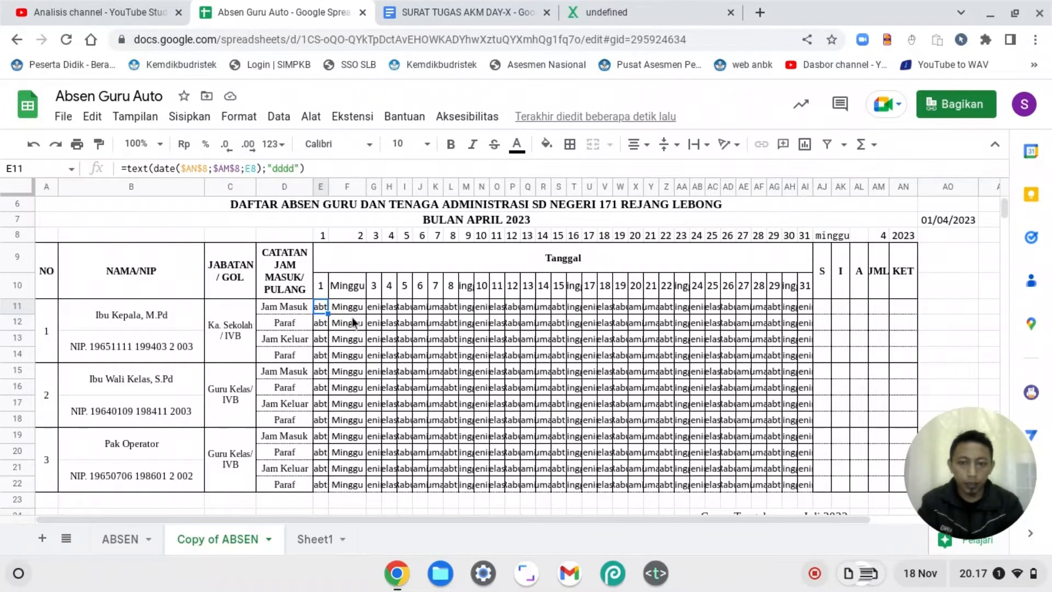
pyautogui.keyDown('shift'); pyautogui.click(809, 485); pyautogui.keyUp('shift')
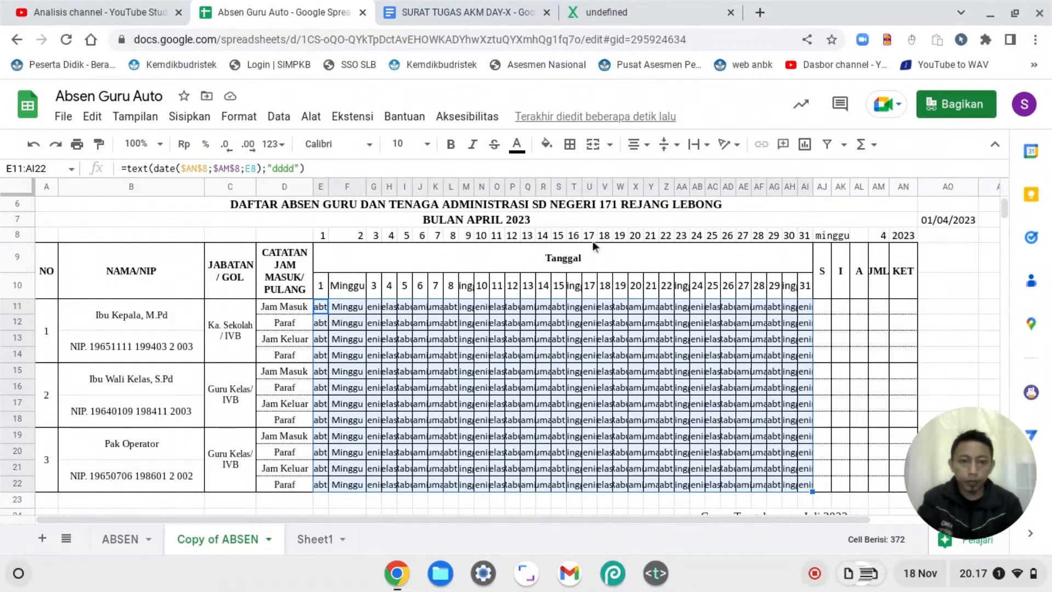
pyautogui.click(517, 149)
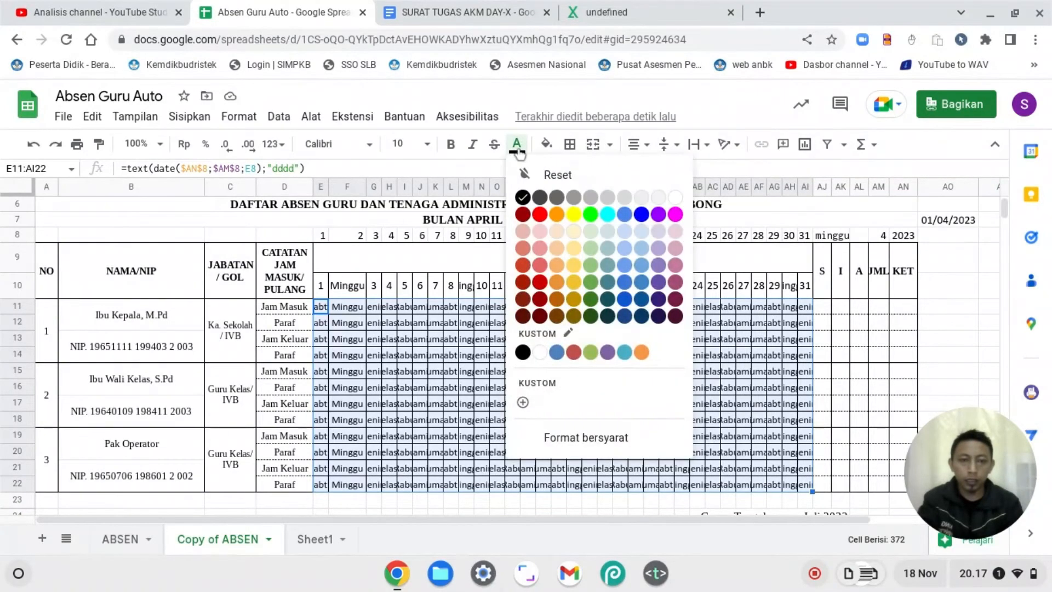
pyautogui.click(675, 197)
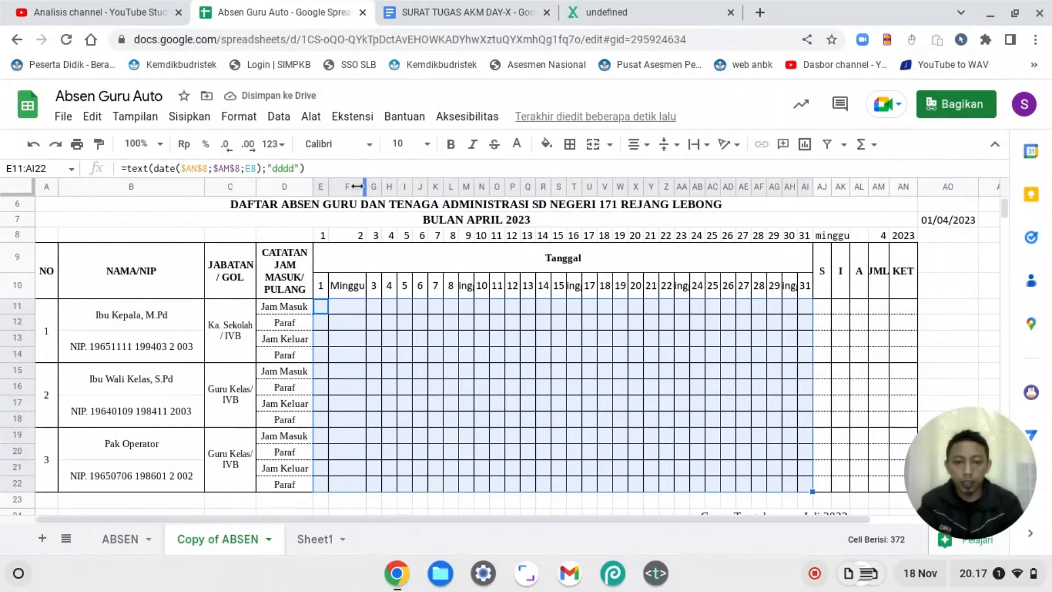
# Step: Narrow column F to match the width of the neighbouring date columns
pyautogui.moveTo(364, 186); pyautogui.dragTo(343, 186)
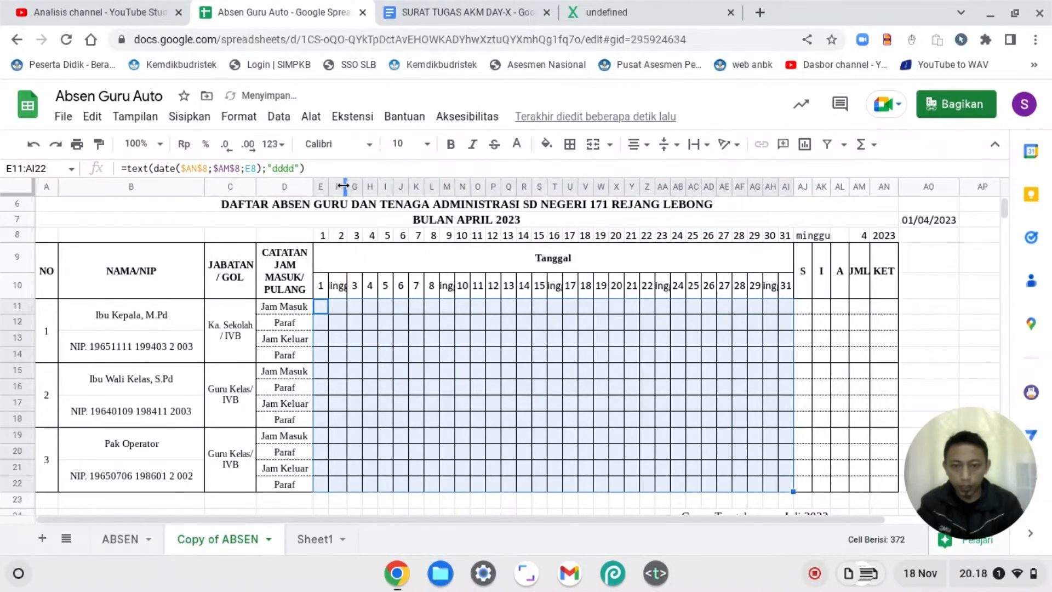
pyautogui.click(390, 348)
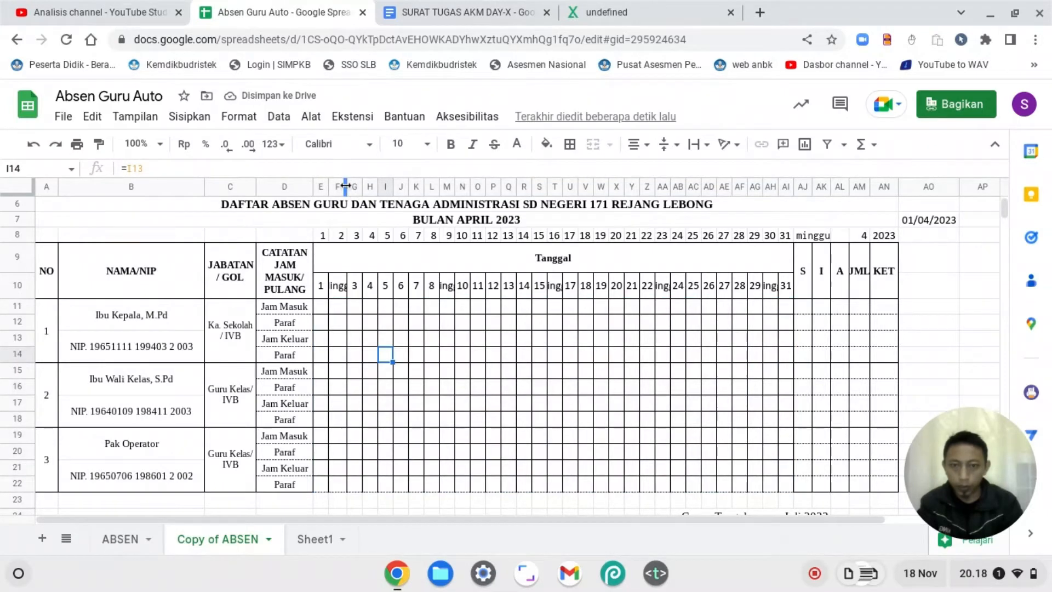
pyautogui.moveTo(344, 186); pyautogui.dragTo(343, 186)
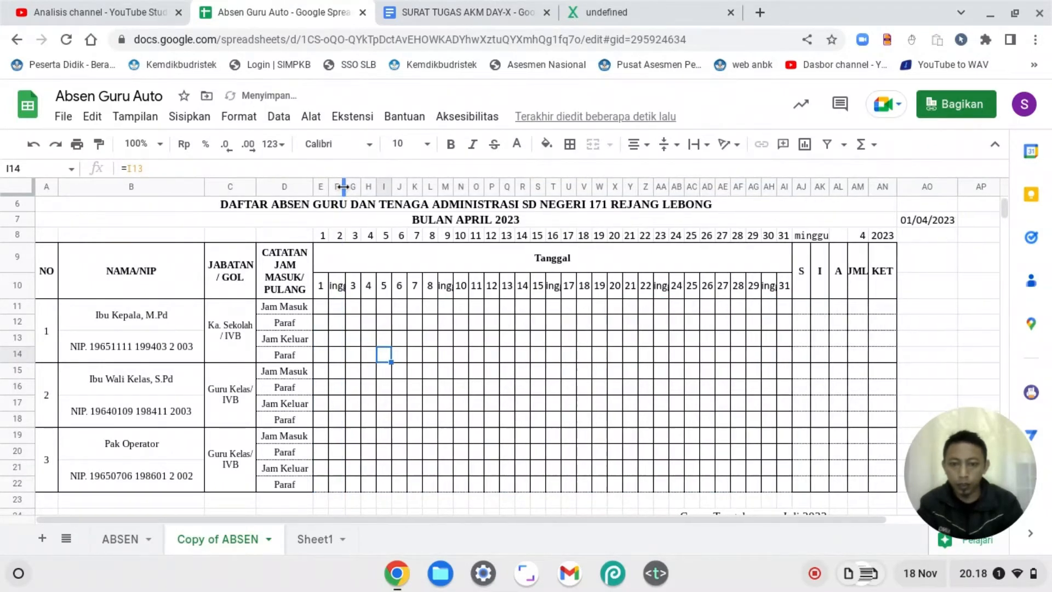
# Step: Select the range E10:AI22, covering the date headers and all attendance cells beneath them
pyautogui.click(320, 286)
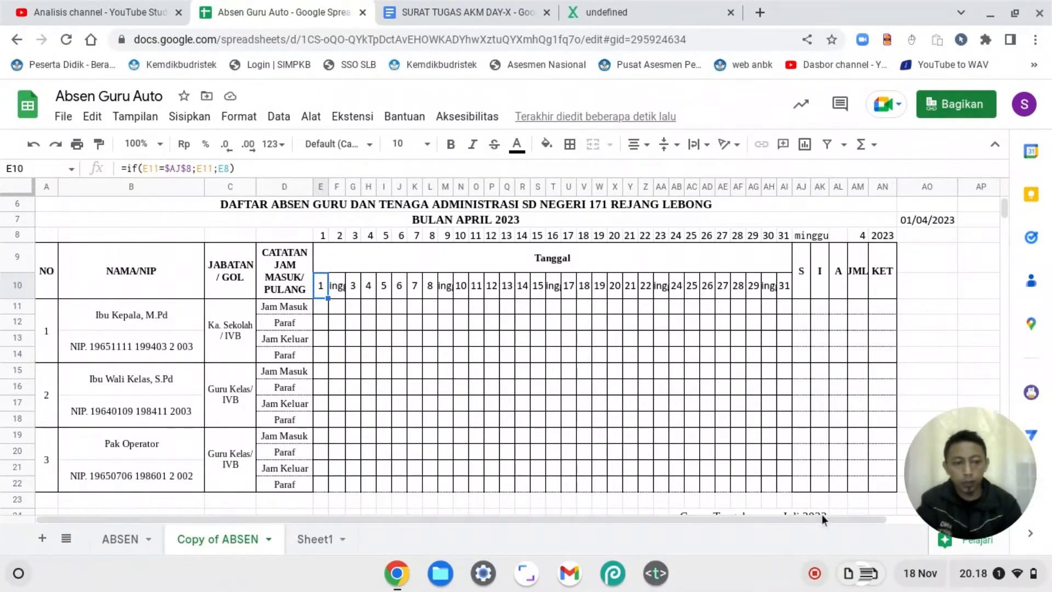
pyautogui.keyDown('shift'); pyautogui.click(784, 483); pyautogui.keyUp('shift')
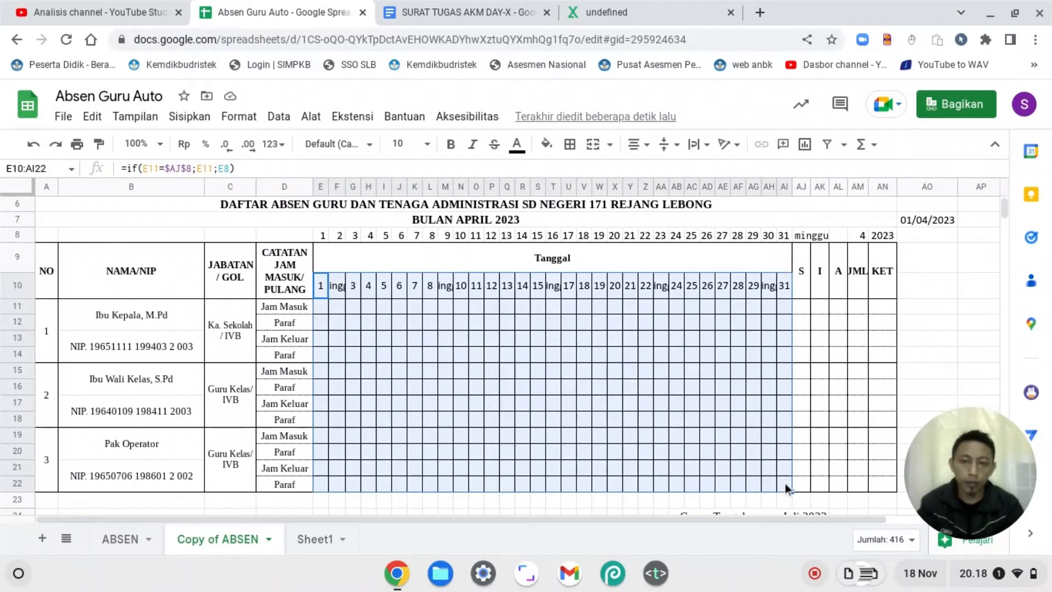
pyautogui.click(239, 118)
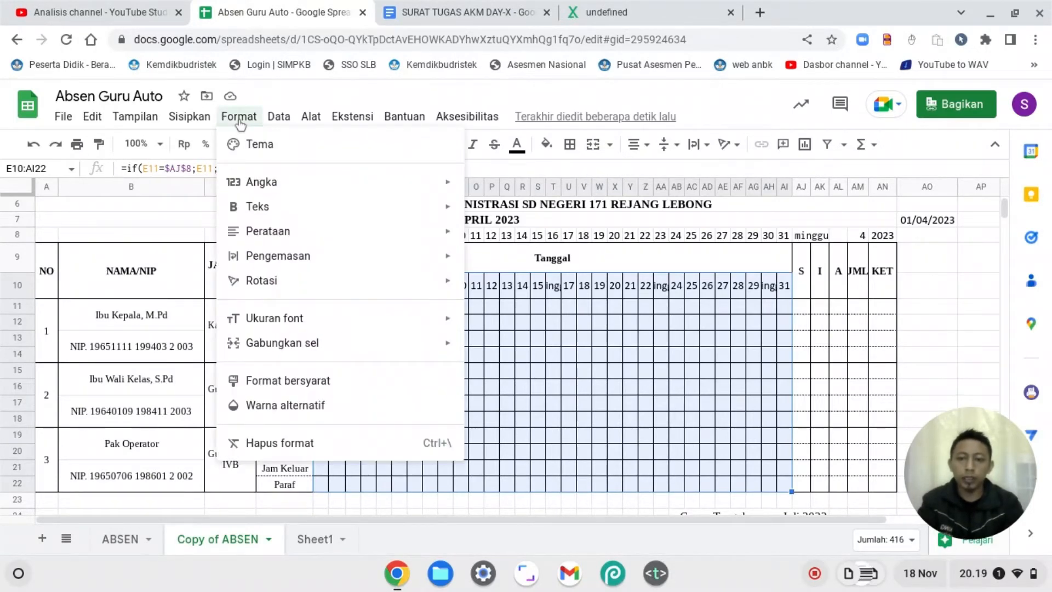
pyautogui.click(246, 121)
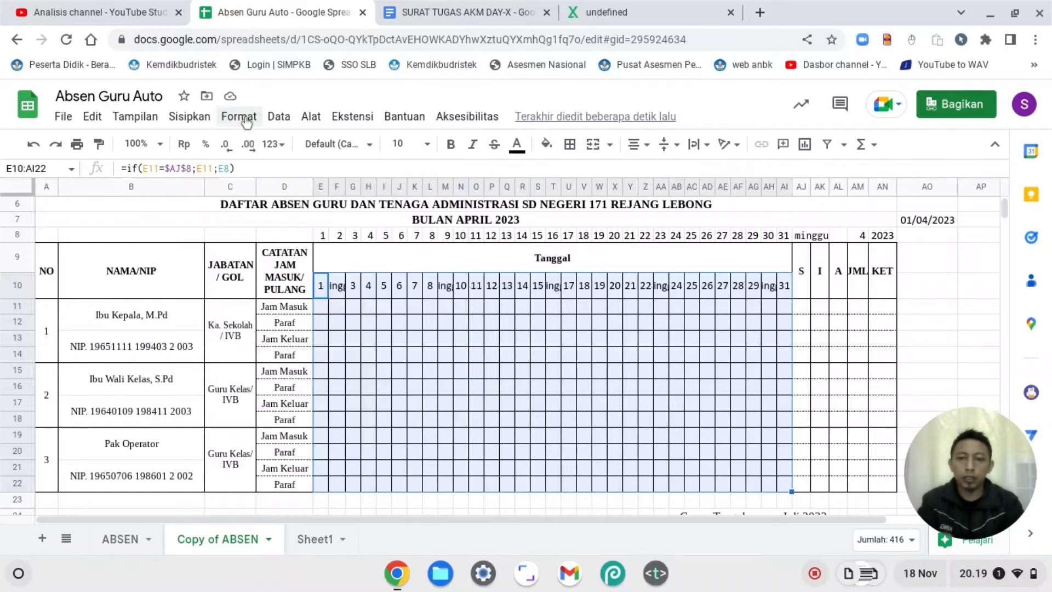
# Step: Check the location in the spreadsheet's general settings, then close them without changing anything
pyautogui.click(63, 117)
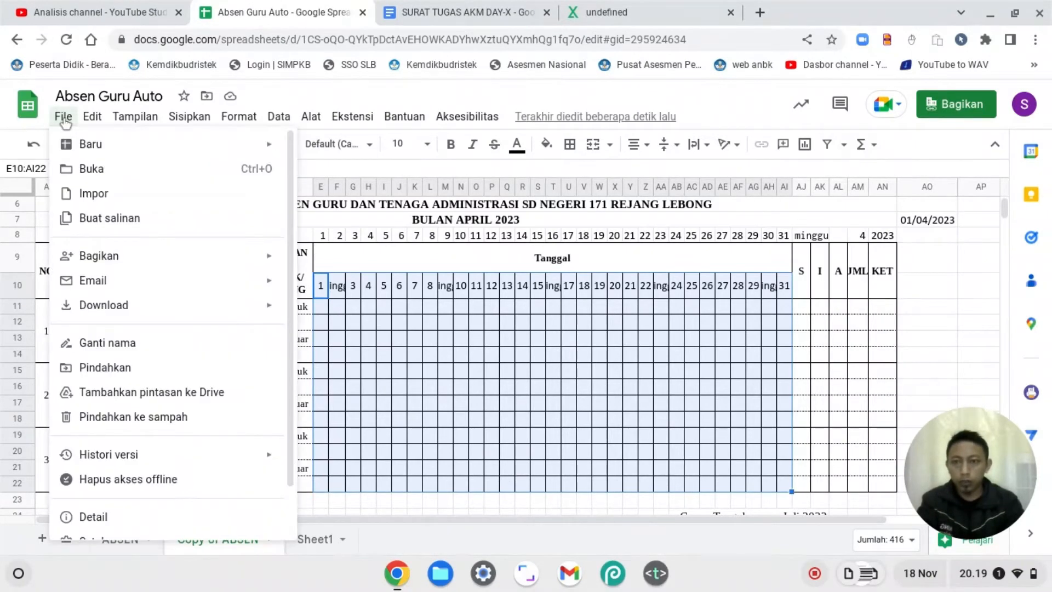
pyautogui.moveTo(107, 305)
pyautogui.scroll(-1, 165, 317)
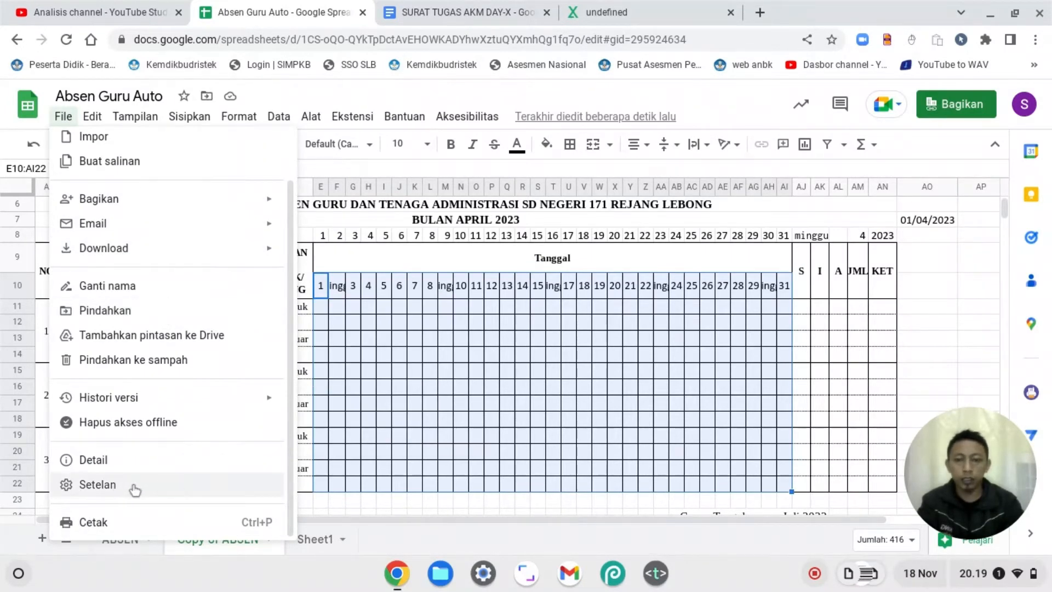
pyautogui.click(105, 487)
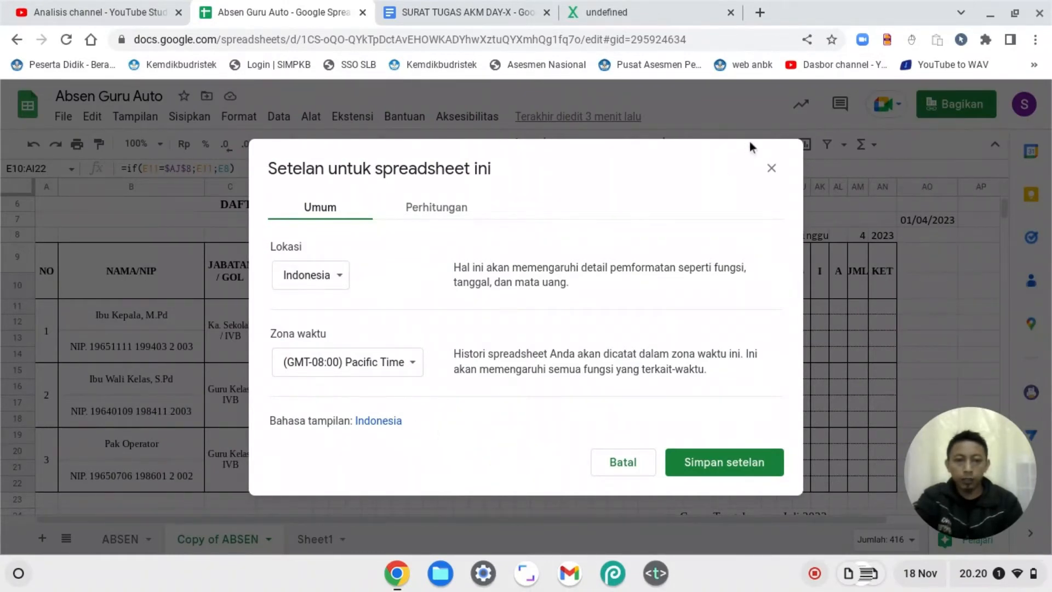
pyautogui.click(772, 168)
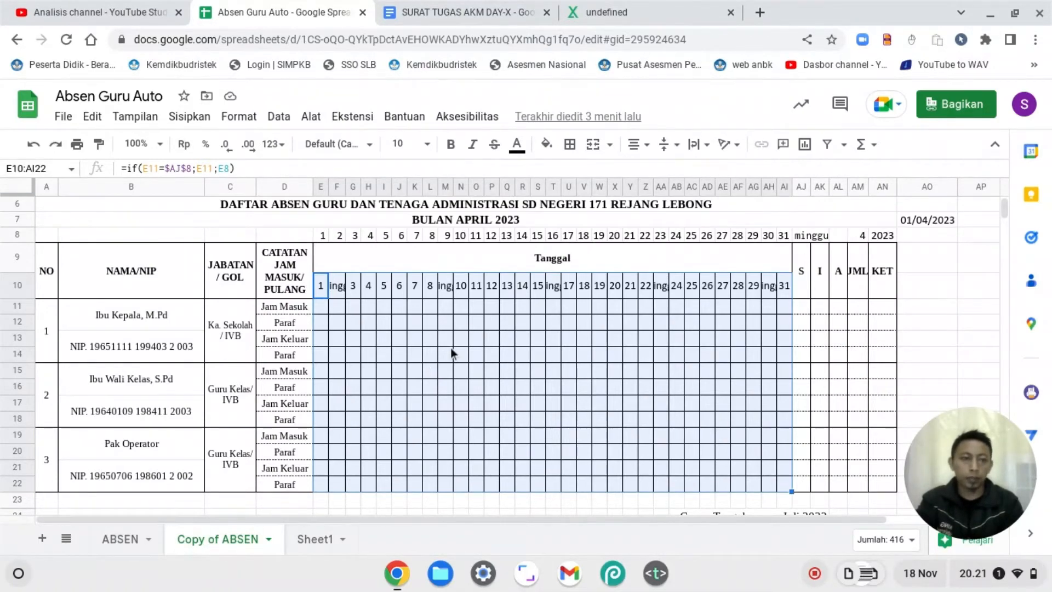
# Step: Start a conditional formatting rule on E10:AI22 with the condition Teks berisi (text contains) "minggu"
pyautogui.click(243, 120)
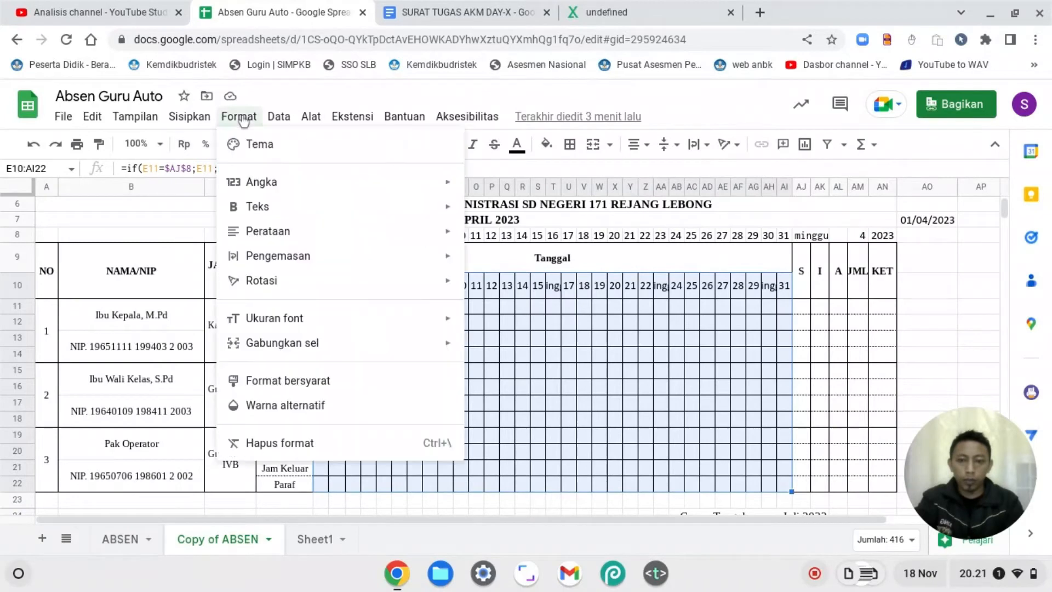
pyautogui.click(301, 386)
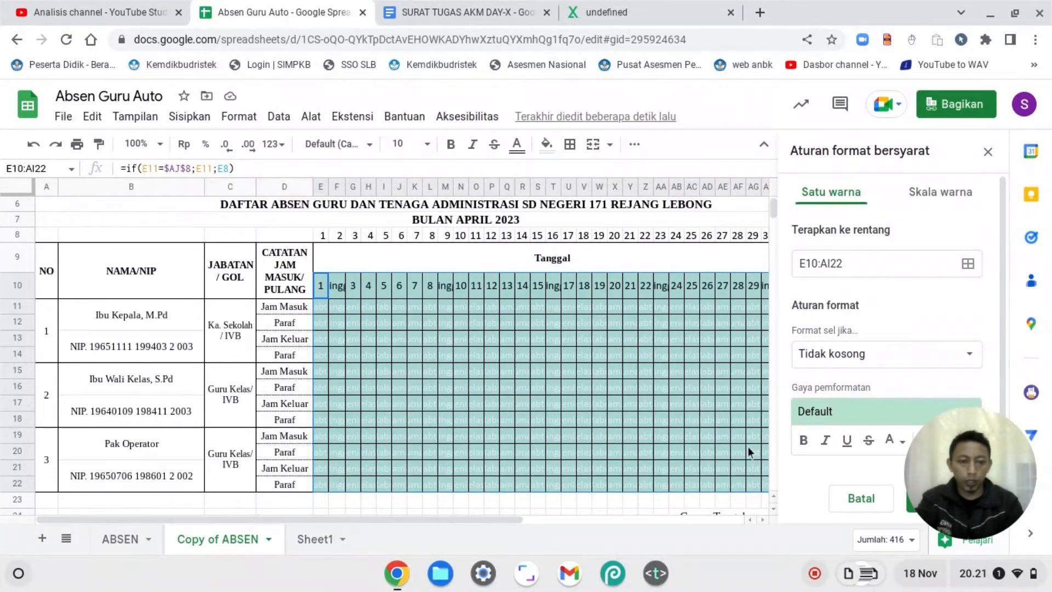
pyautogui.scroll(-1, 904, 304)
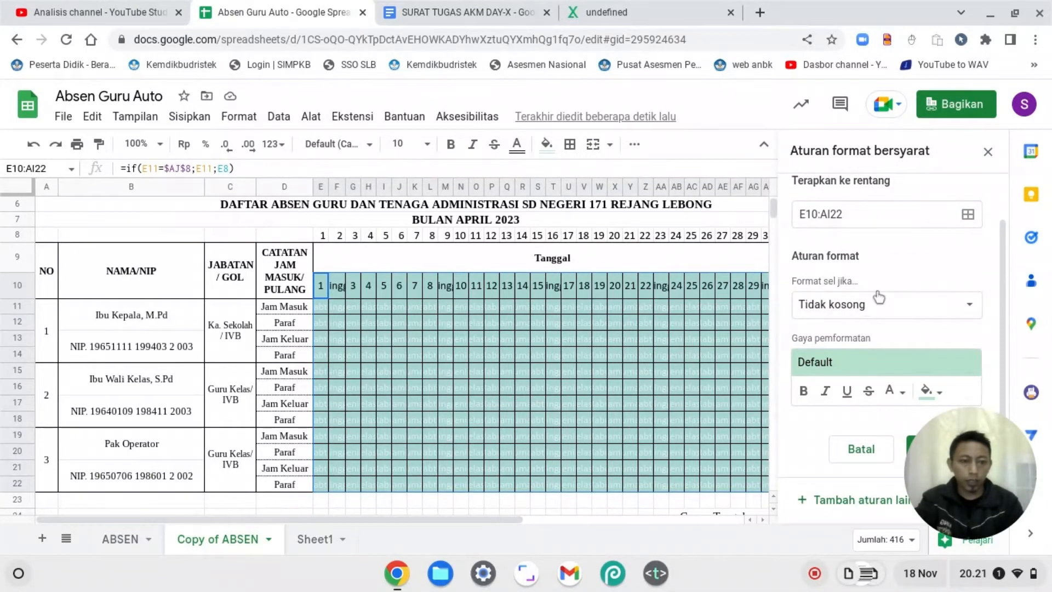
pyautogui.click(893, 312)
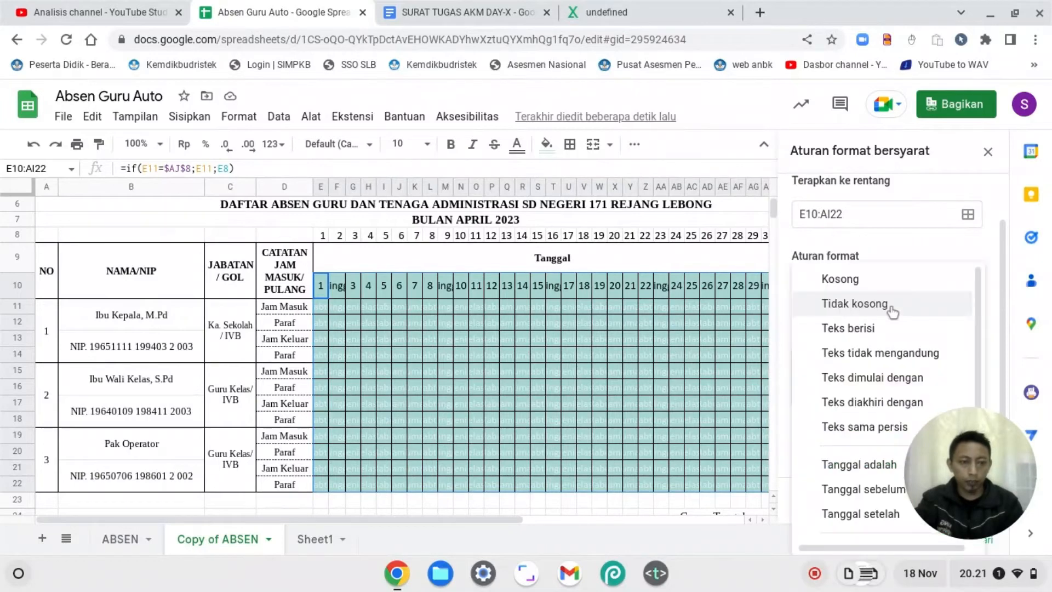
pyautogui.click(859, 328)
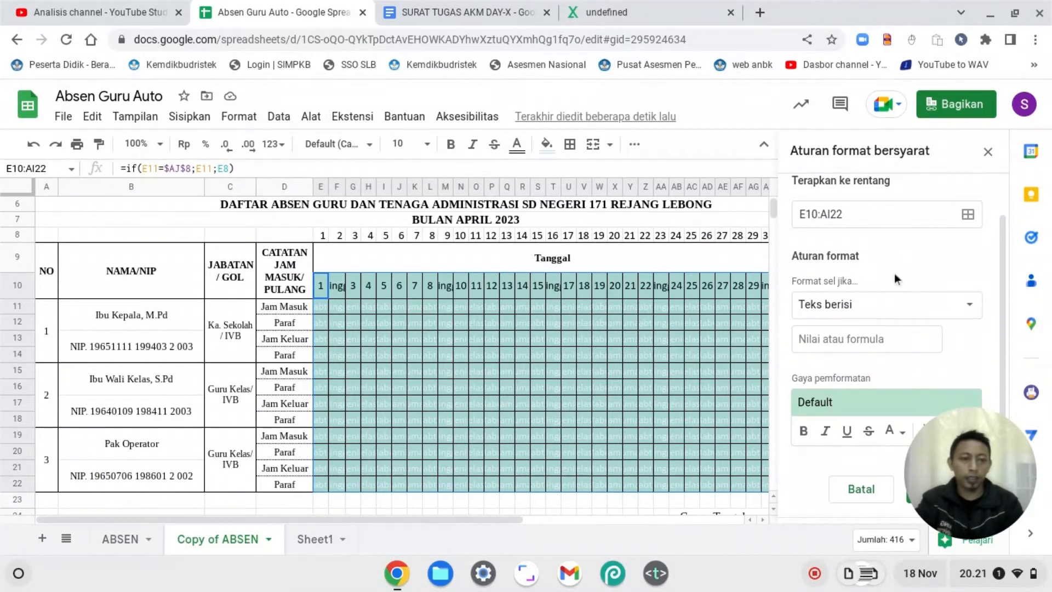
pyautogui.scroll(-1, 895, 272)
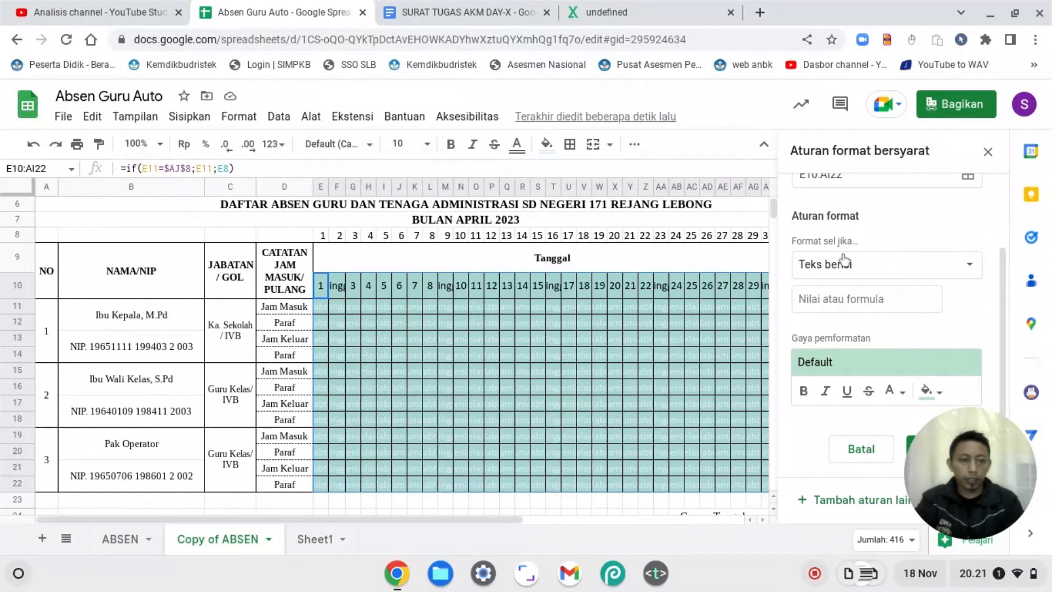
pyautogui.click(846, 302)
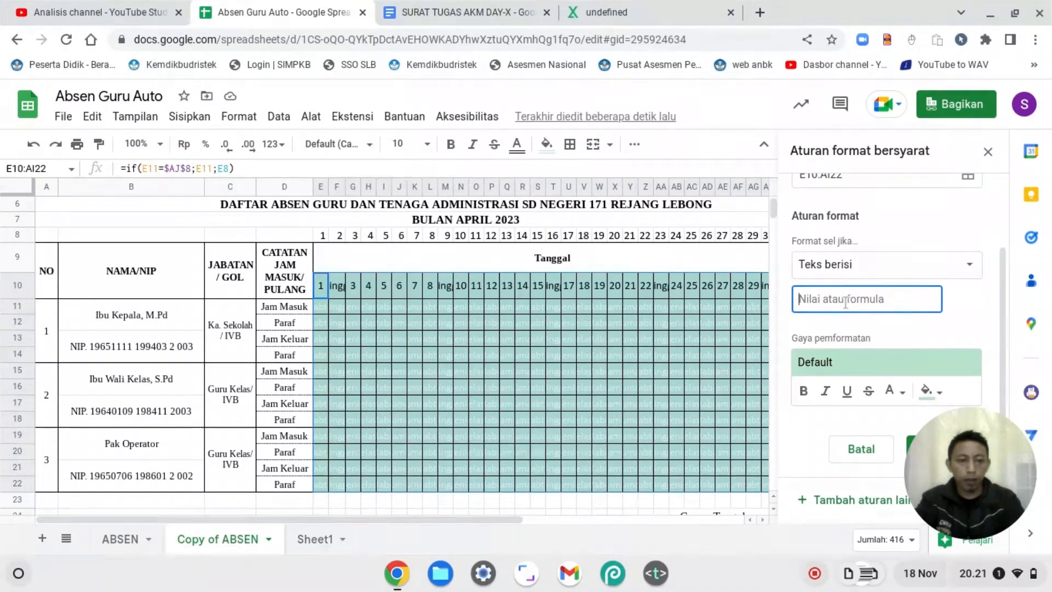
pyautogui.write('minggu')
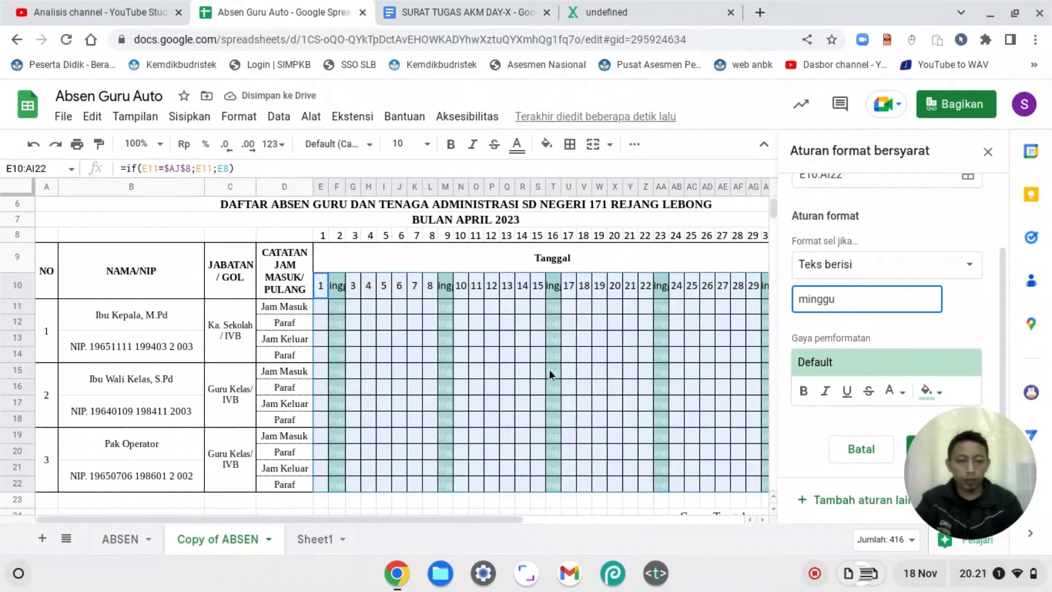
# Step: Give the "minggu" rule a red fill and red text, then save it and close the conditional formatting rules
pyautogui.click(939, 392)
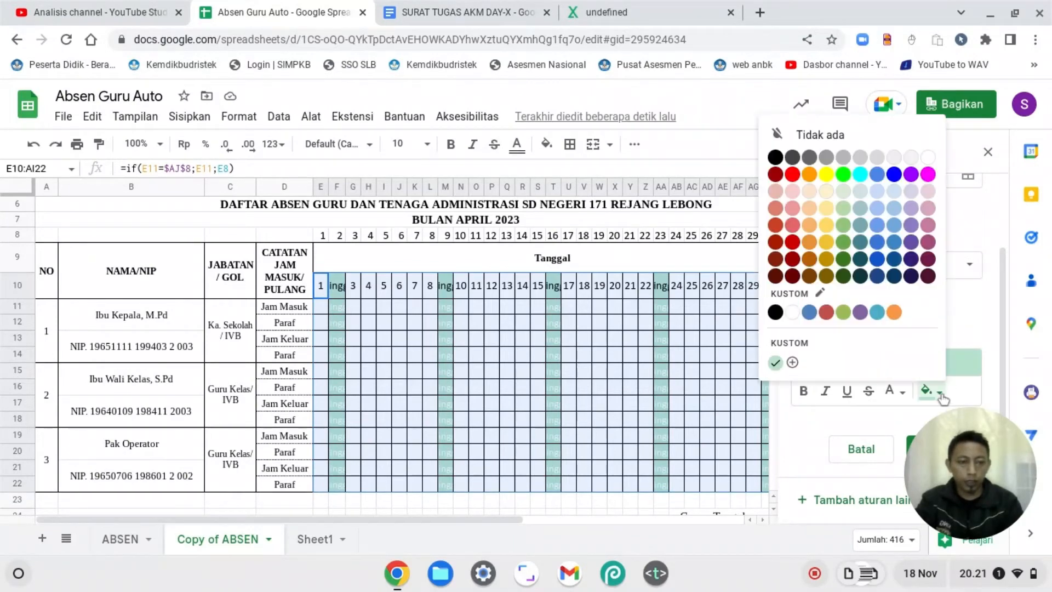
pyautogui.click(793, 175)
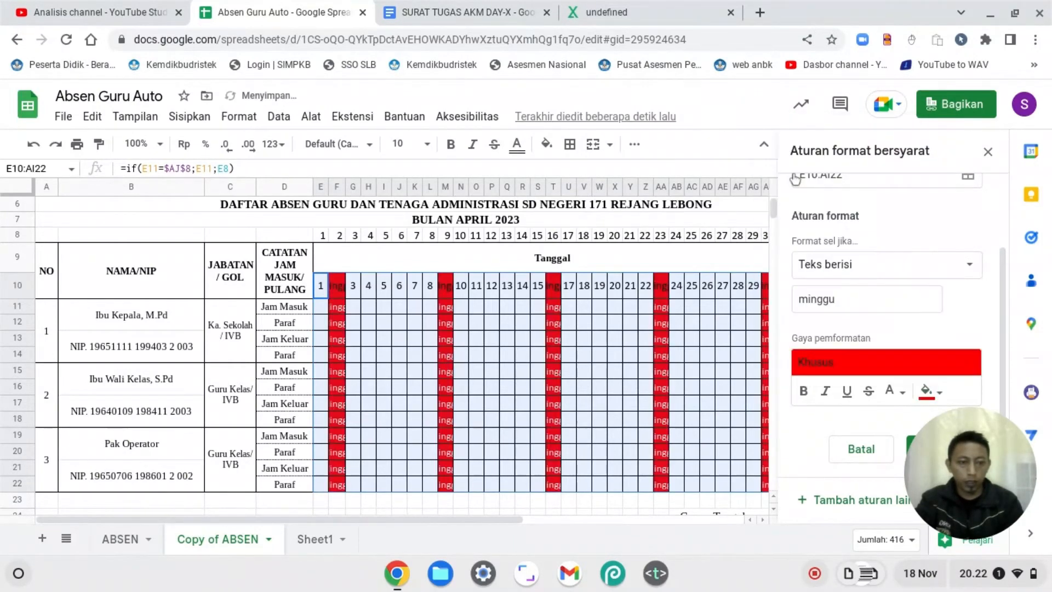
pyautogui.click(897, 391)
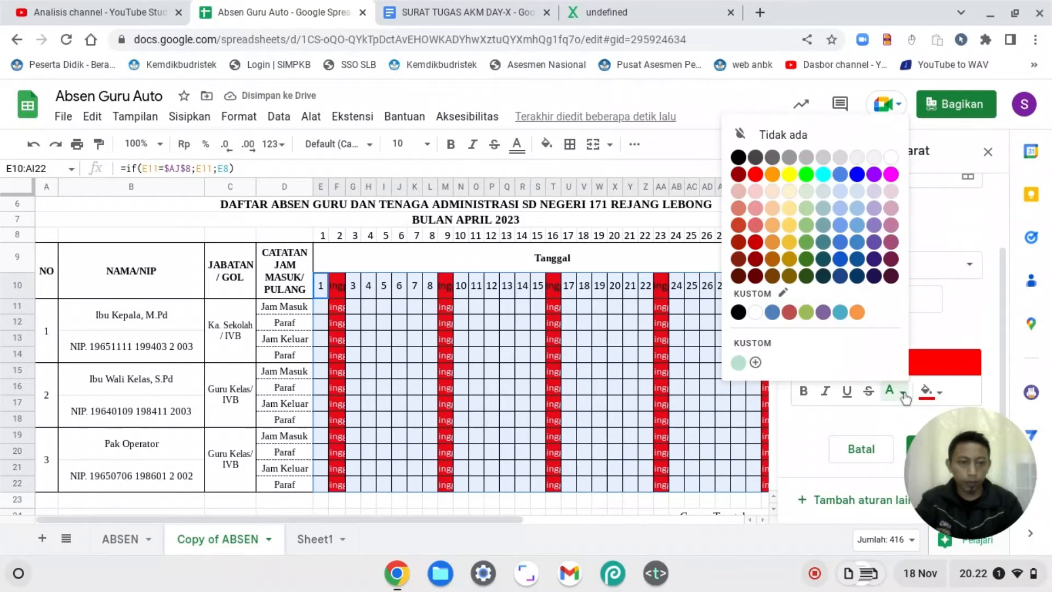
pyautogui.click(755, 176)
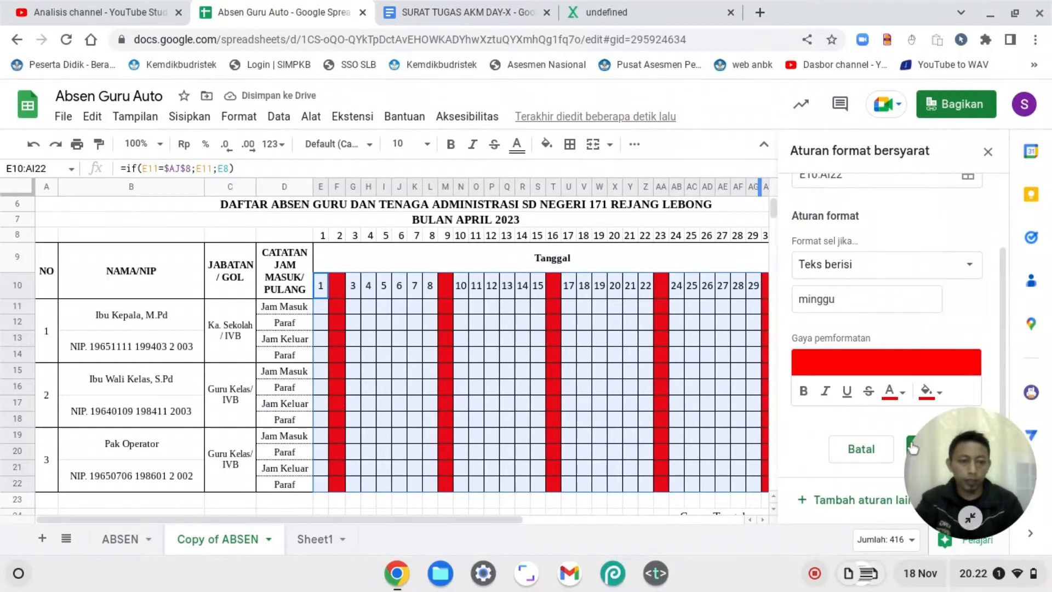
pyautogui.click(910, 442)
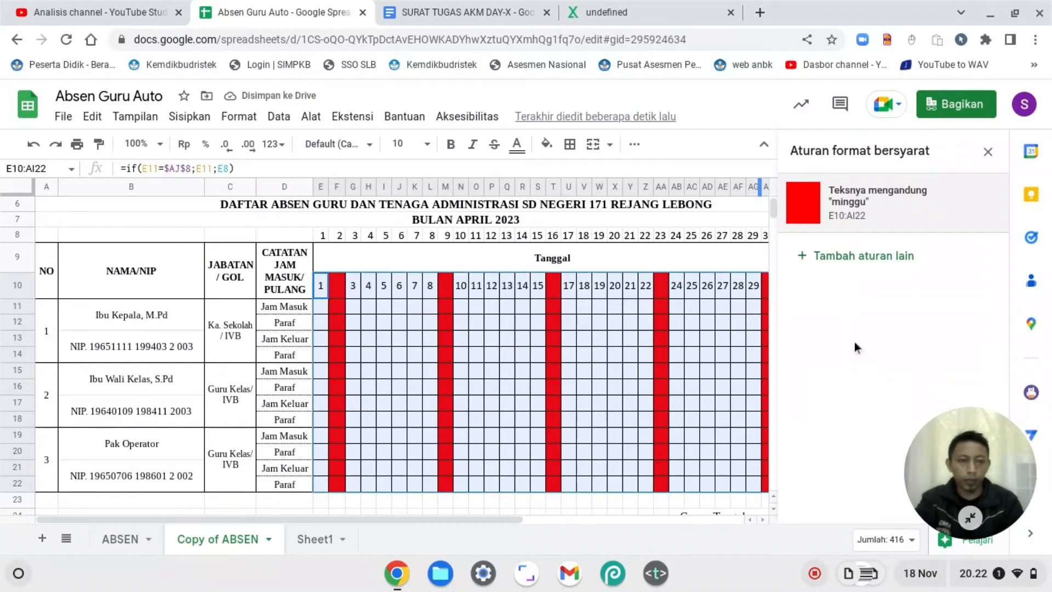
pyautogui.click(988, 155)
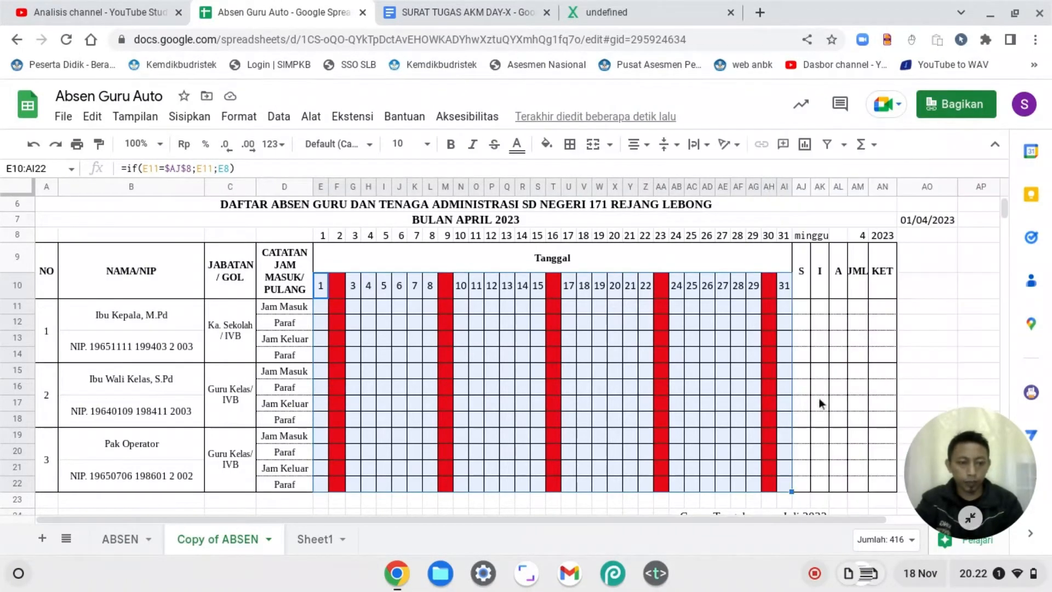
# Step: Set the year in AN8 to 2022 to test the Sunday highlighting
pyautogui.scroll(1, 830, 350)
pyautogui.scroll(1, 830, 355)
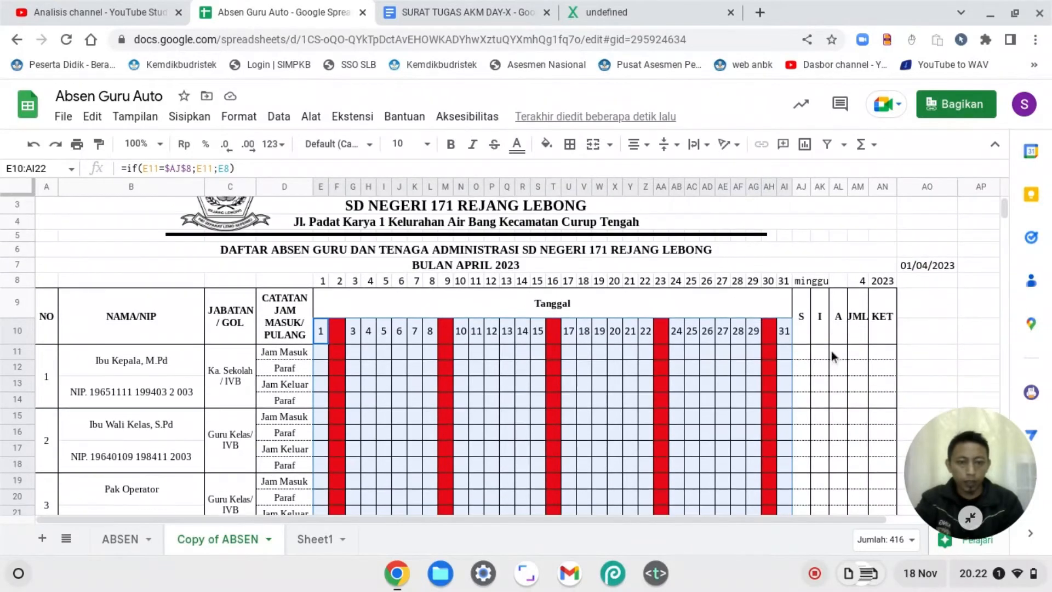
pyautogui.click(619, 367)
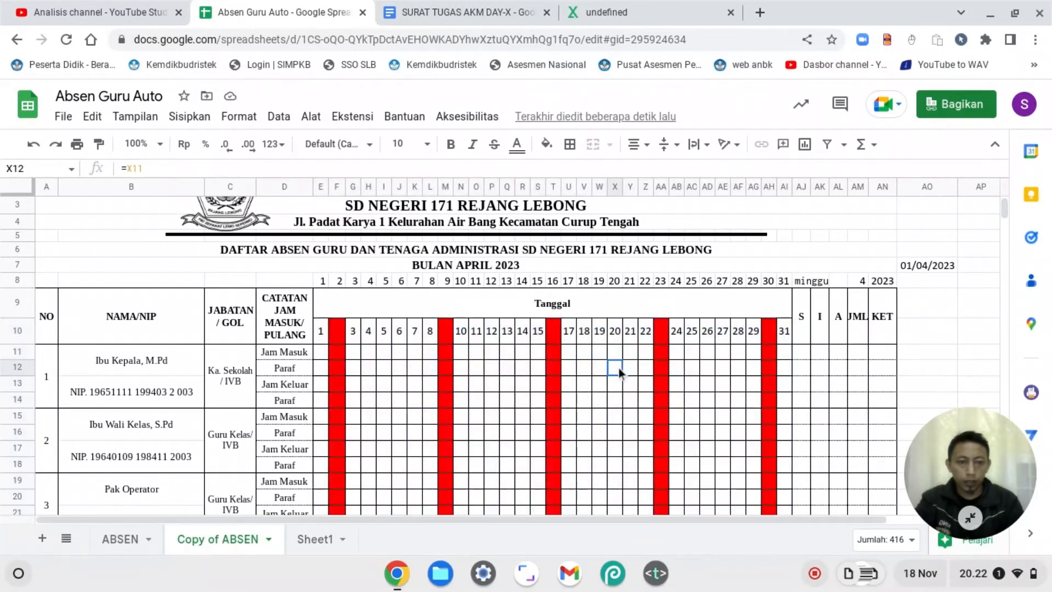
pyautogui.click(862, 284)
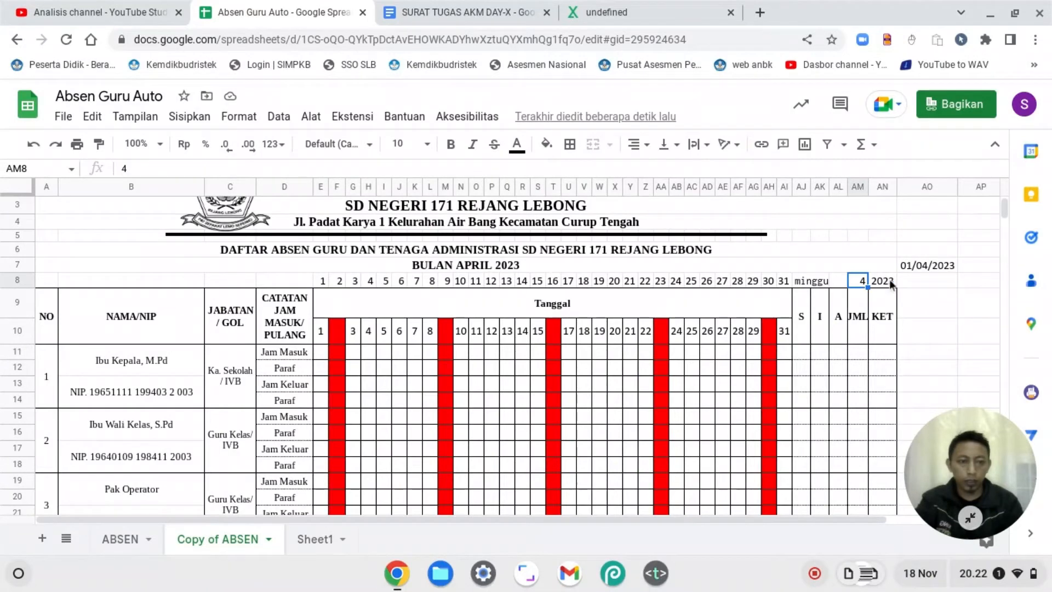
pyautogui.click(889, 279)
pyautogui.write('2022')
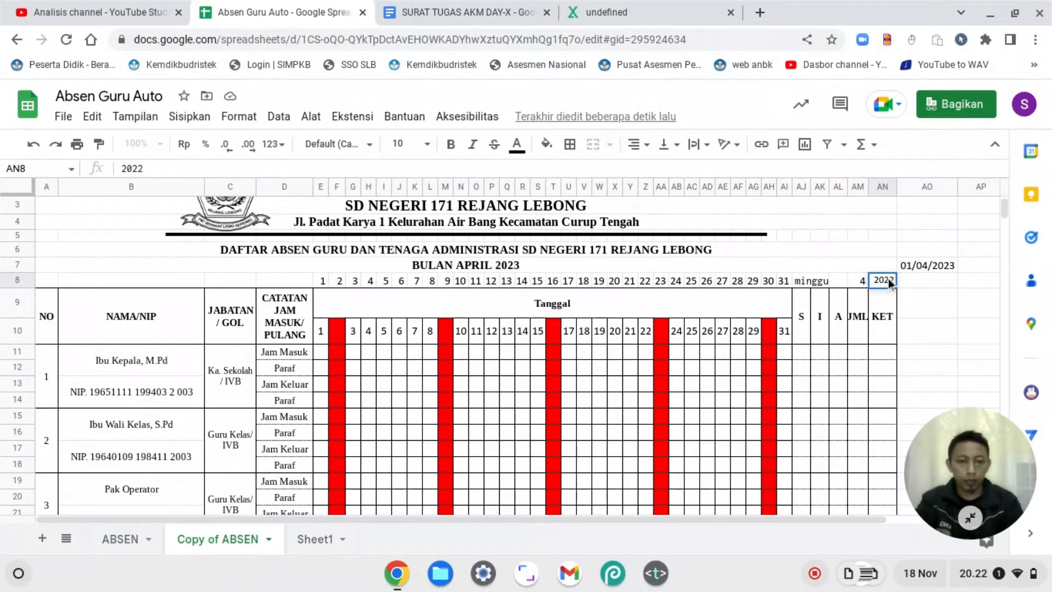
pyautogui.press('Left')
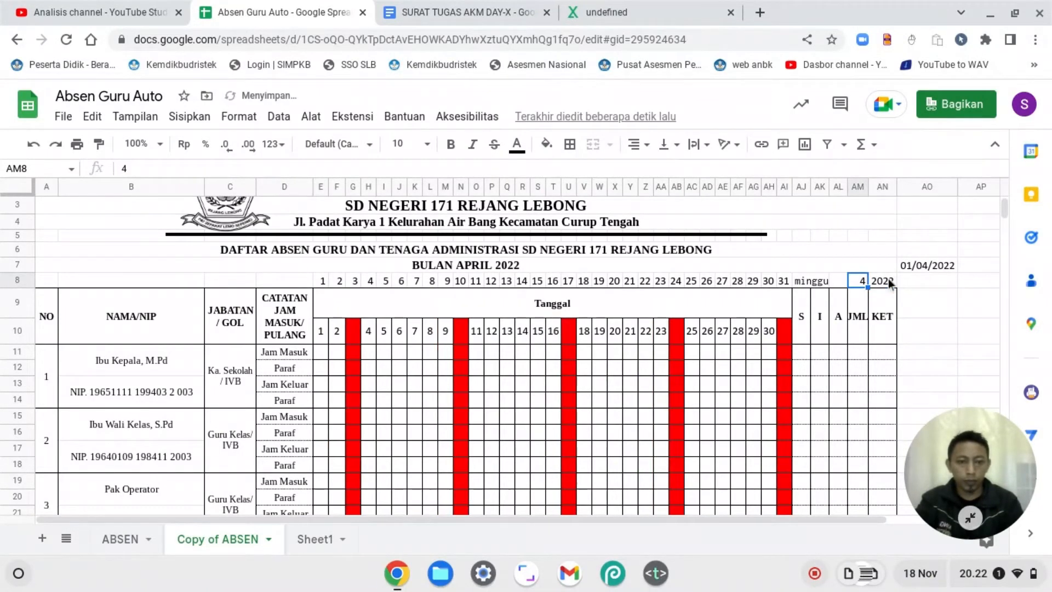
# Step: Set the month in AM8 to 2 to test the Sunday highlighting and the month title
pyautogui.write('2')
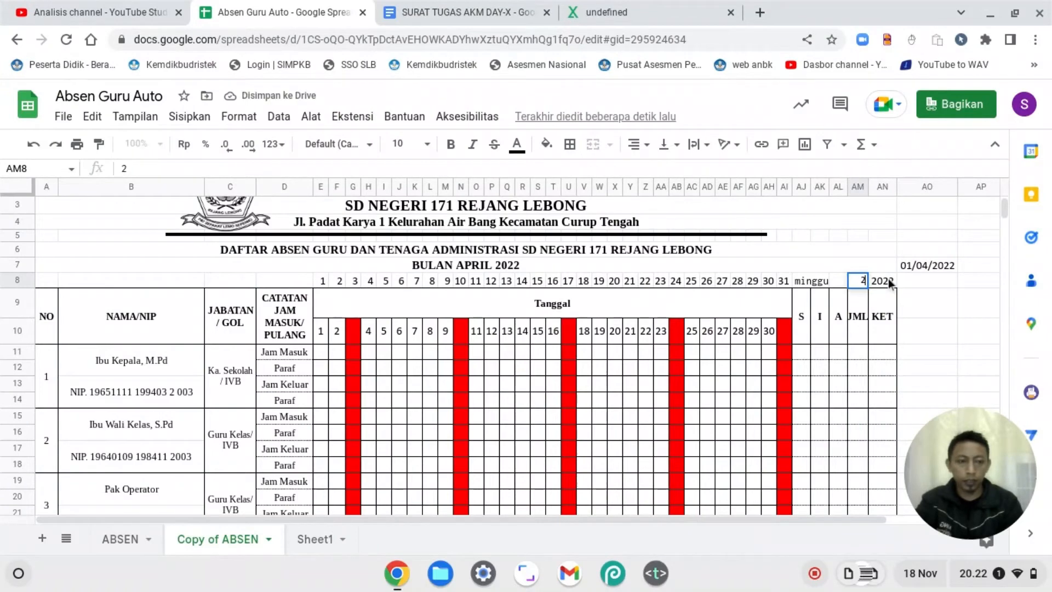
pyautogui.press('Left')
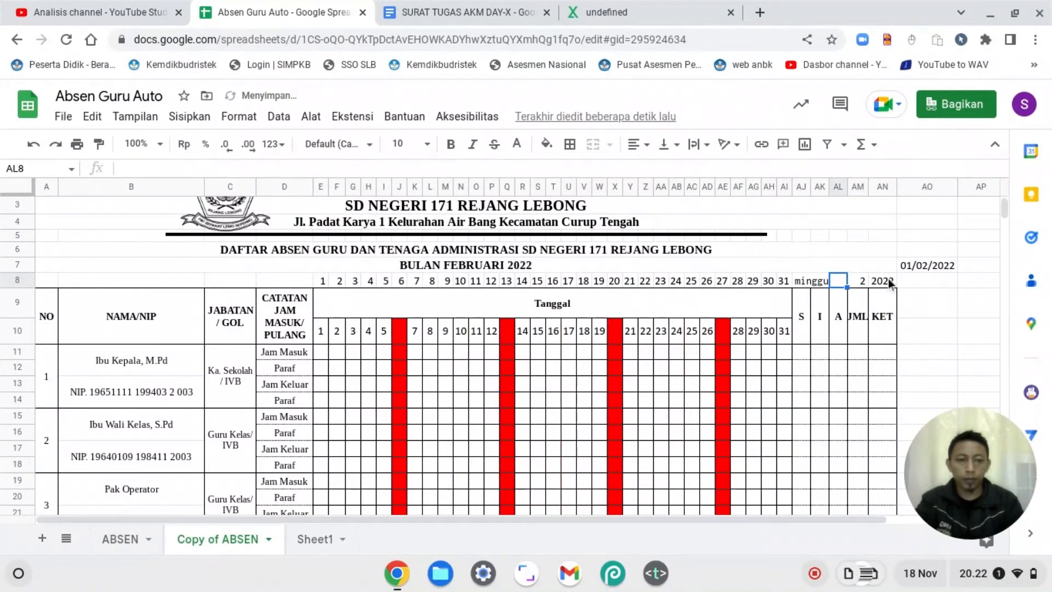
pyautogui.press('Left')
pyautogui.press('Left')
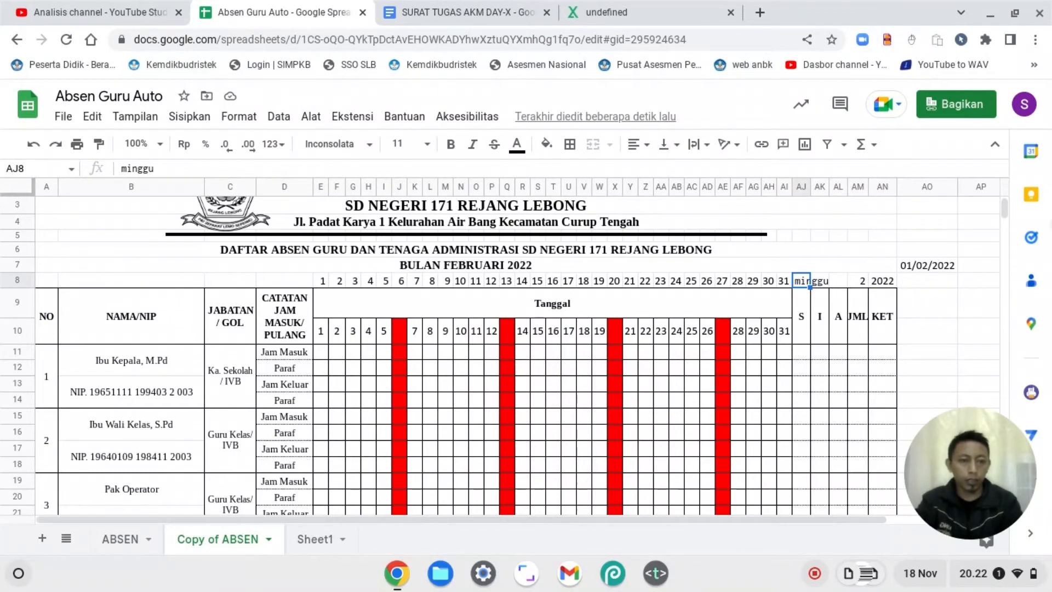
pyautogui.click(482, 265)
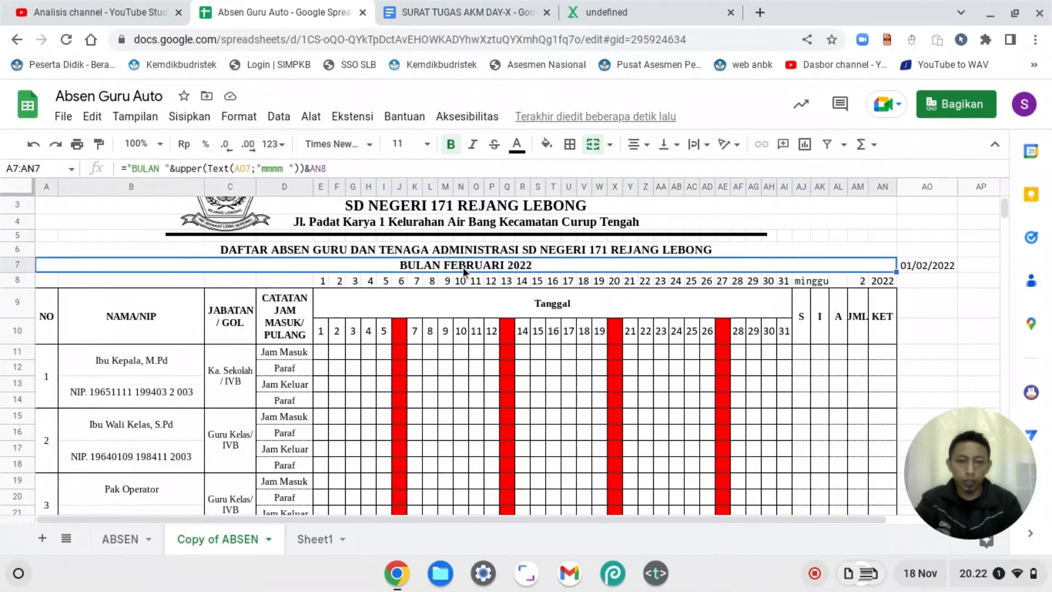
# Step: Set the month in AM8 to 3 to test the attendance sheet with March
pyautogui.click(860, 282)
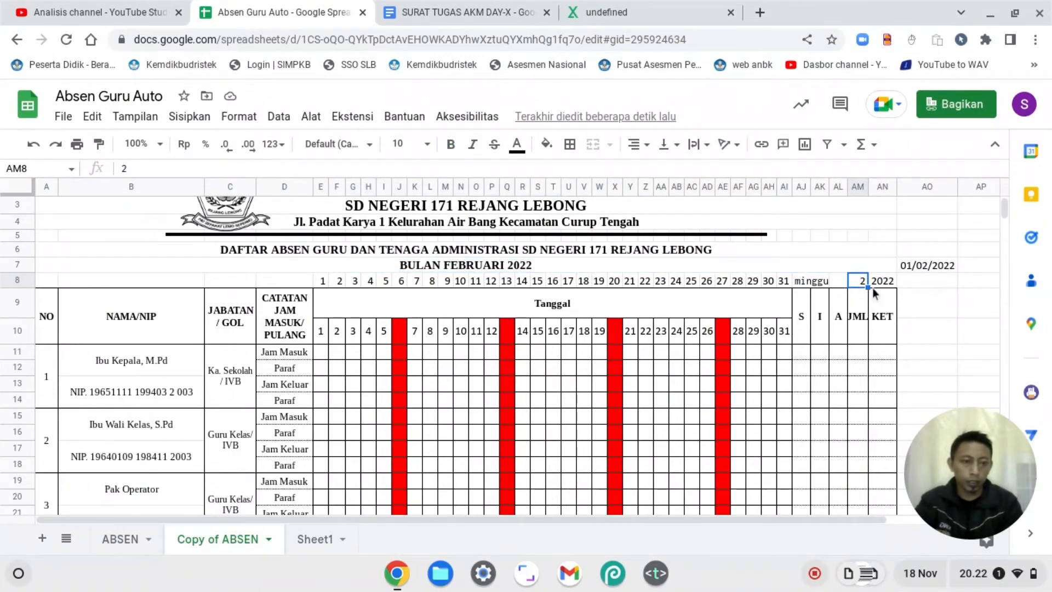
pyautogui.write('3')
pyautogui.press('Return')
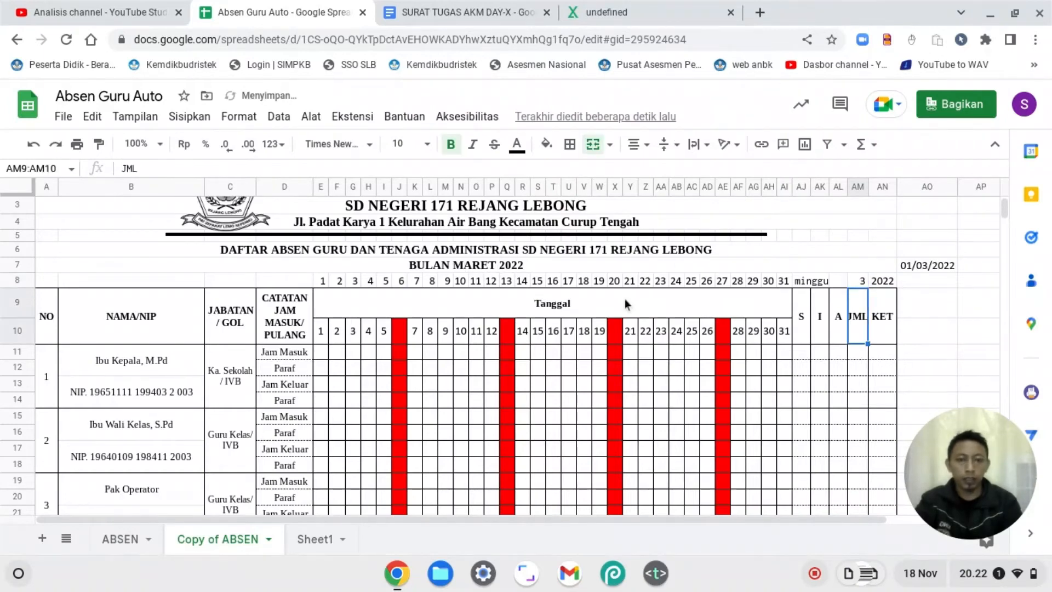
# Step: Clear the month title formula from the merged cell A7:AN7
pyautogui.click(480, 267)
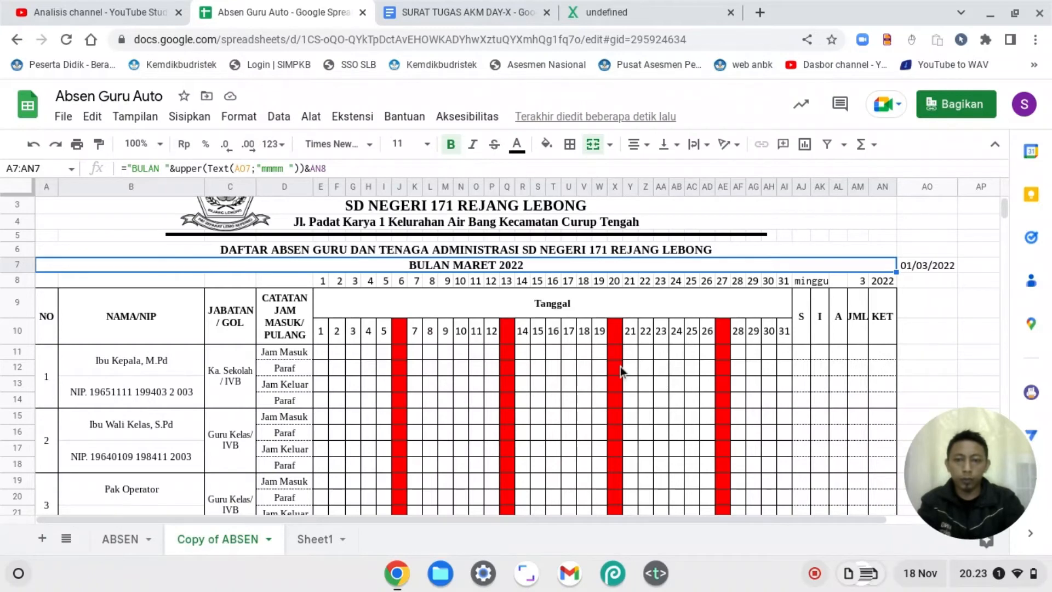
pyautogui.press('Delete')
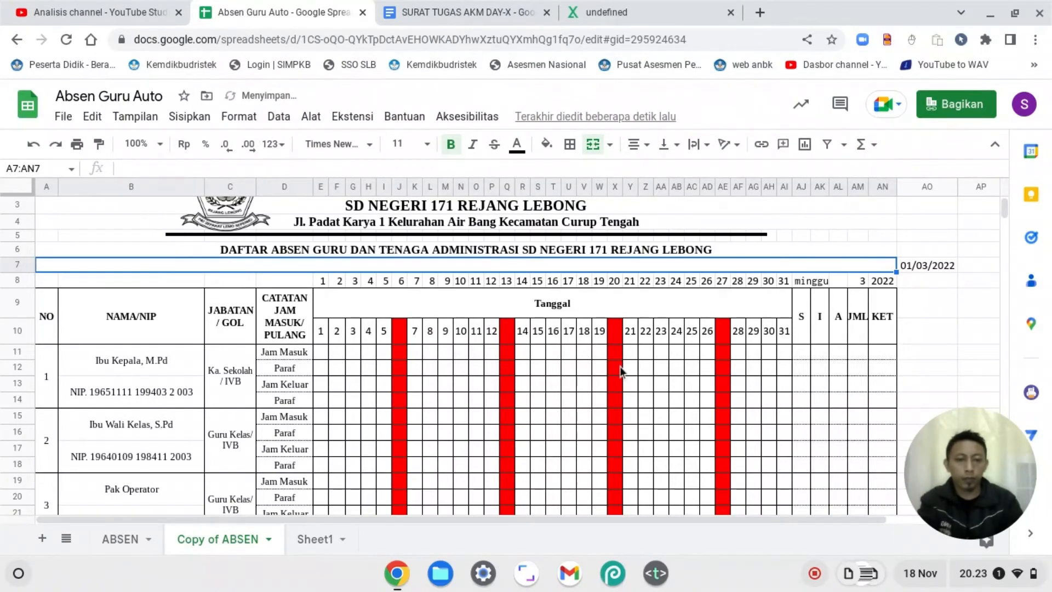
pyautogui.press('Down')
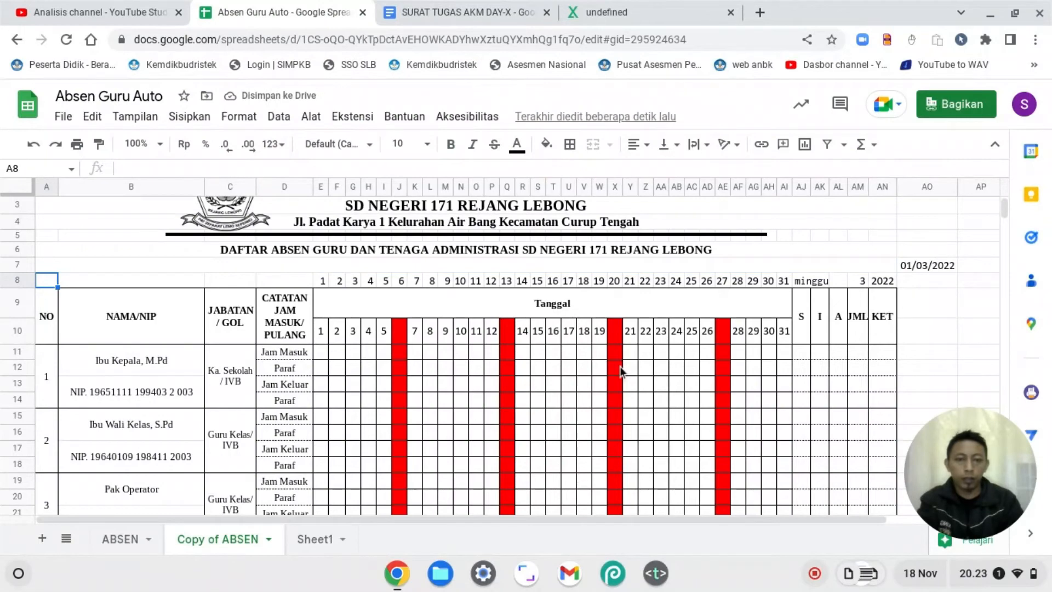
# Step: Enter the formula =text(AO7;"mmmm") in the merged title cell A7:AN7 to produce the month name
pyautogui.press('Up')
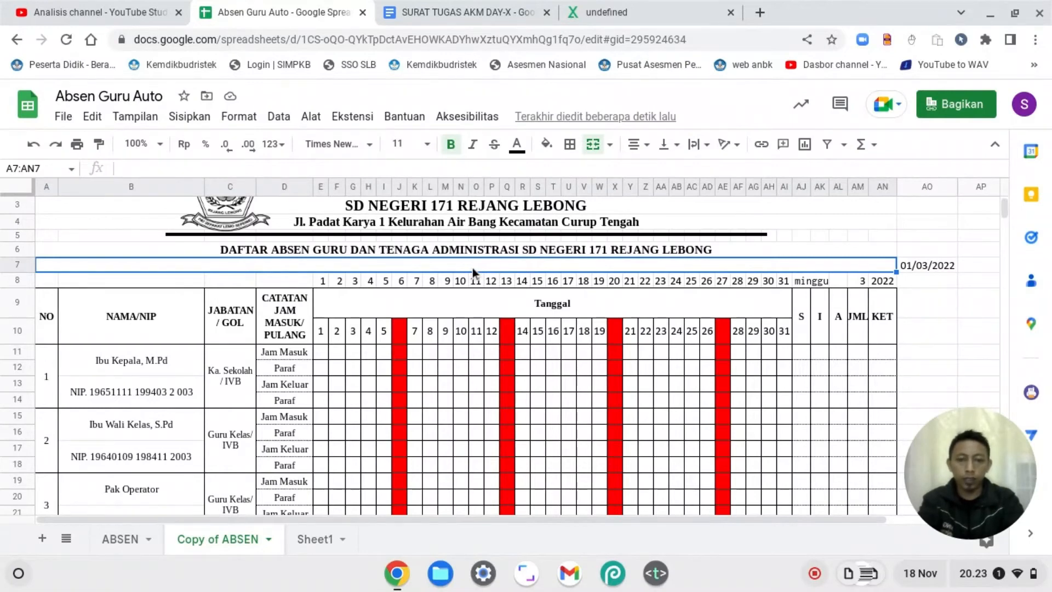
pyautogui.write('=')
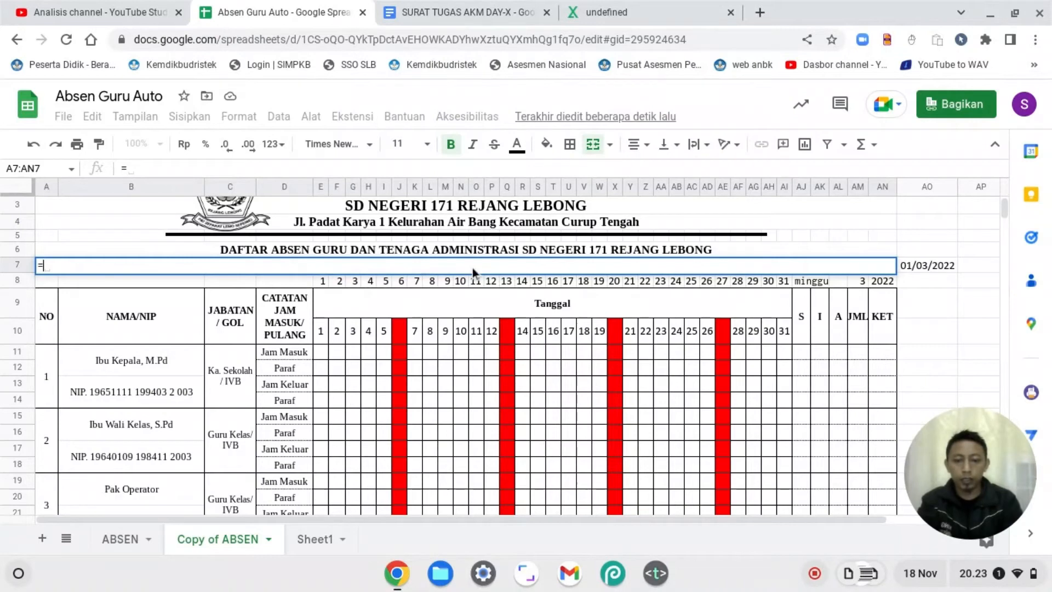
pyautogui.write('tex')
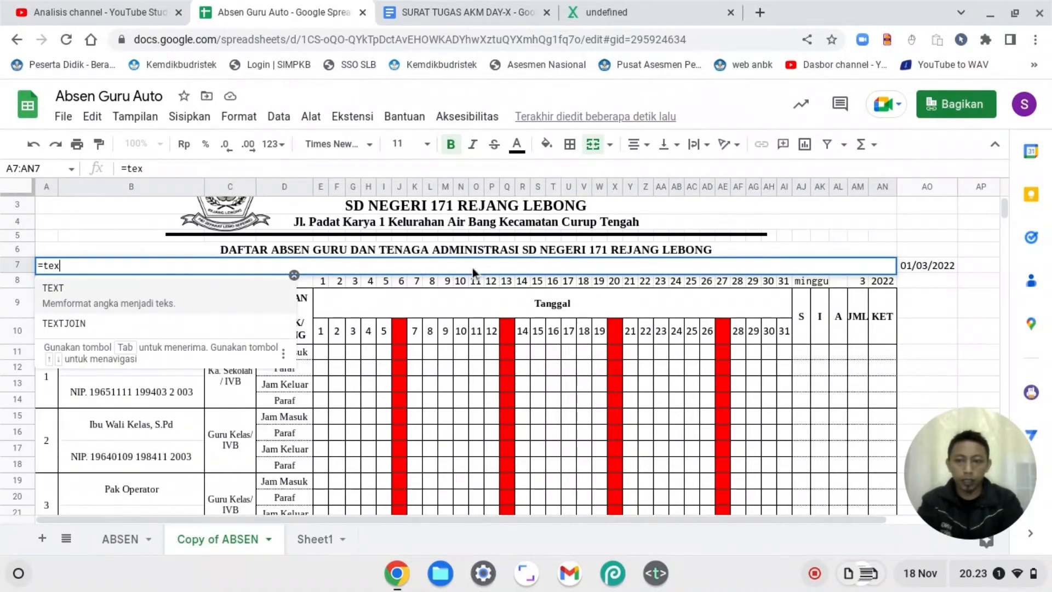
pyautogui.write('t(')
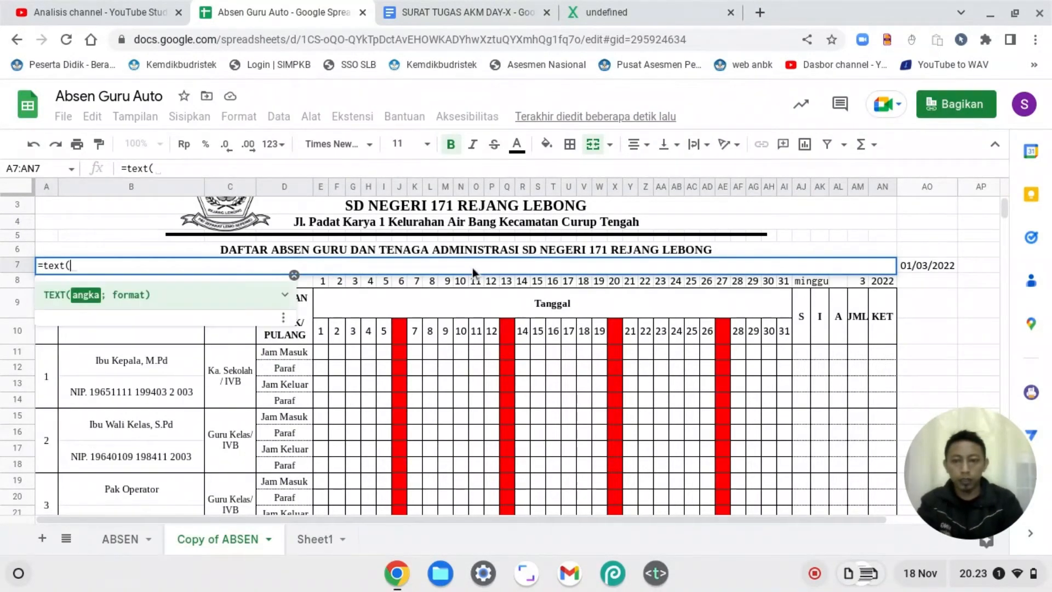
pyautogui.click(935, 265)
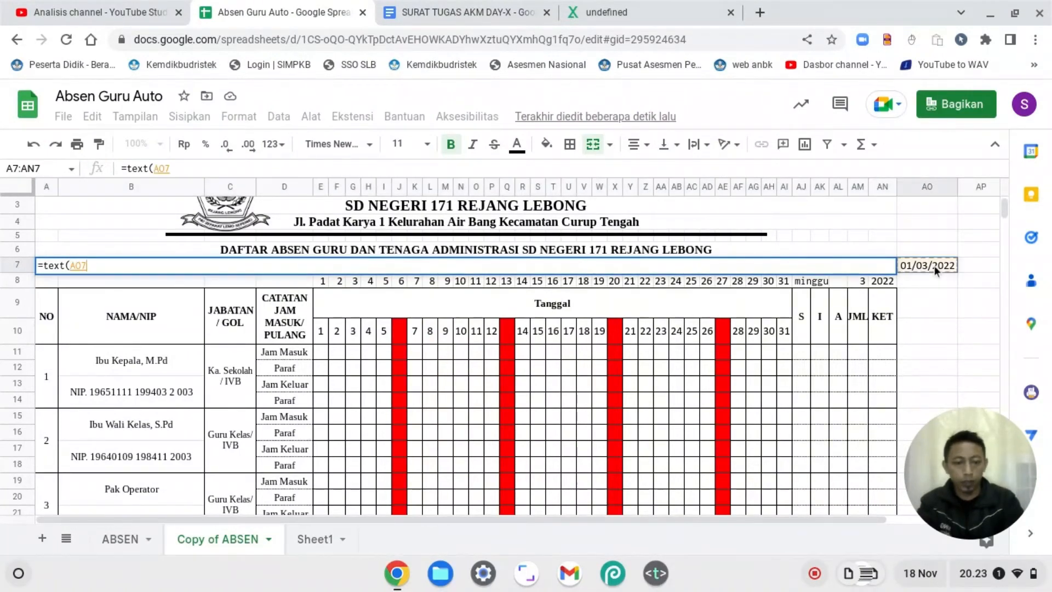
pyautogui.write(';')
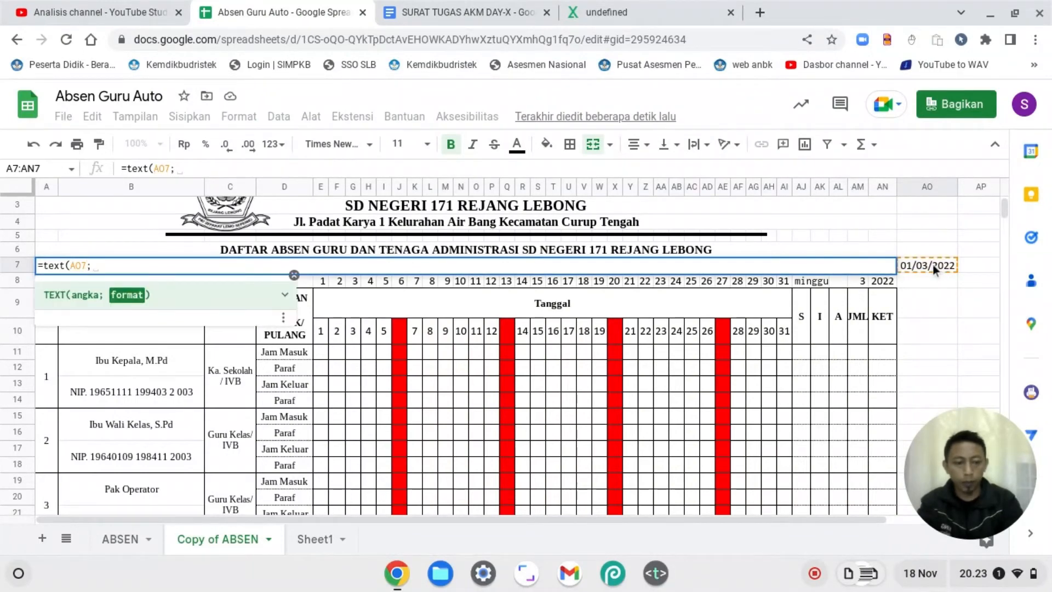
pyautogui.write('"')
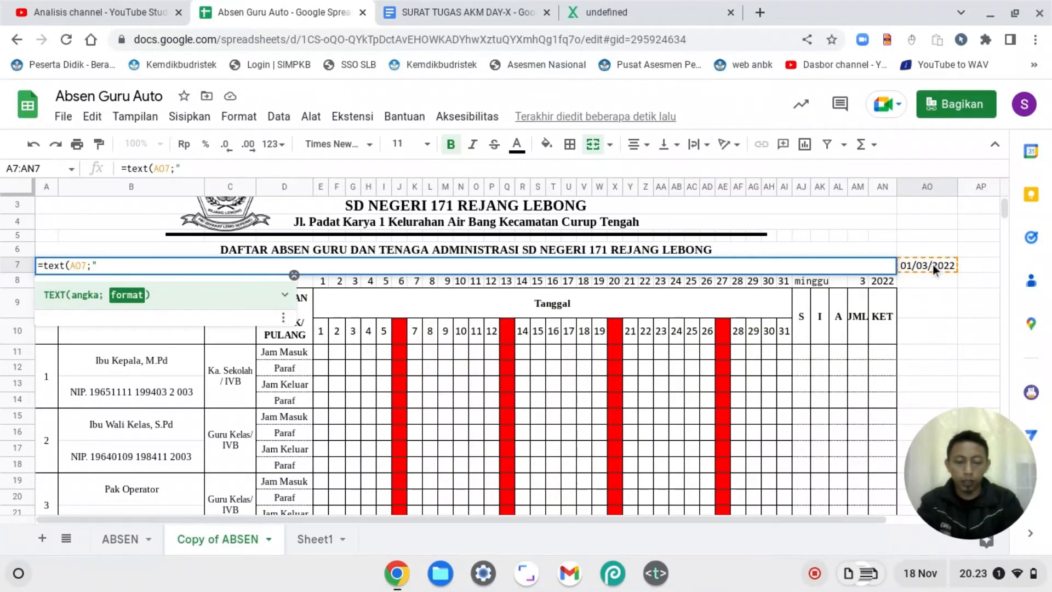
pyautogui.write('mm')
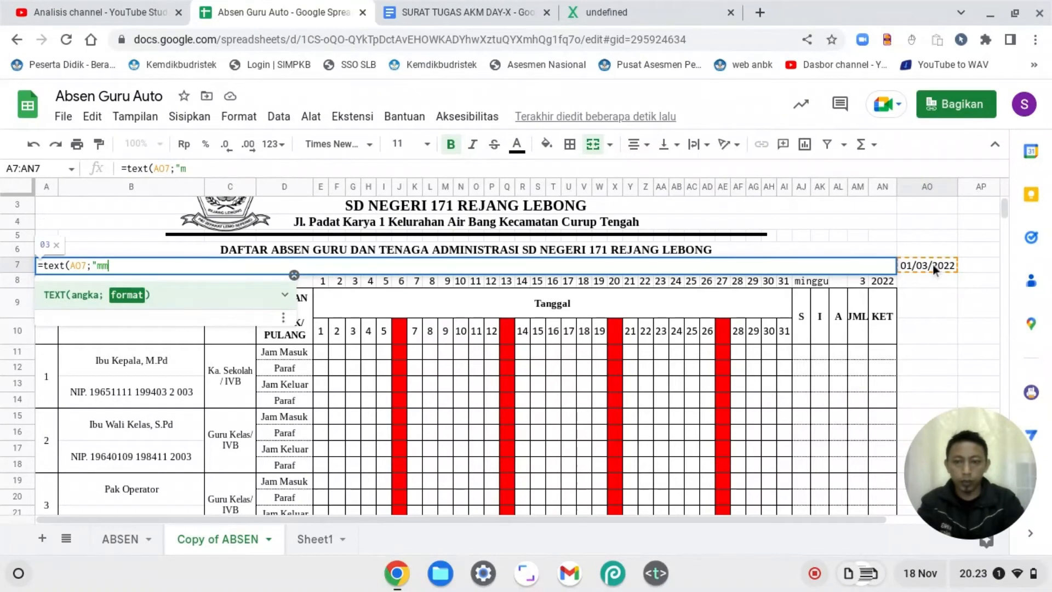
pyautogui.write('mm"')
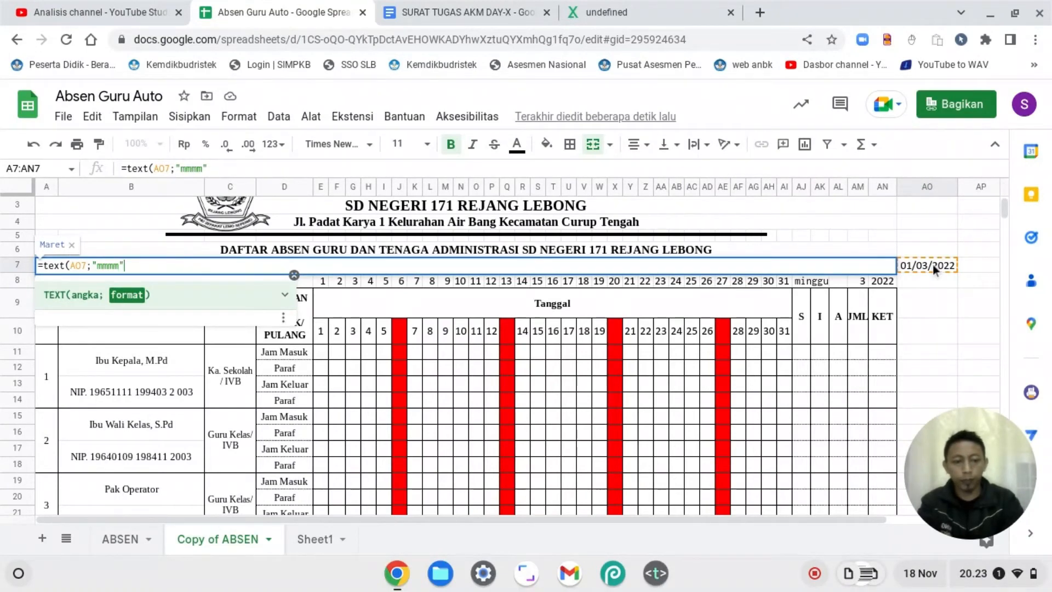
pyautogui.write('0')
pyautogui.press('BackSpace')
pyautogui.write(')')
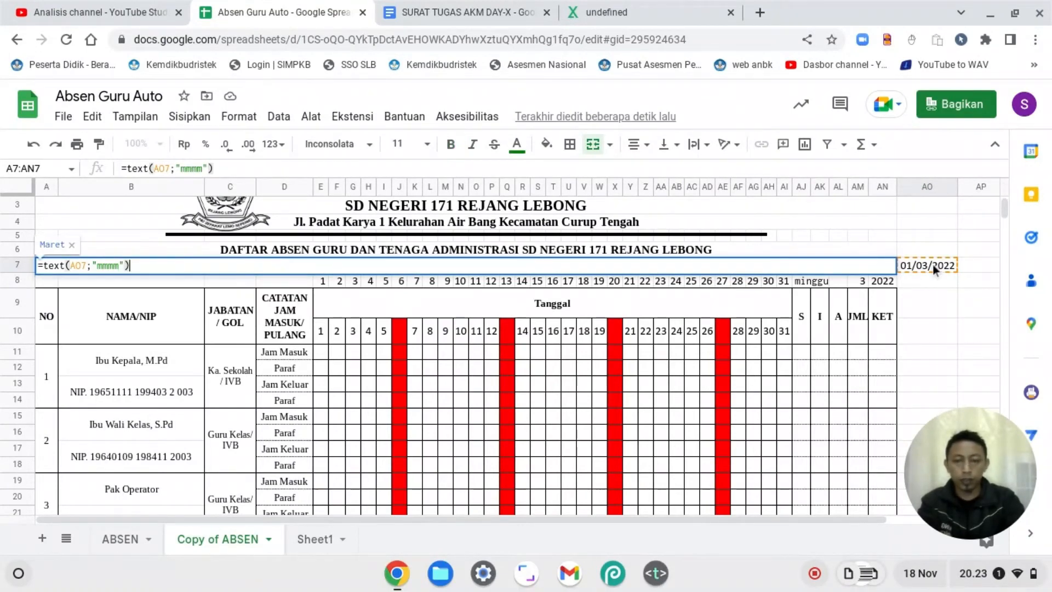
pyautogui.press('Return')
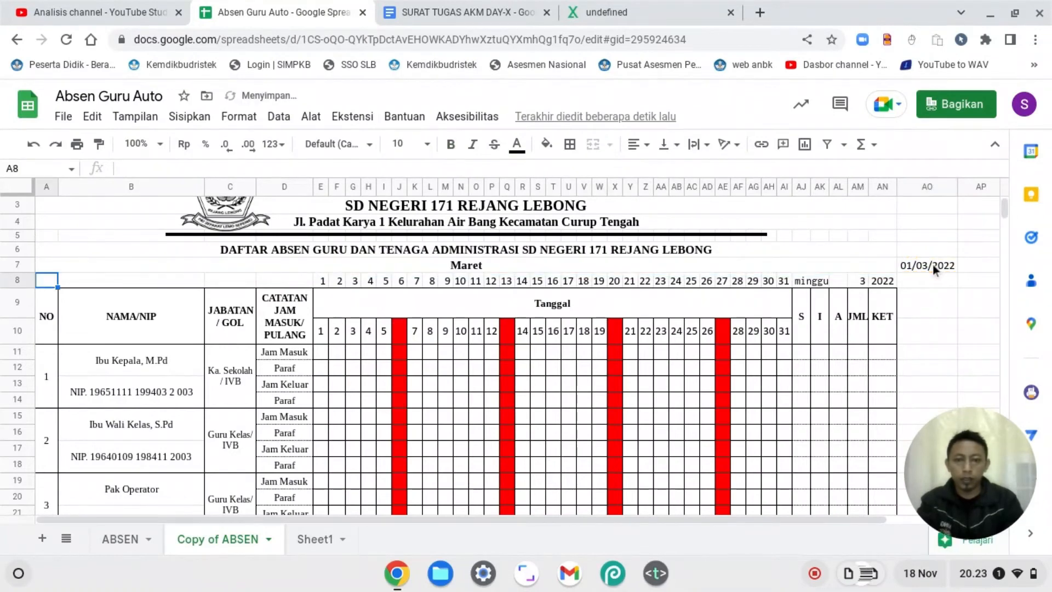
# Step: Append &AN8 to the title formula in A7 so the year follows the month name
pyautogui.press('Up')
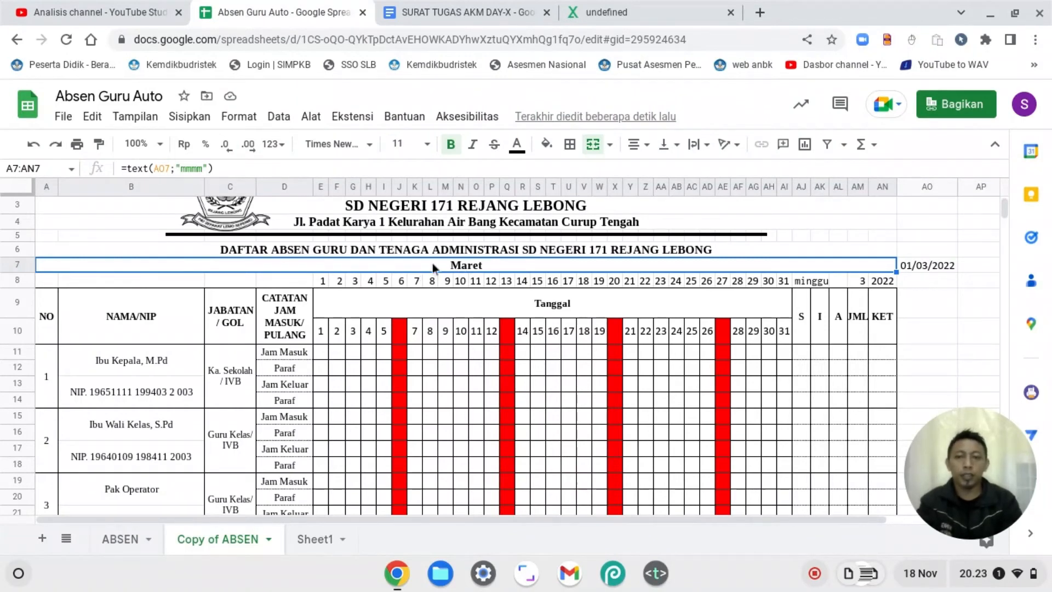
pyautogui.click(241, 169)
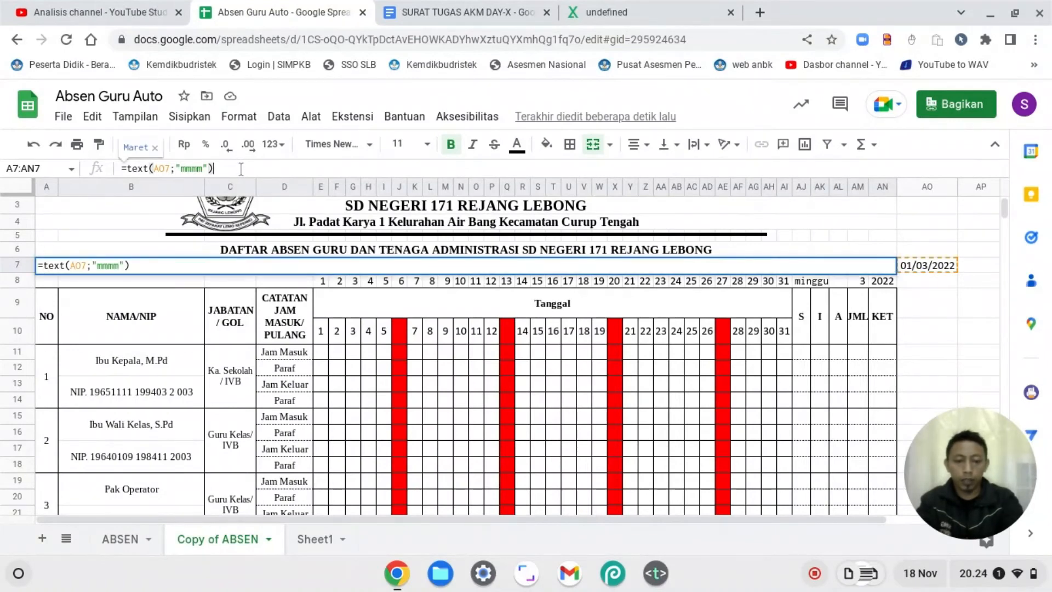
pyautogui.write('&')
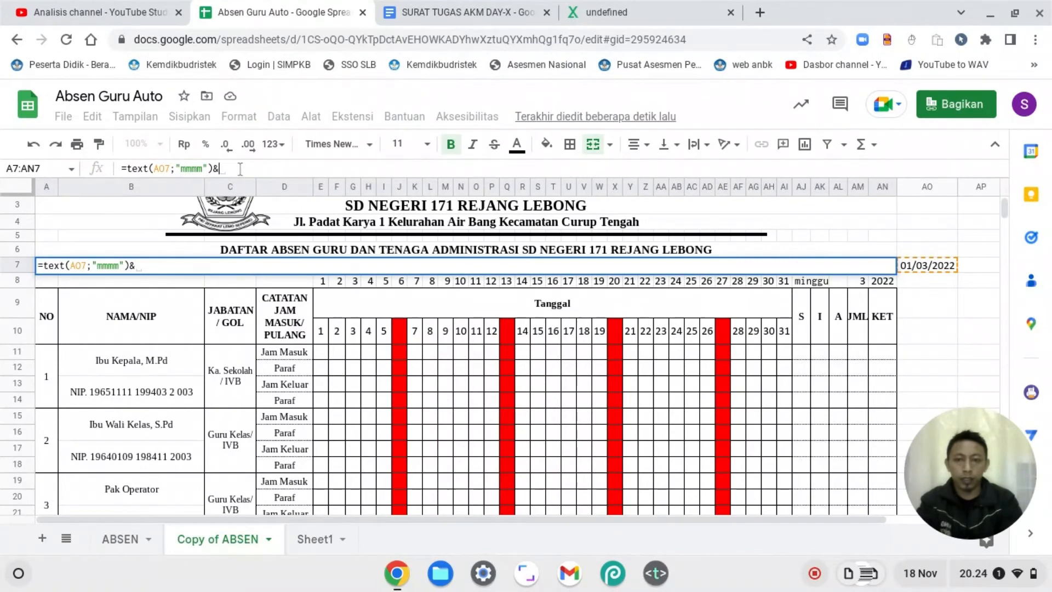
pyautogui.click(879, 282)
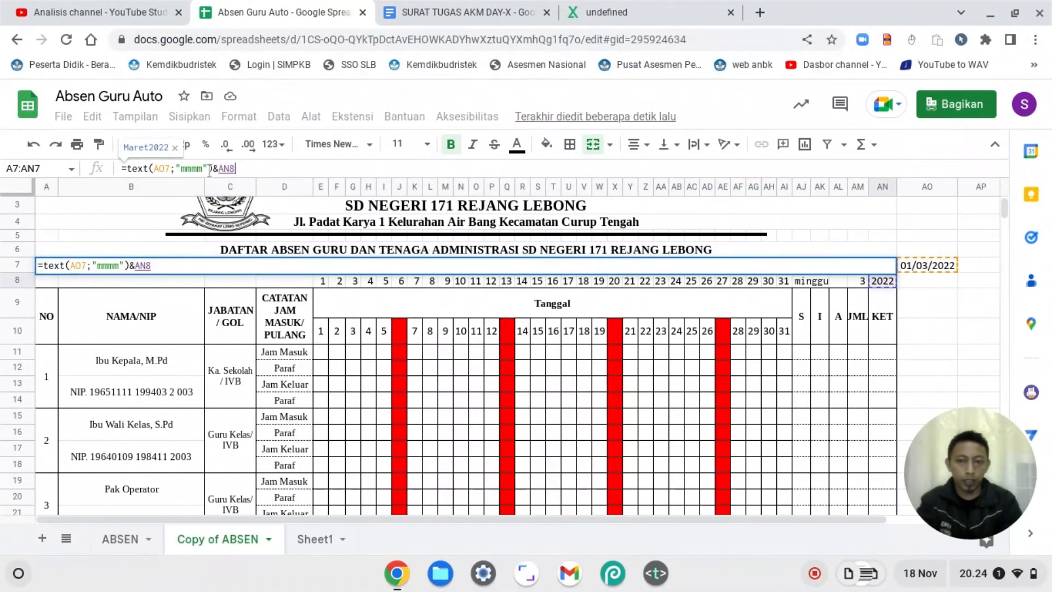
pyautogui.press('Return')
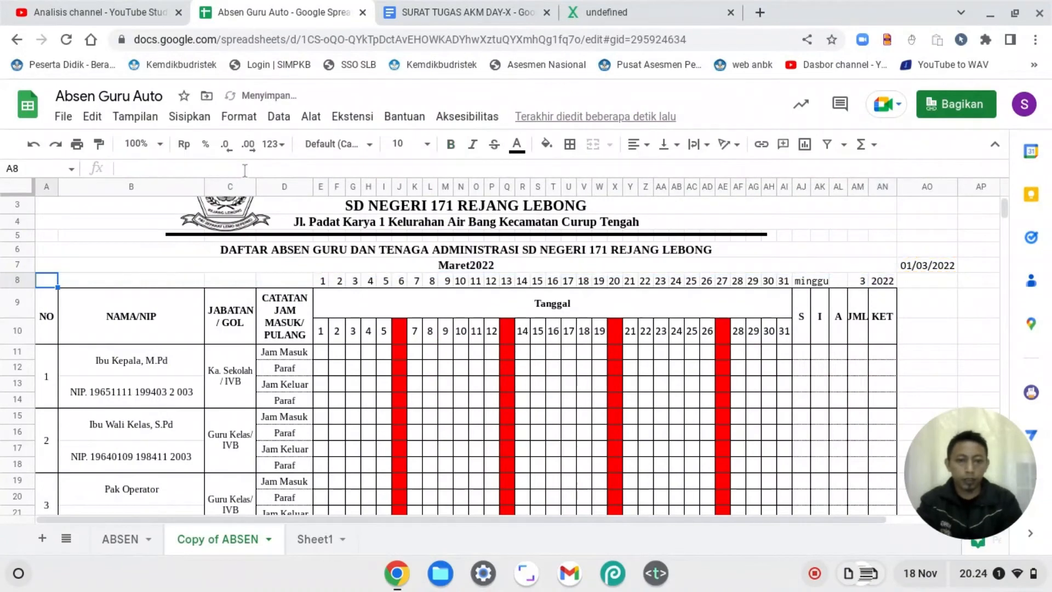
# Step: Add a space after mmmm inside the title formula's format text to separate month and year
pyautogui.click(474, 267)
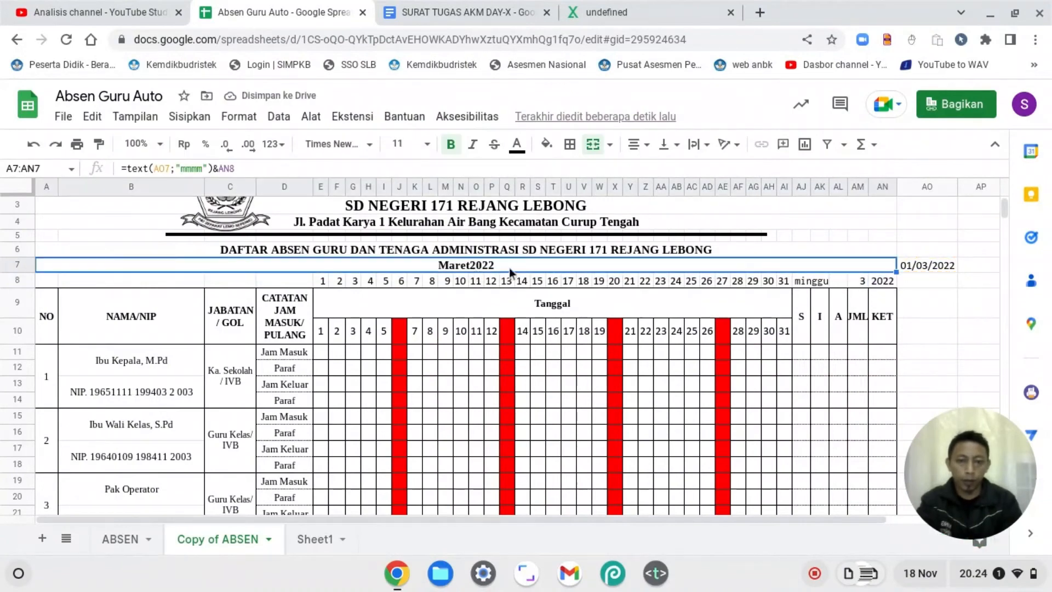
pyautogui.click(203, 168)
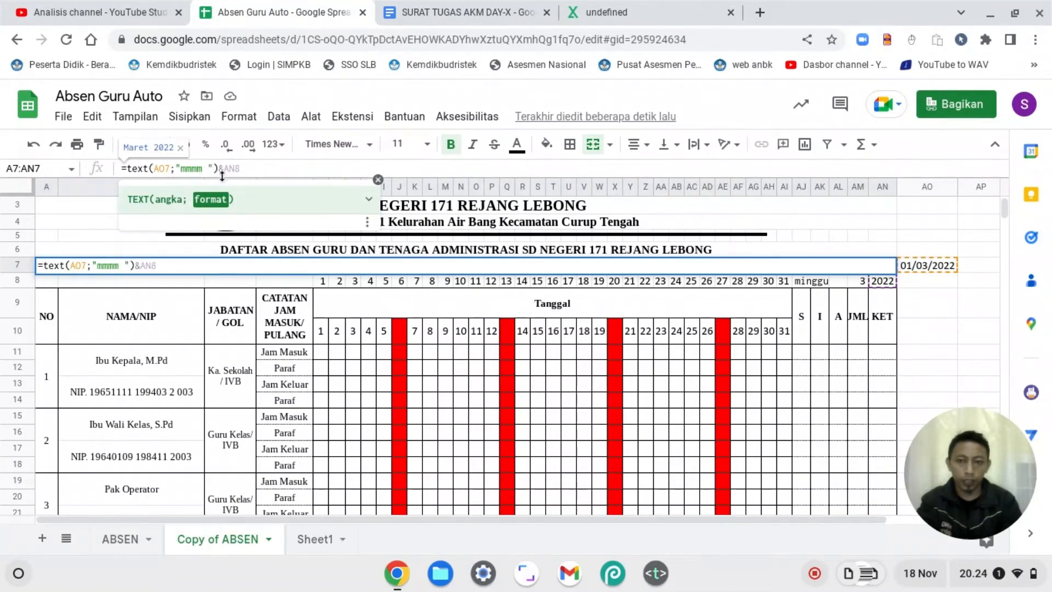
pyautogui.press('Return')
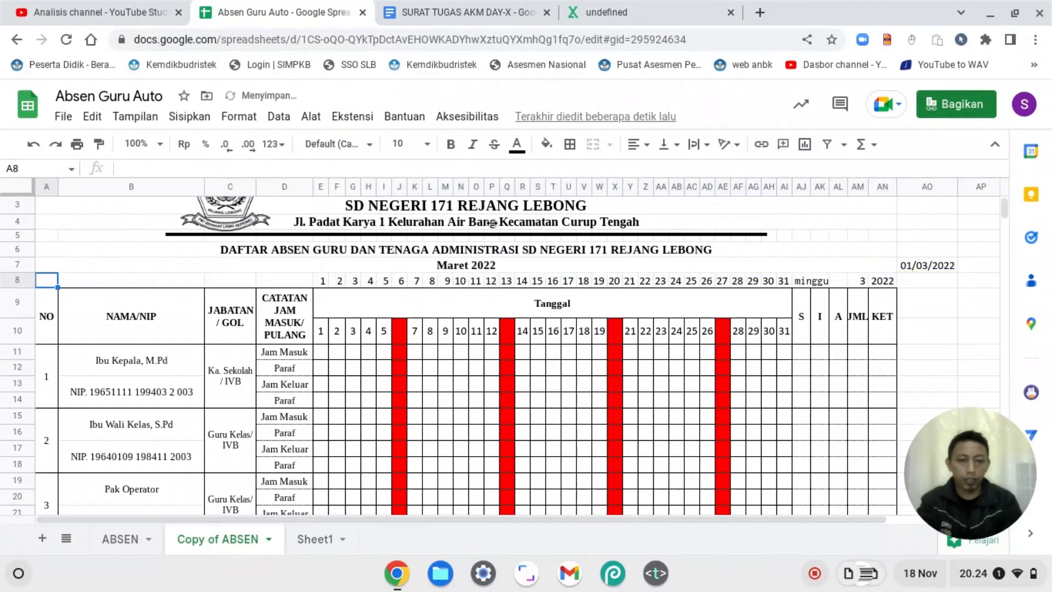
# Step: Prefix the title formula in A7 with "BULAN "& so it reads ="BULAN "&text(AO7;"mmmm ")&AN8
pyautogui.click(455, 265)
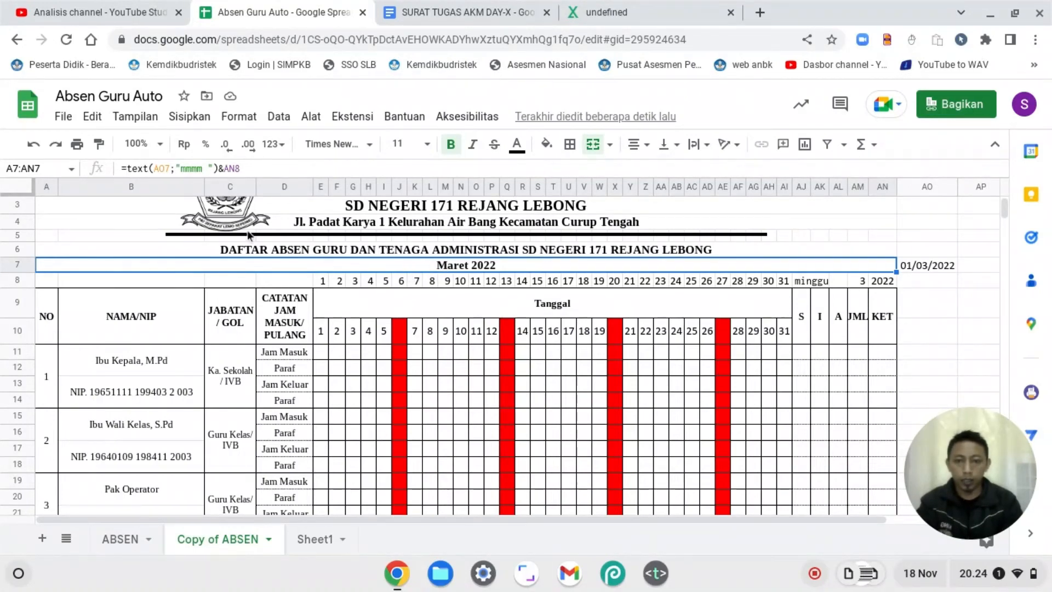
pyautogui.click(128, 168)
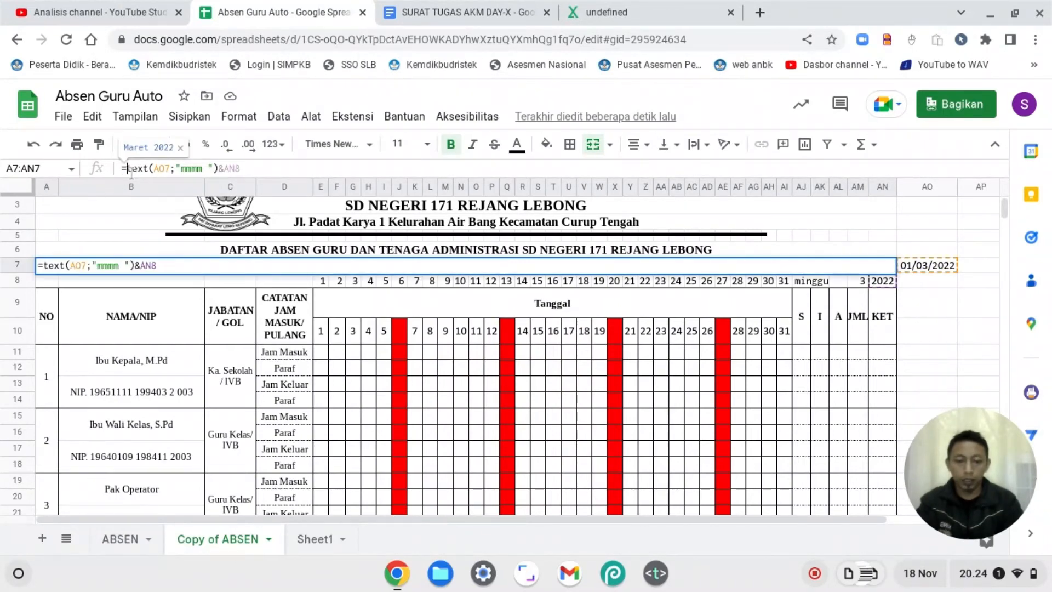
pyautogui.write('"')
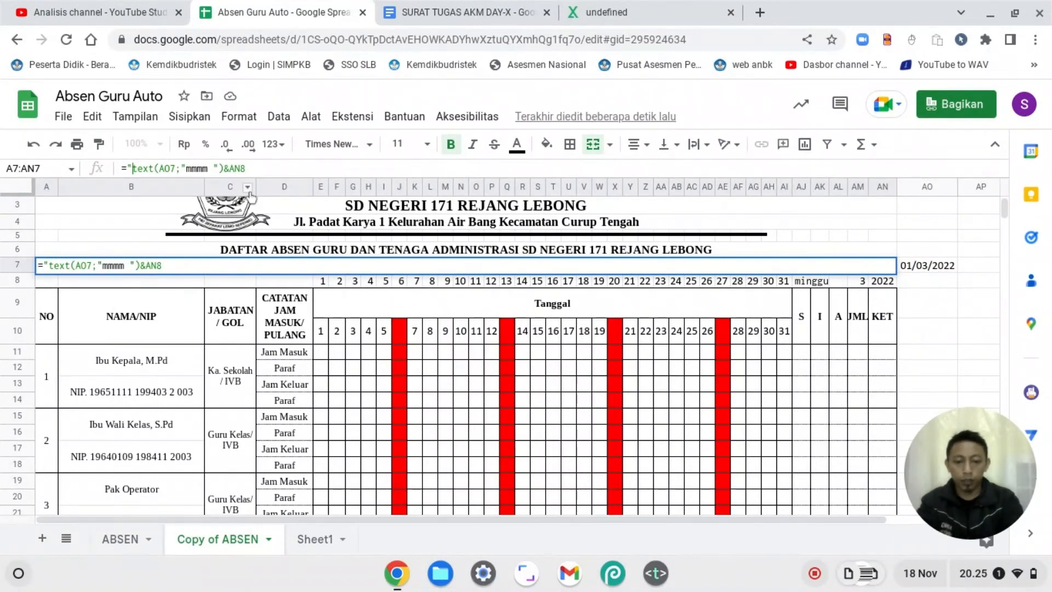
pyautogui.write('BULAN')
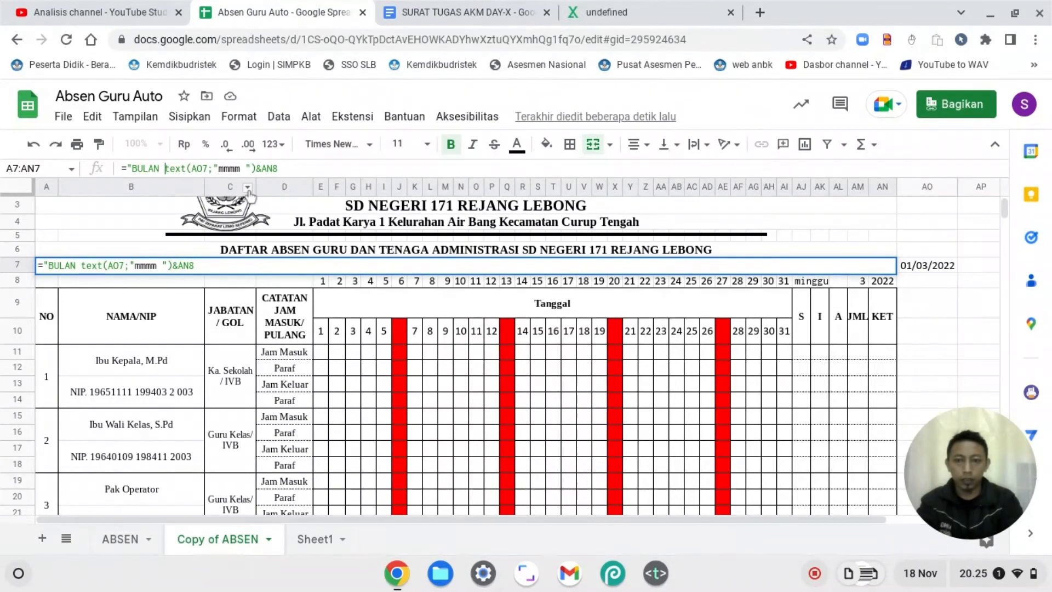
pyautogui.write(' "')
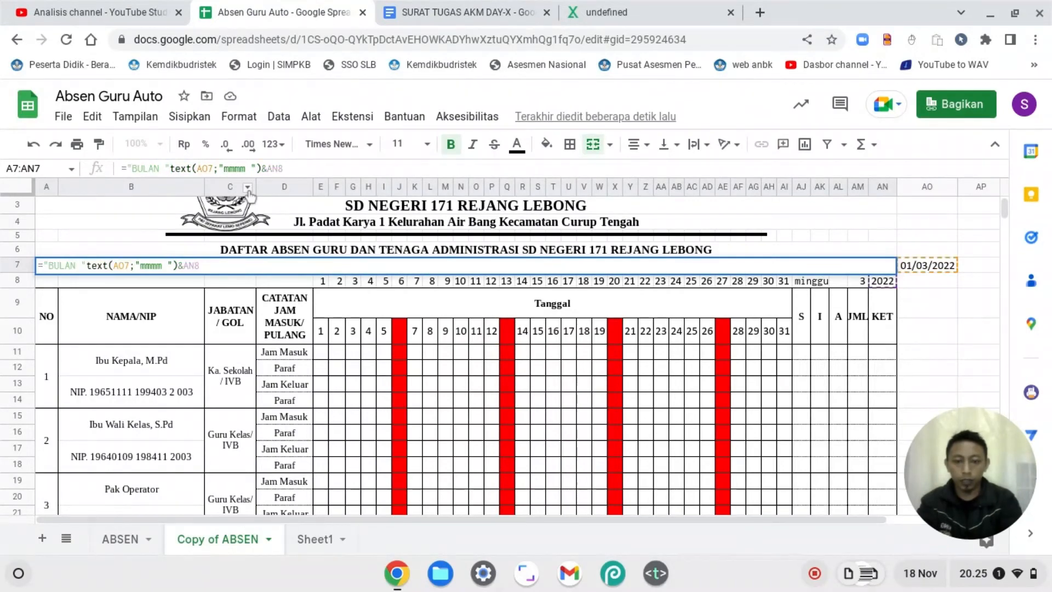
pyautogui.write('&')
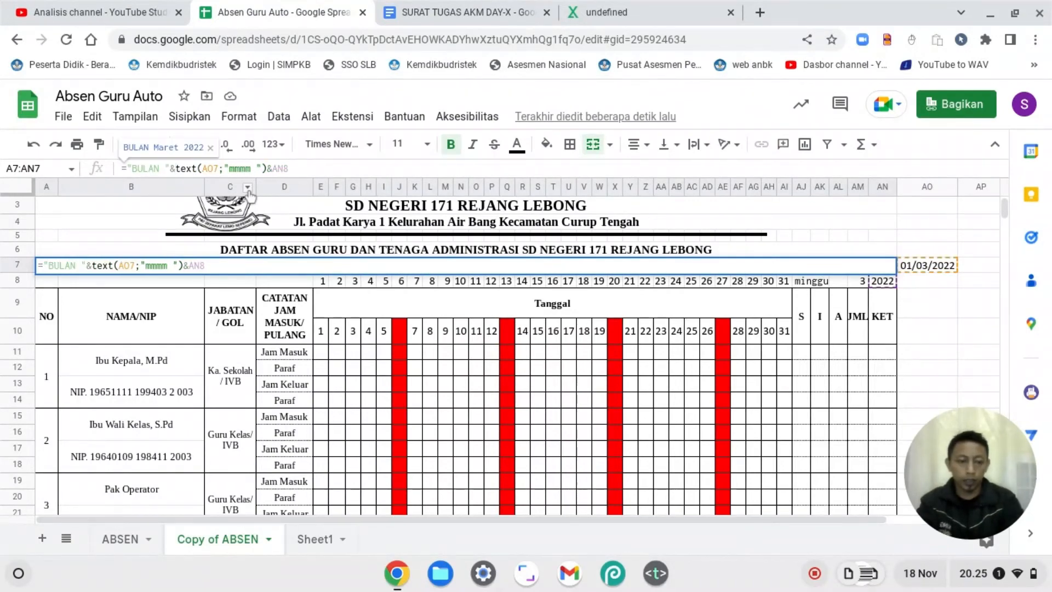
pyautogui.press('Return')
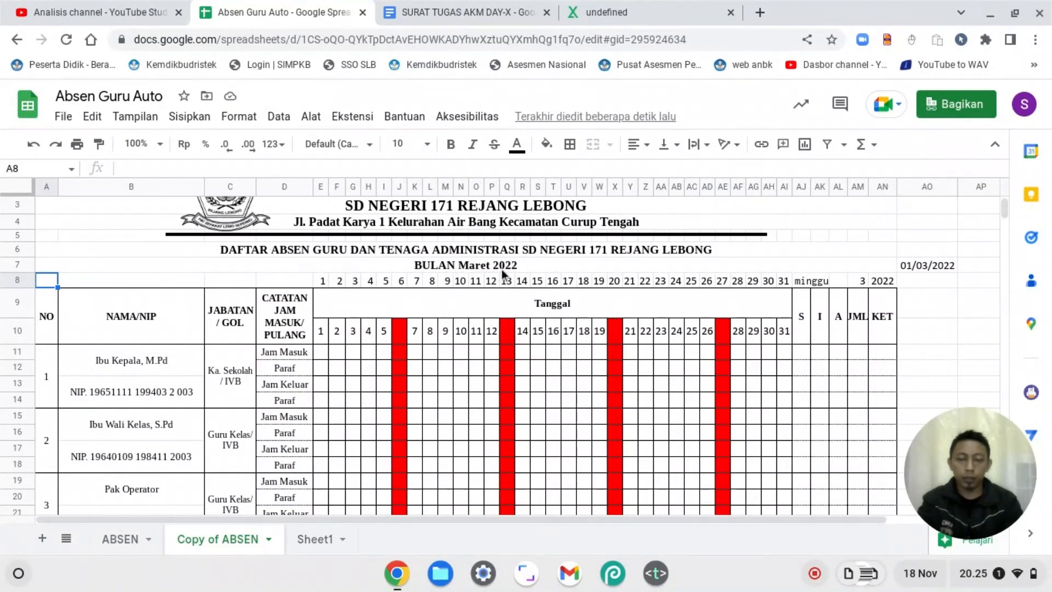
# Step: Wrap the TEXT function in the A7 title formula in UPPER so it reads ="BULAN "&upper(text(AO7;"mmmm "))&AN8
pyautogui.click(471, 268)
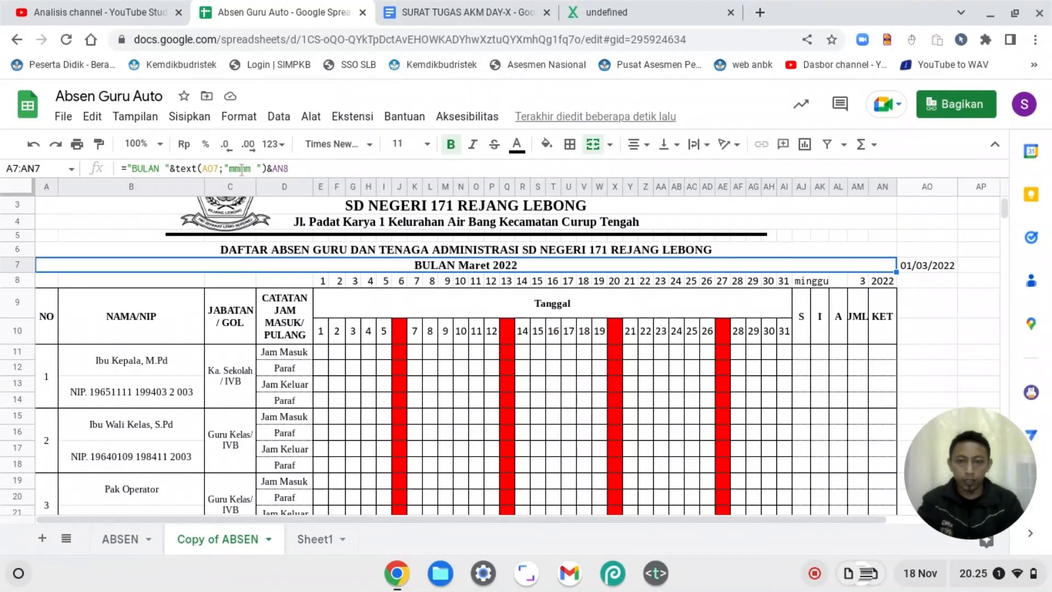
pyautogui.click(177, 169)
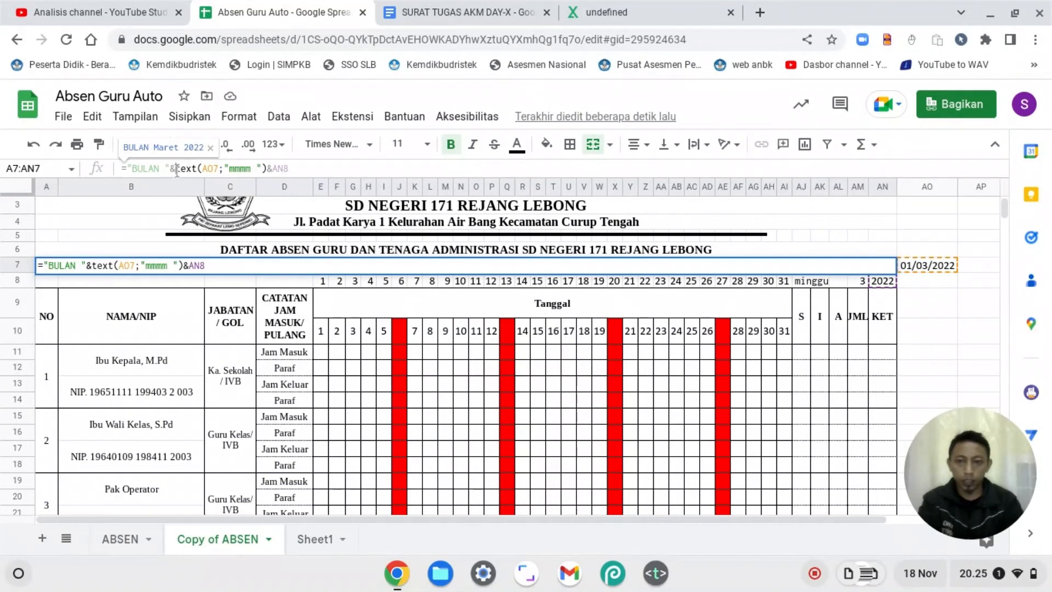
pyautogui.write('u')
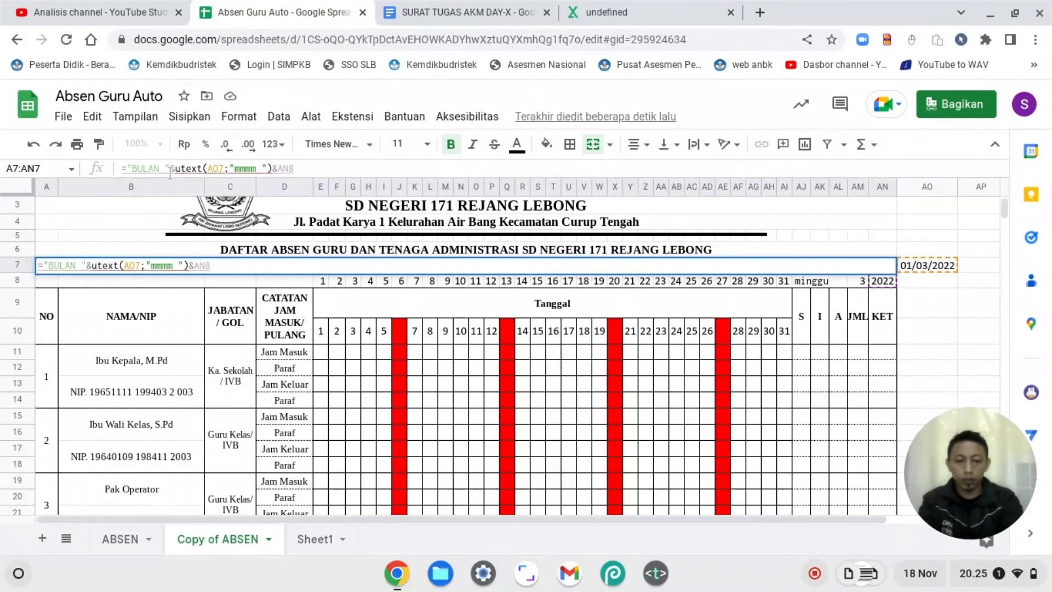
pyautogui.write('pper')
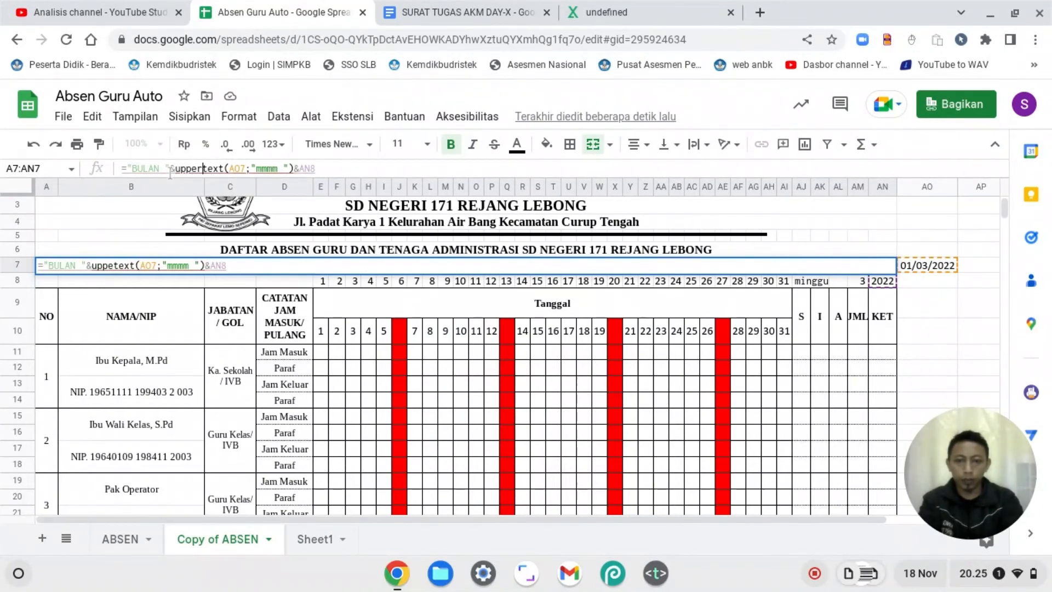
pyautogui.write('(')
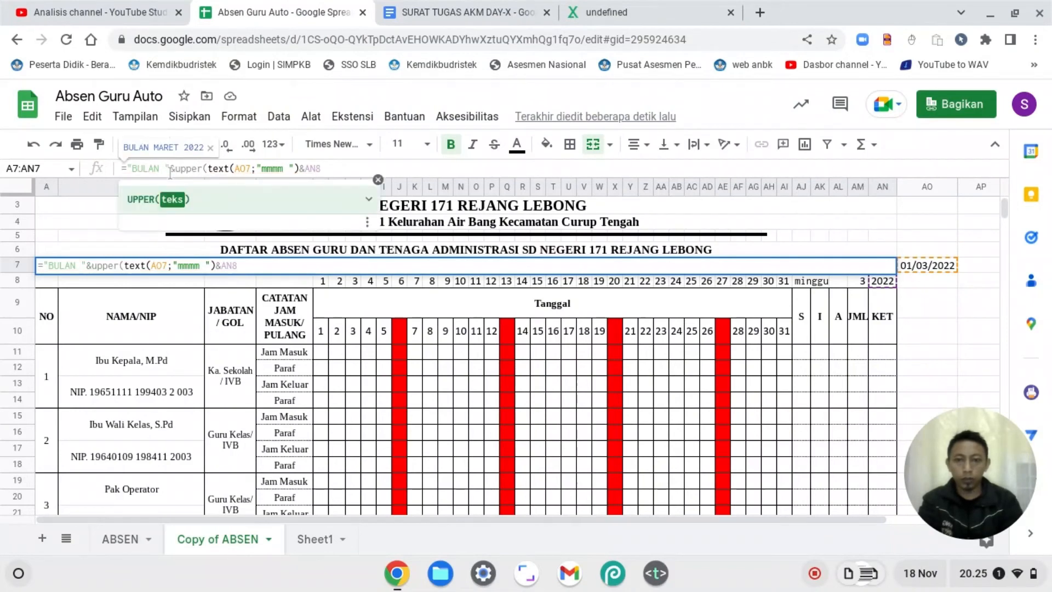
pyautogui.click(301, 168)
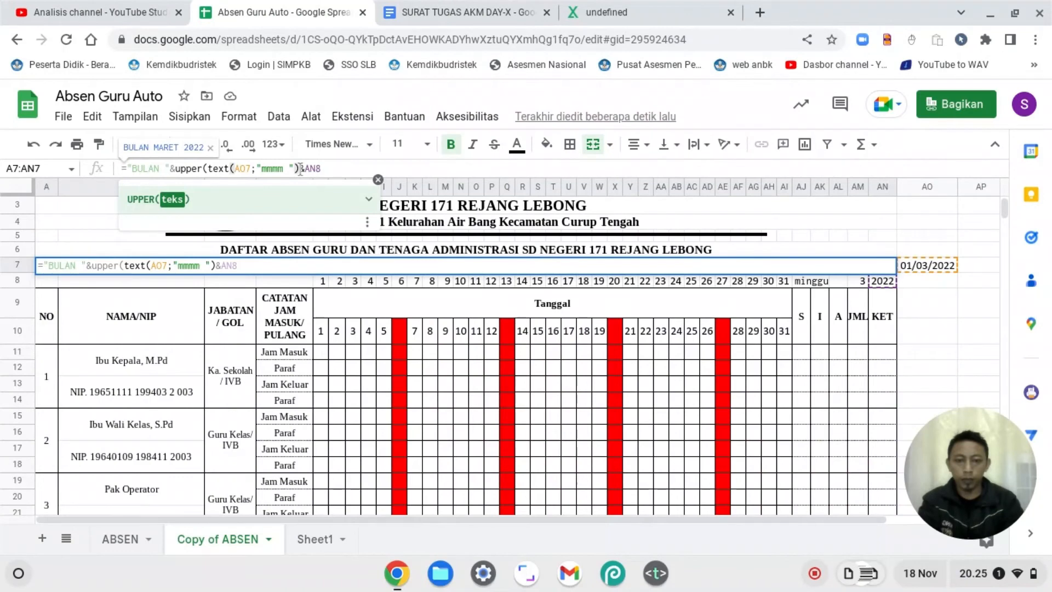
pyautogui.write(')')
pyautogui.press('Return')
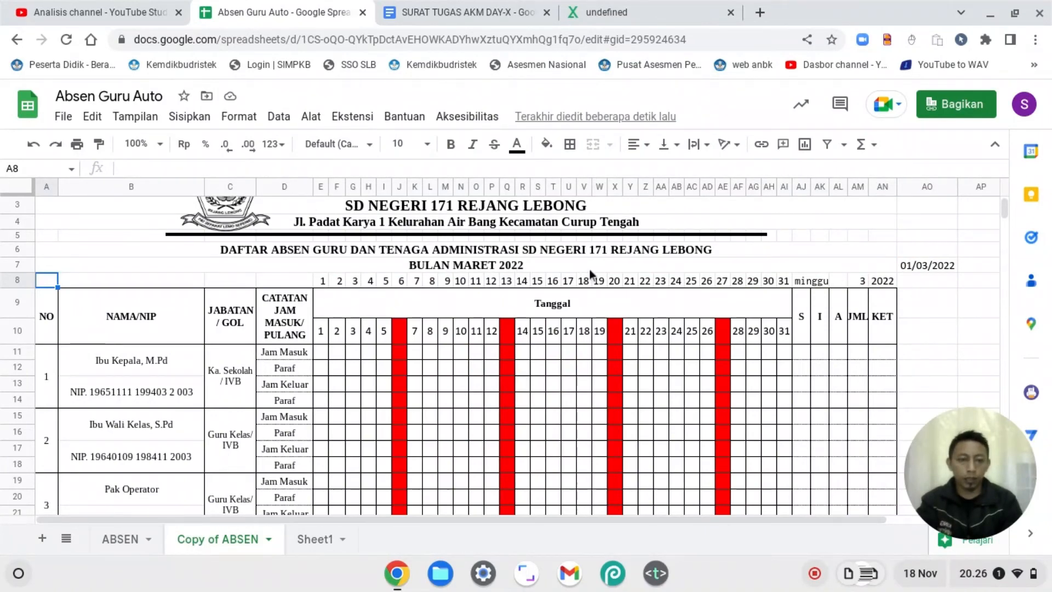
# Step: Hide the helper values in E8:AN8 by setting their font colour to white
pyautogui.click(321, 282)
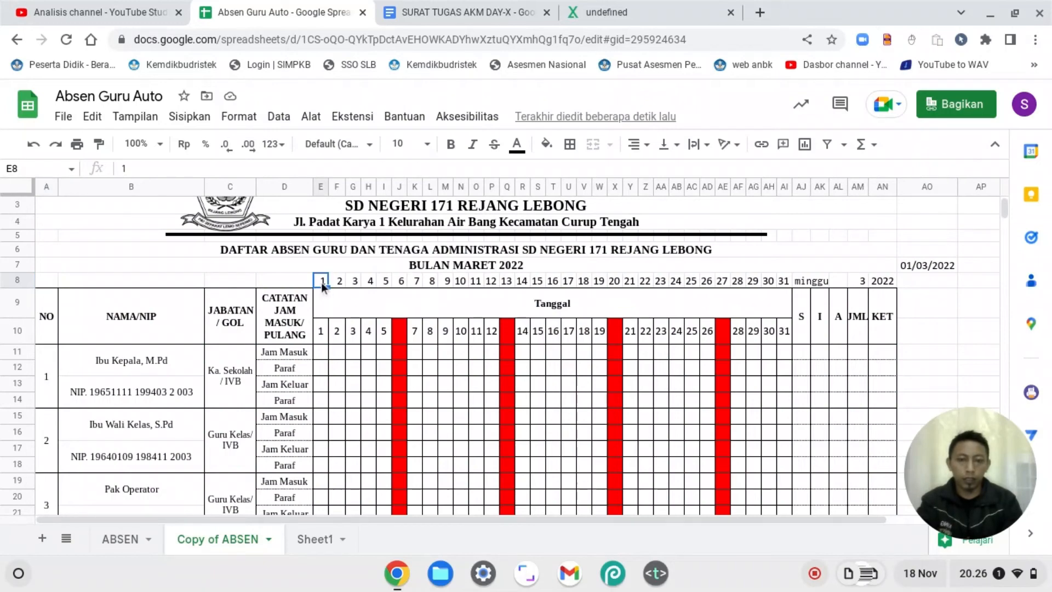
pyautogui.keyDown('shift'); pyautogui.click(886, 280); pyautogui.keyUp('shift')
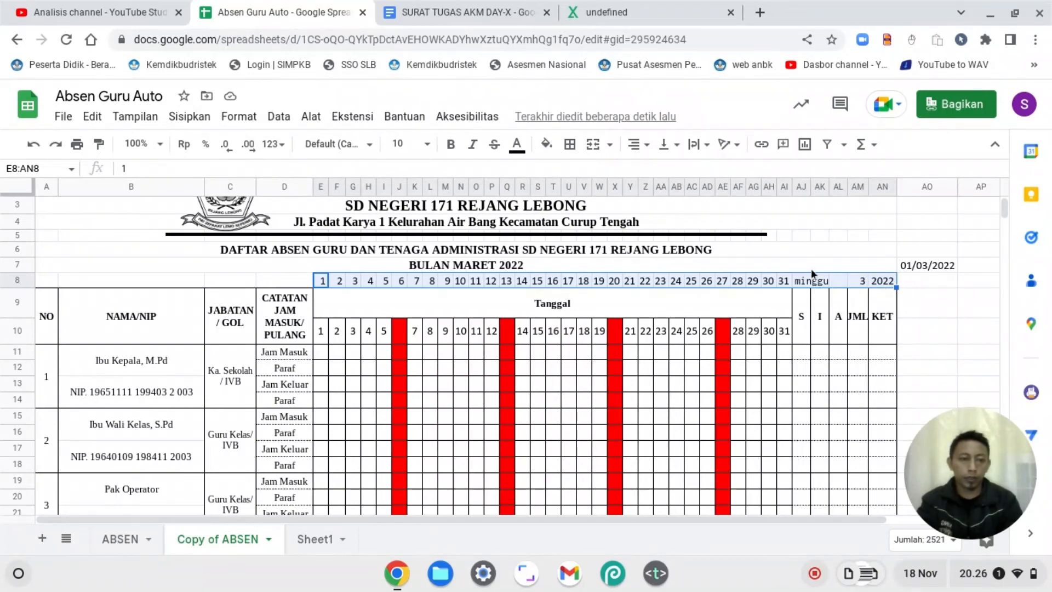
pyautogui.click(518, 149)
pyautogui.click(675, 197)
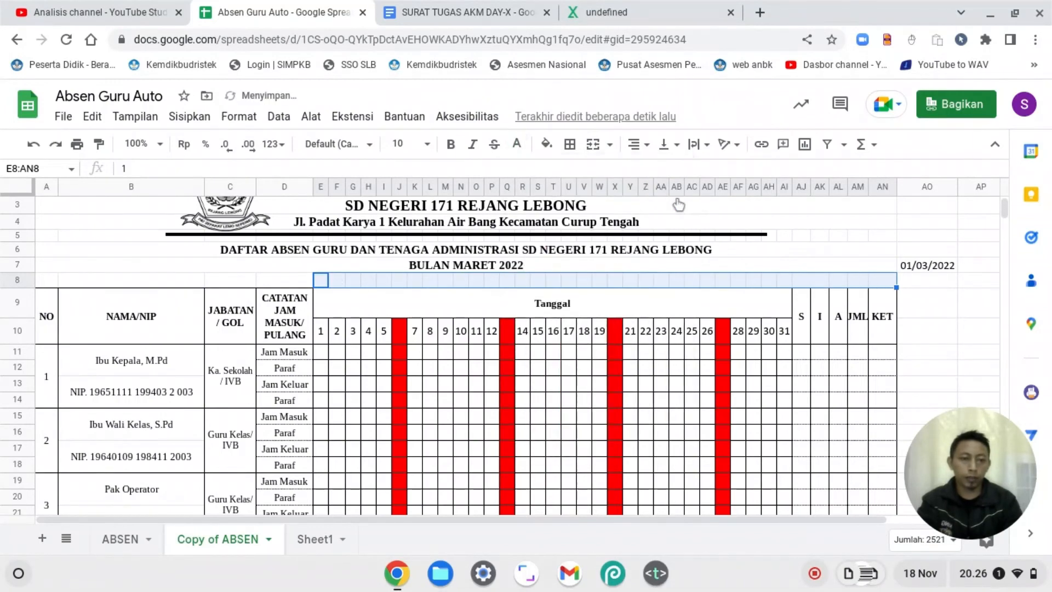
# Step: Move the date formula =date(AN8;AM8;1) from AO7 to AK8
pyautogui.click(932, 268)
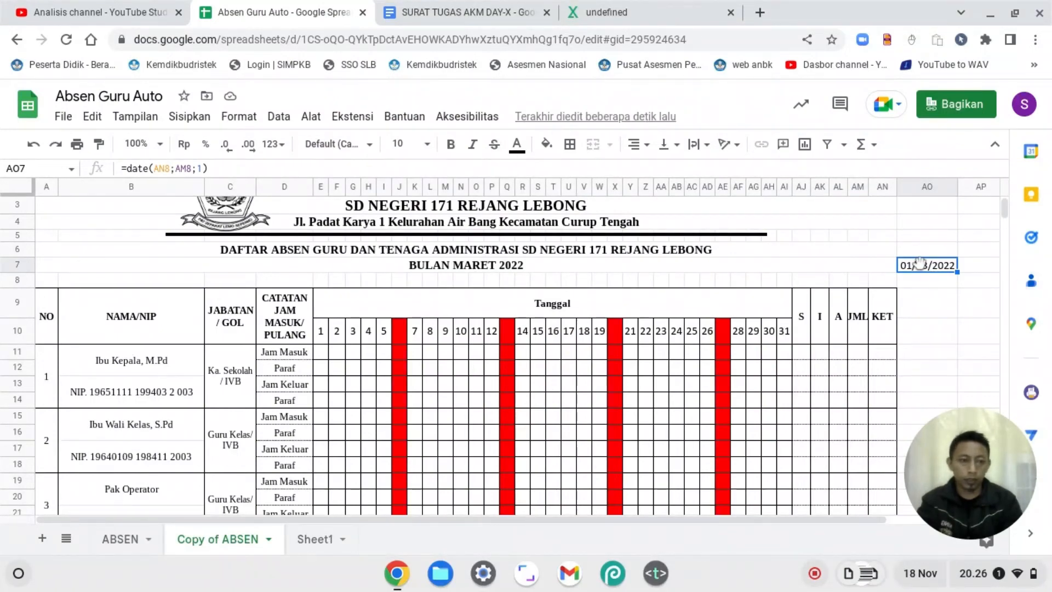
pyautogui.click(799, 281)
pyautogui.click(819, 281)
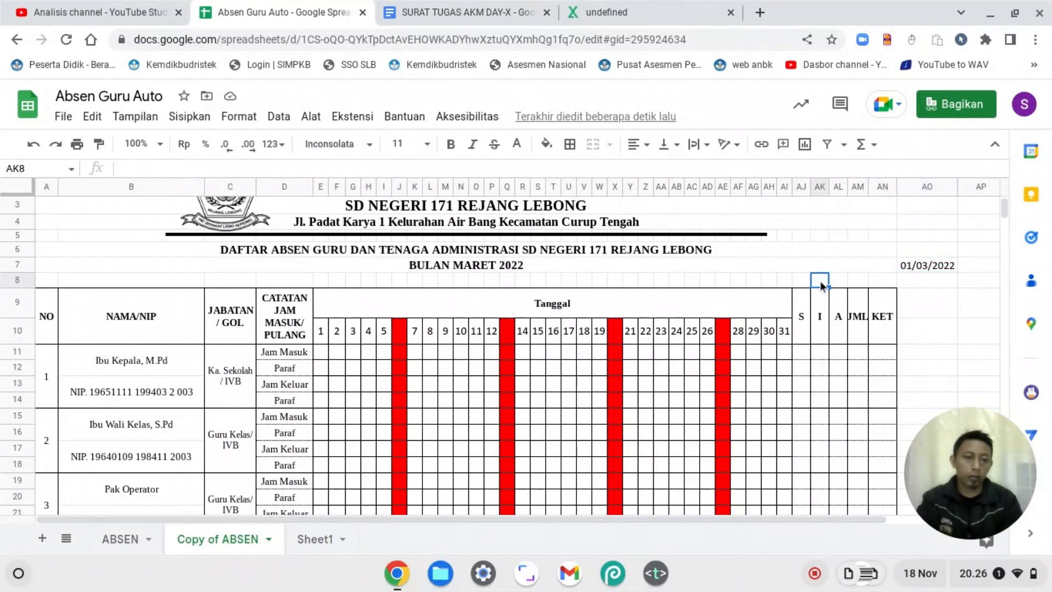
pyautogui.click(922, 265)
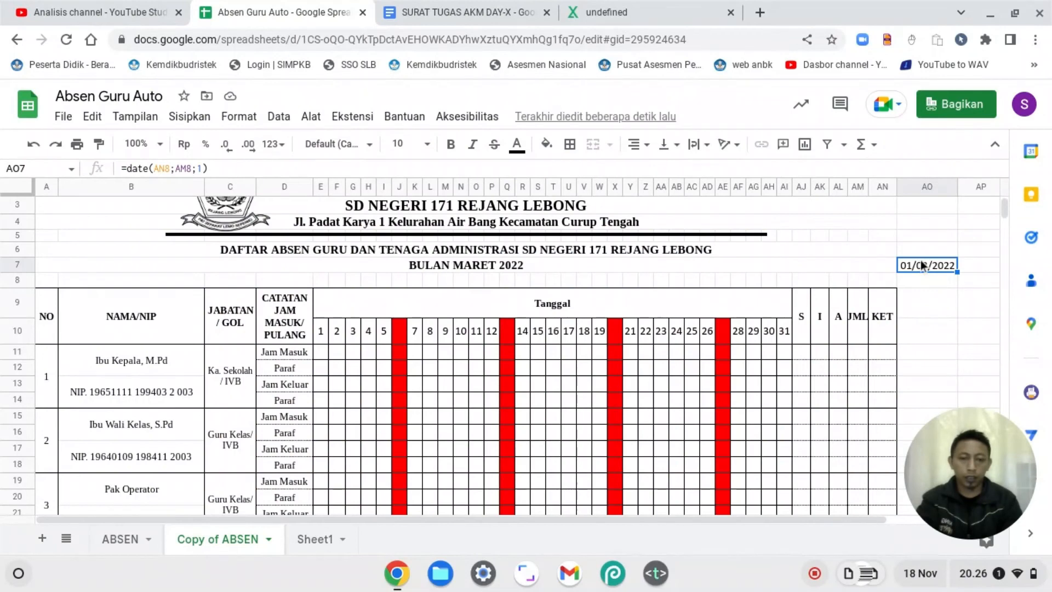
pyautogui.hotkey('ctrl', 'c')
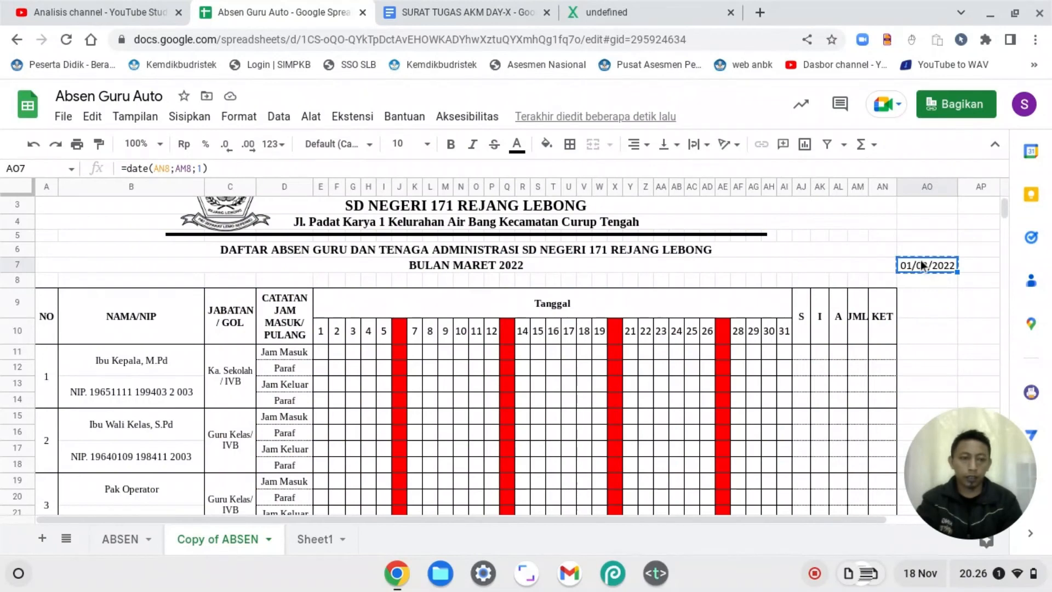
pyautogui.click(816, 281)
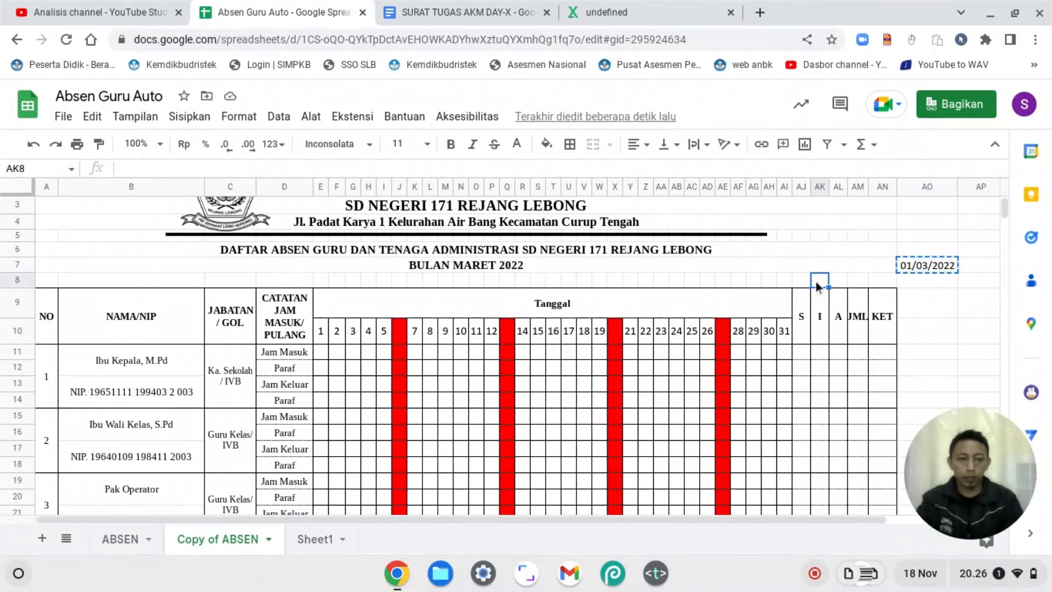
pyautogui.hotkey('ctrl', 'v')
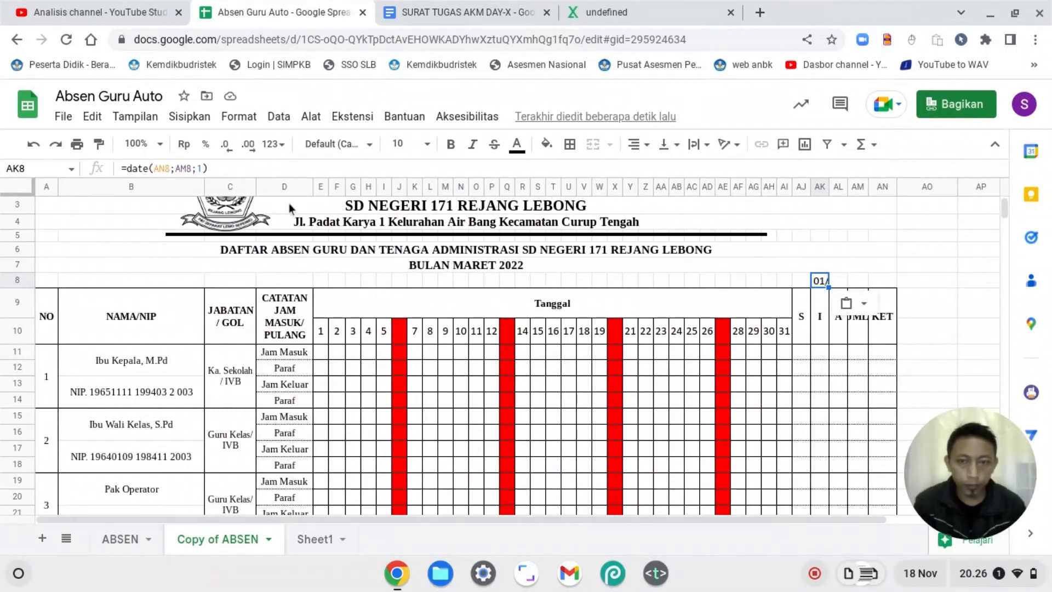
# Step: Set the font colour of the date in AK8 to white
pyautogui.click(518, 147)
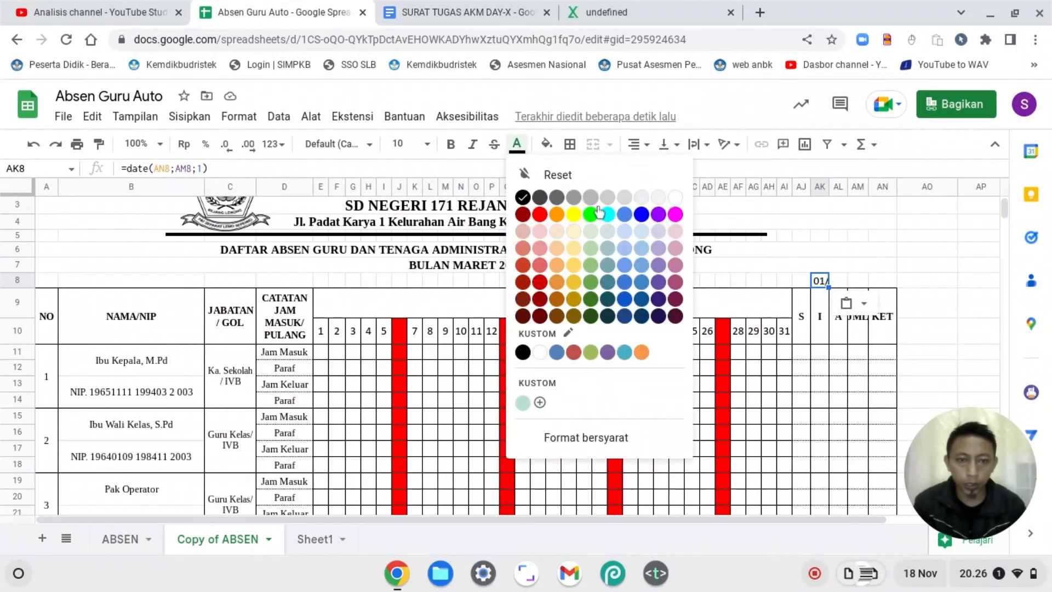
pyautogui.click(676, 197)
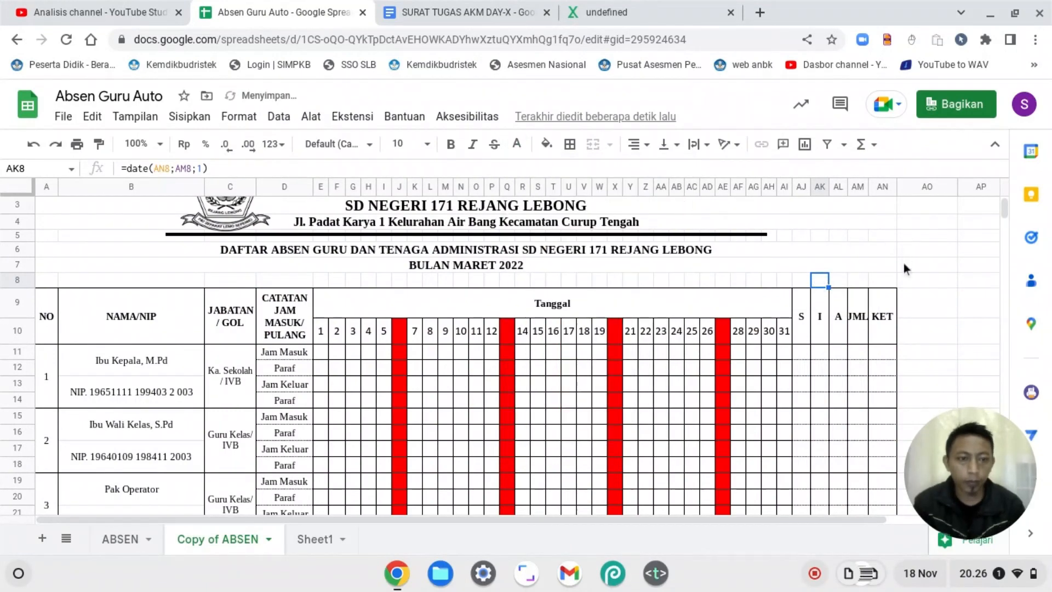
pyautogui.click(939, 281)
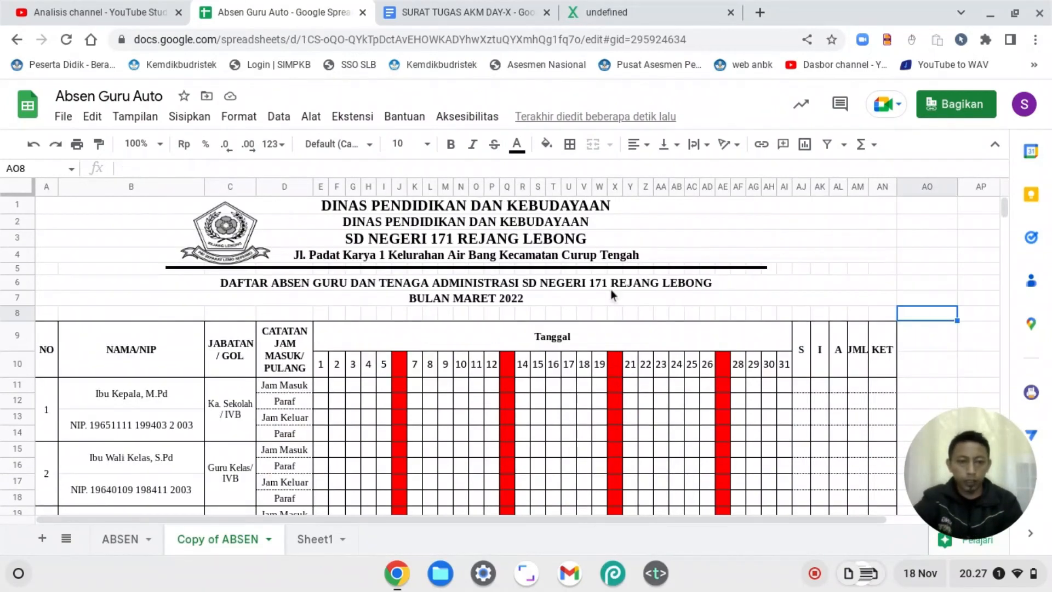
# Step: Preview the sheet's print layout with the scale set to Sesuaikan dengan lebar, and return to the sheet without printing
pyautogui.scroll(1, 610, 289)
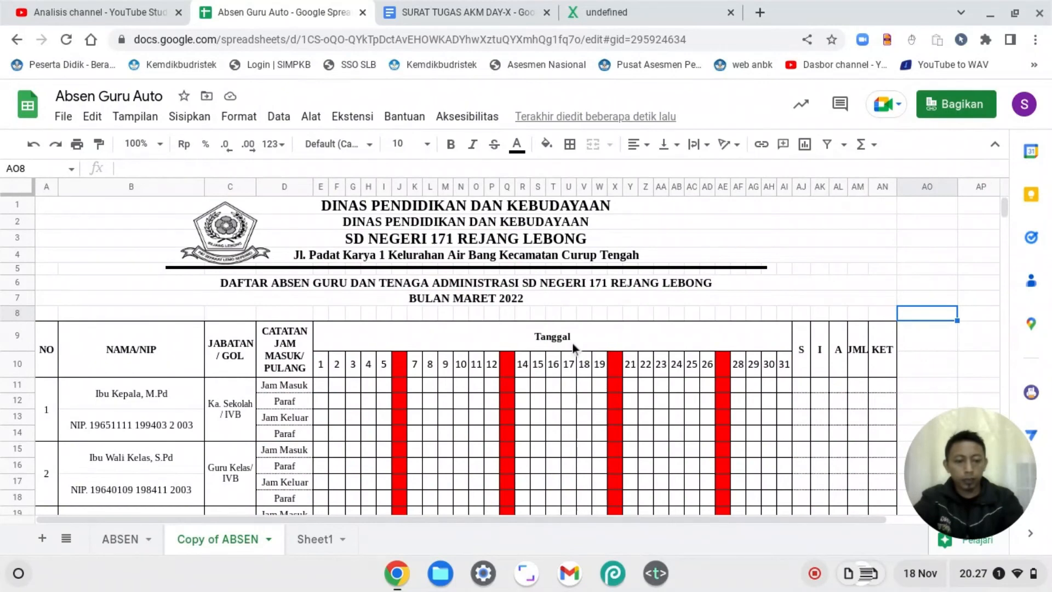
pyautogui.hotkey('ctrl', 'p')
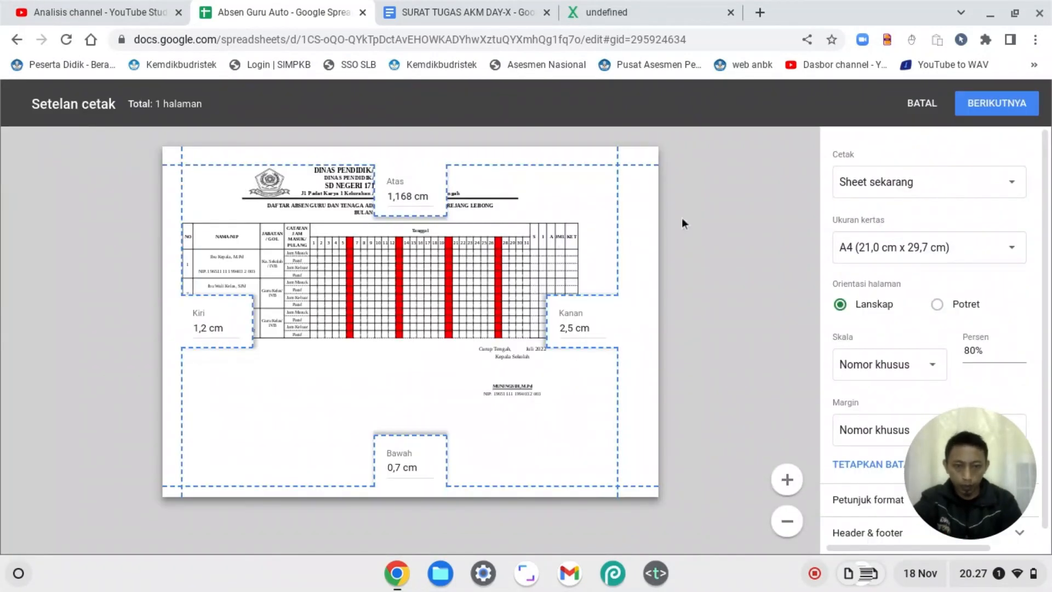
pyautogui.click(885, 367)
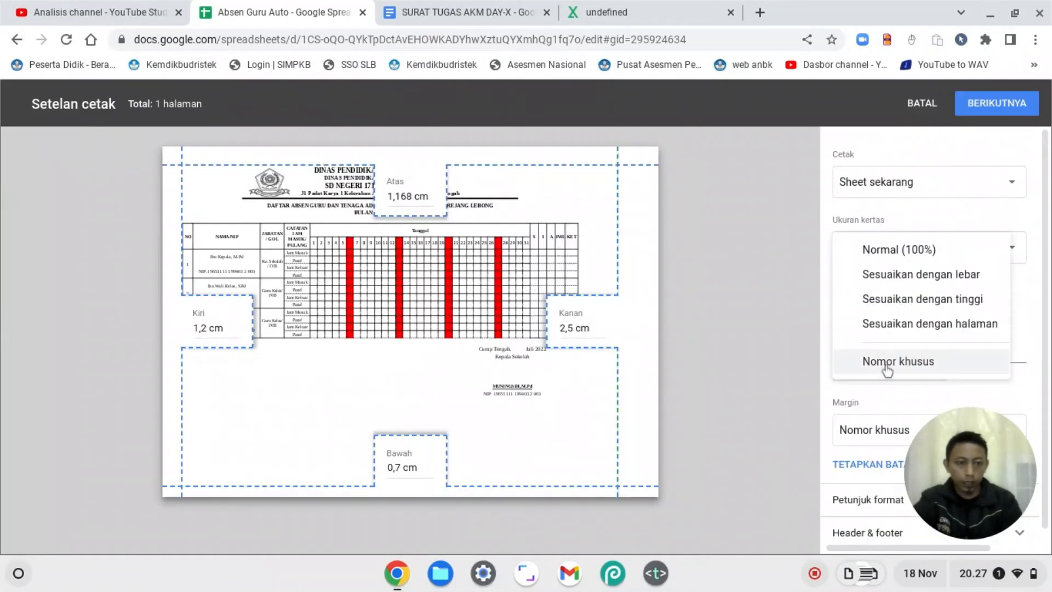
pyautogui.click(887, 277)
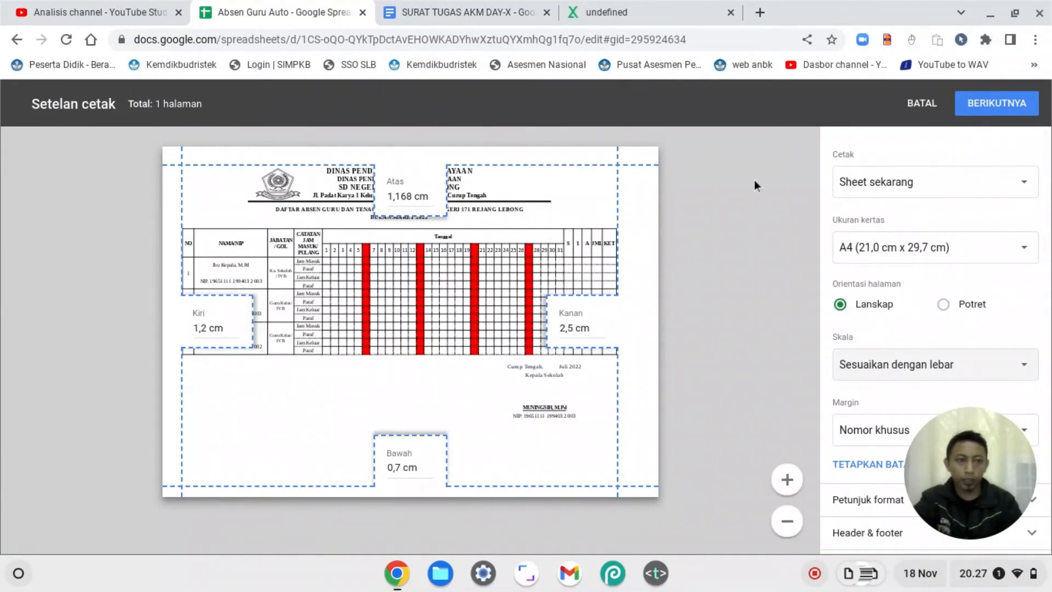
pyautogui.press('Escape')
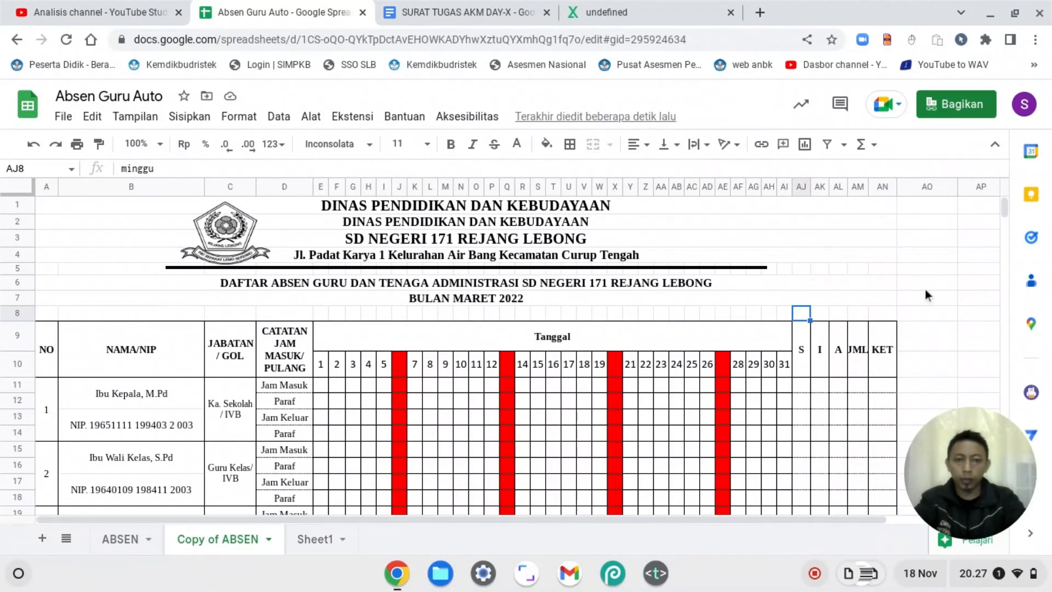
# Step: Set the hidden month number in AM8 to 11 to test the title and Sunday marking
pyautogui.press('Right')
pyautogui.press('Right')
pyautogui.press('Right')
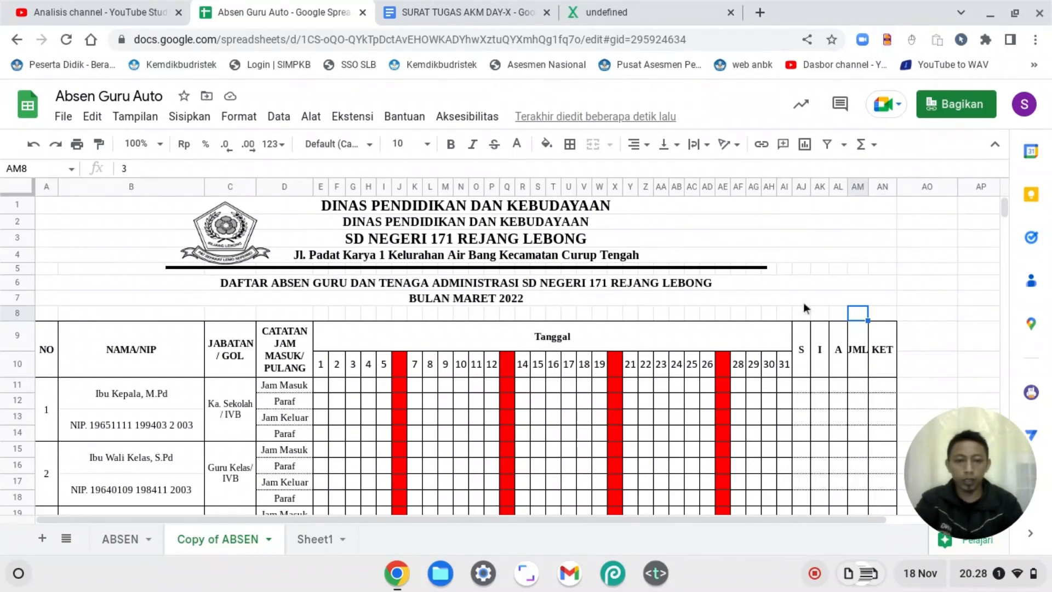
pyautogui.write('11')
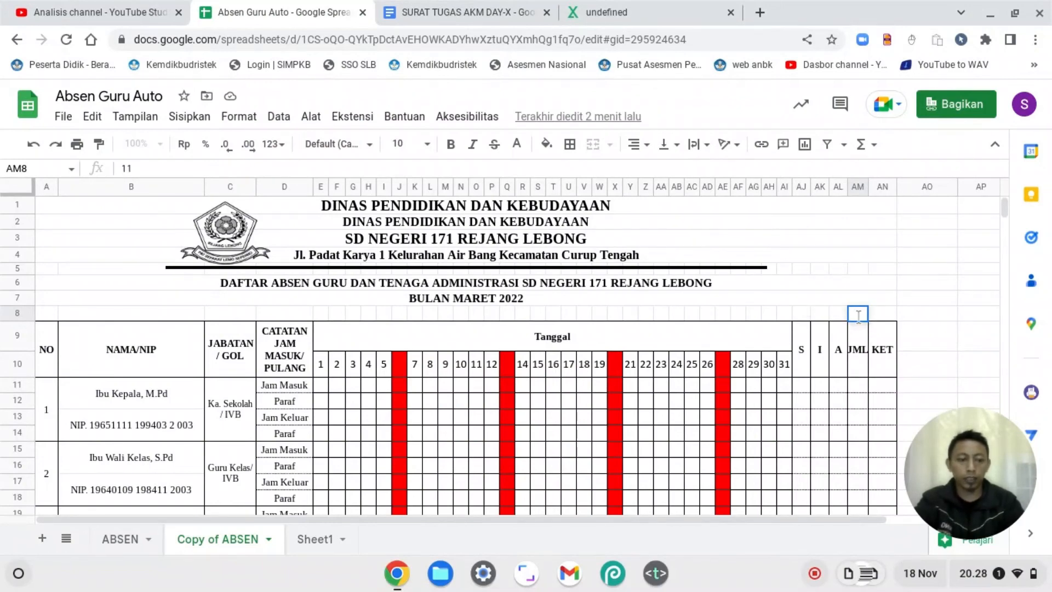
pyautogui.press('Return')
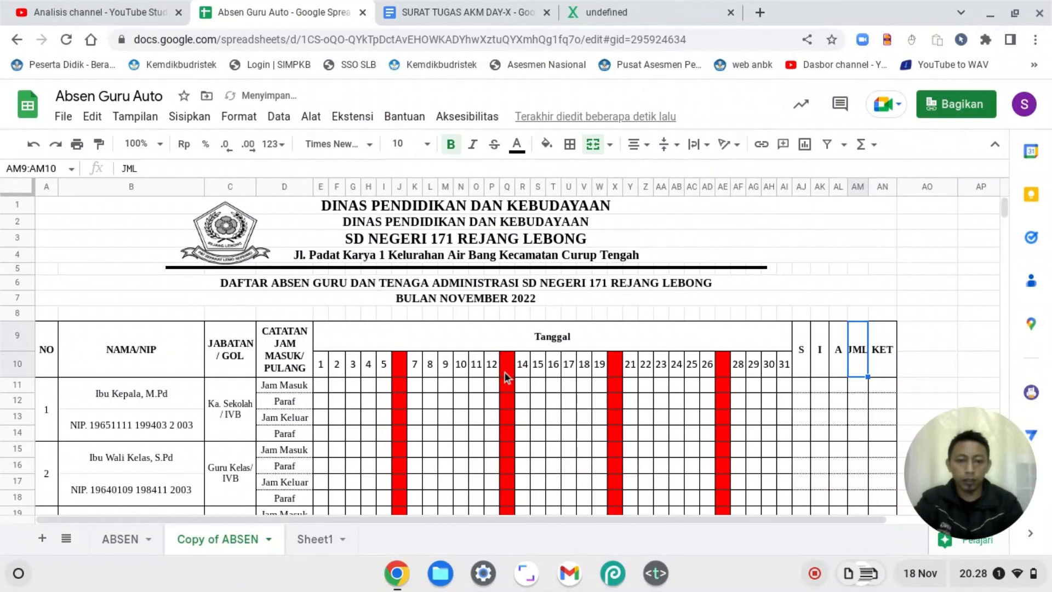
# Step: Set the month number in AM8 to 12 and change its font colour to black
pyautogui.click(860, 316)
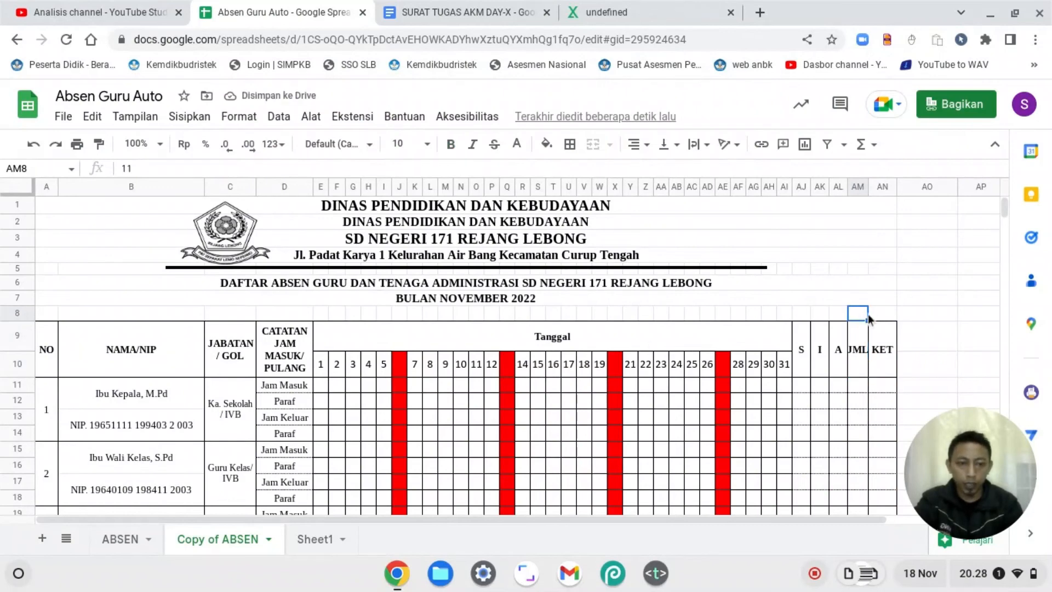
pyautogui.write('12')
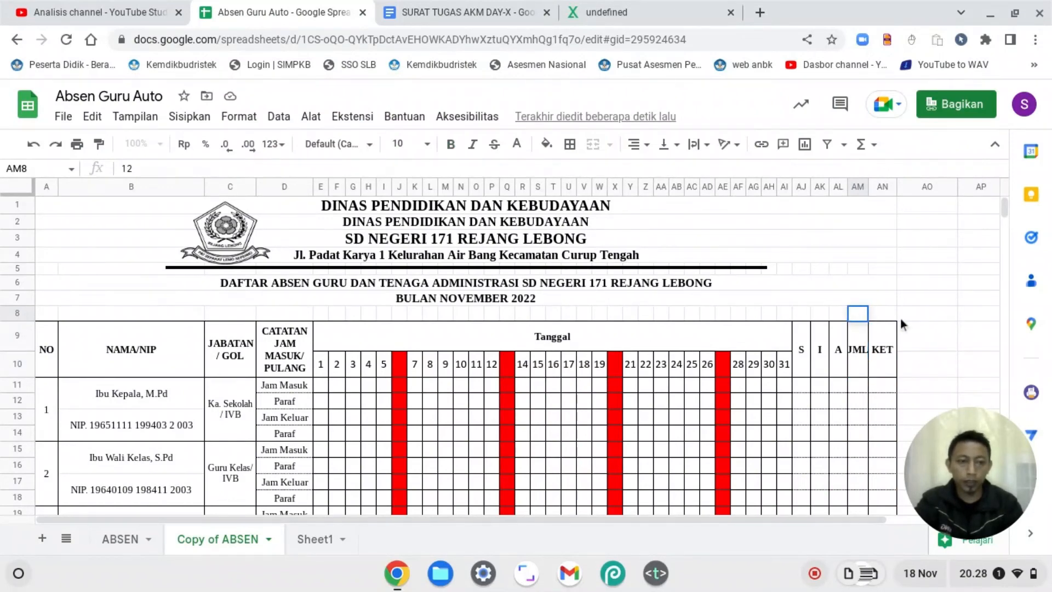
pyautogui.press('Return')
pyautogui.press('Up')
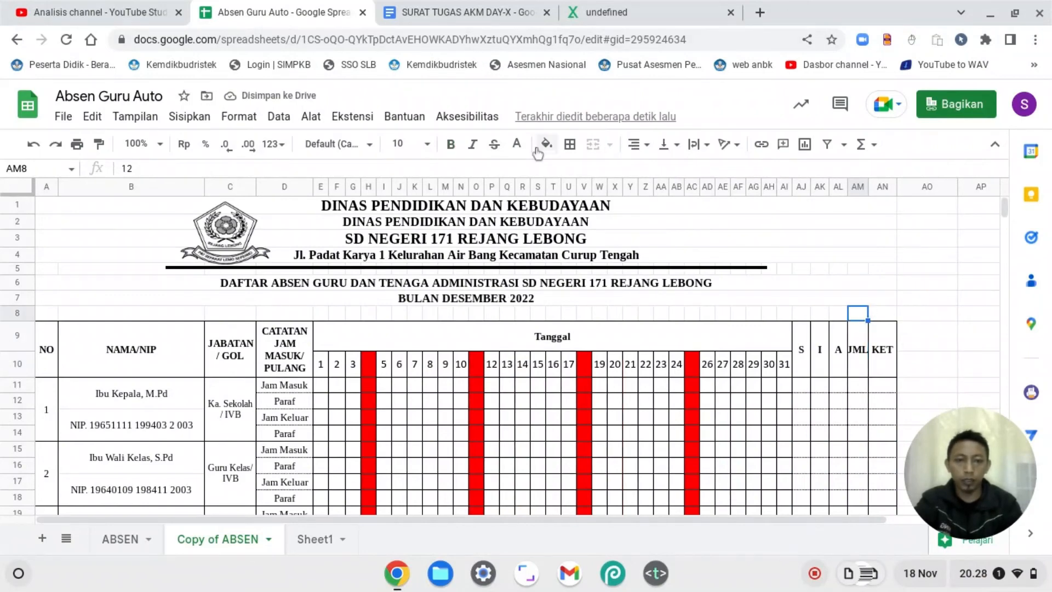
pyautogui.click(516, 145)
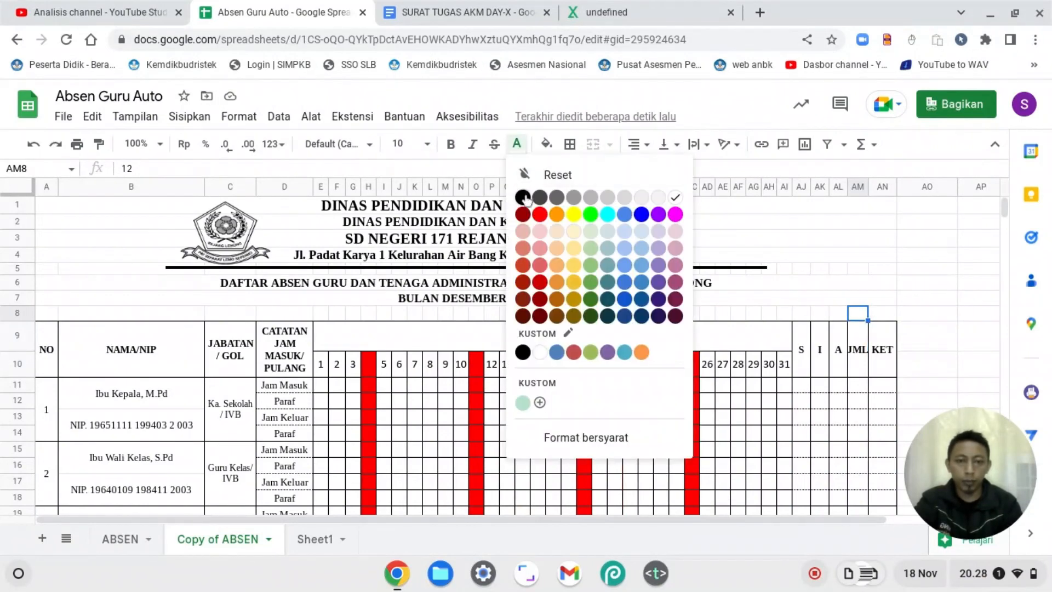
pyautogui.click(527, 200)
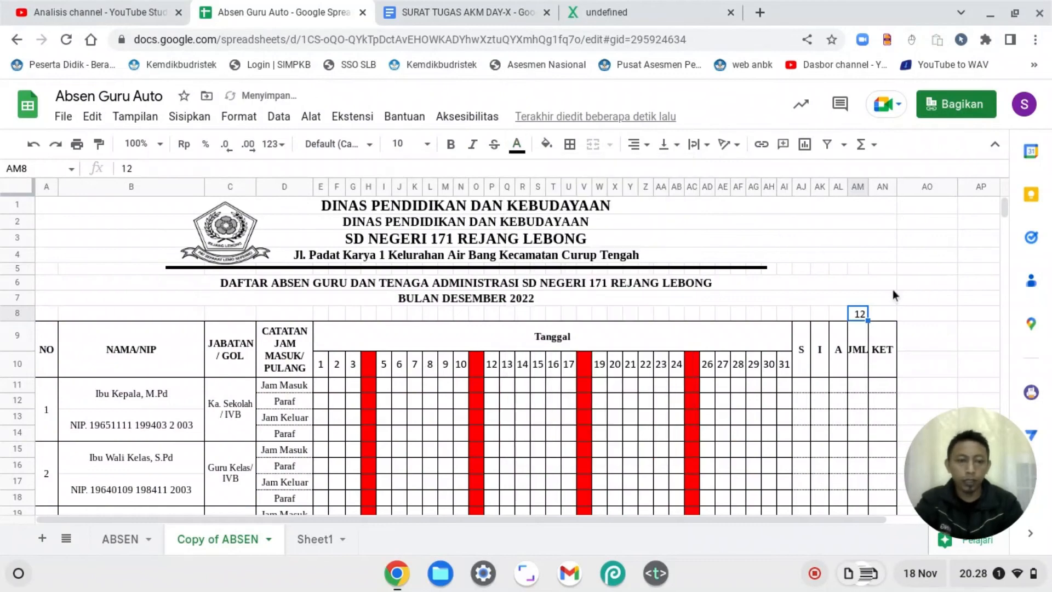
# Step: Test the title and Sunday marking with the month number in AM8 set to 1 and then 2
pyautogui.write('1')
pyautogui.press('Return')
pyautogui.press('Up')
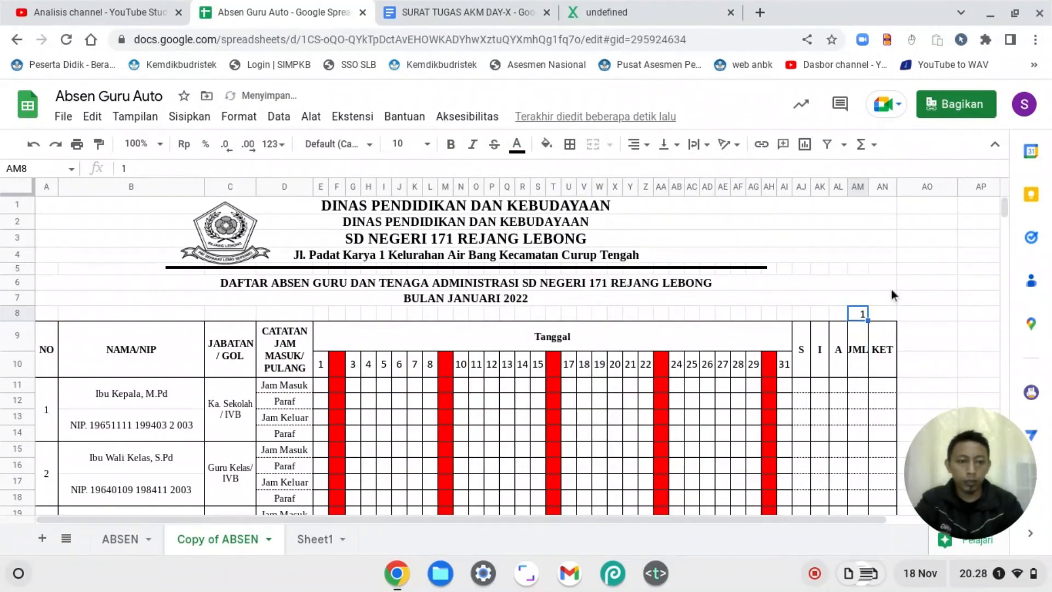
pyautogui.write('2')
pyautogui.press('Return')
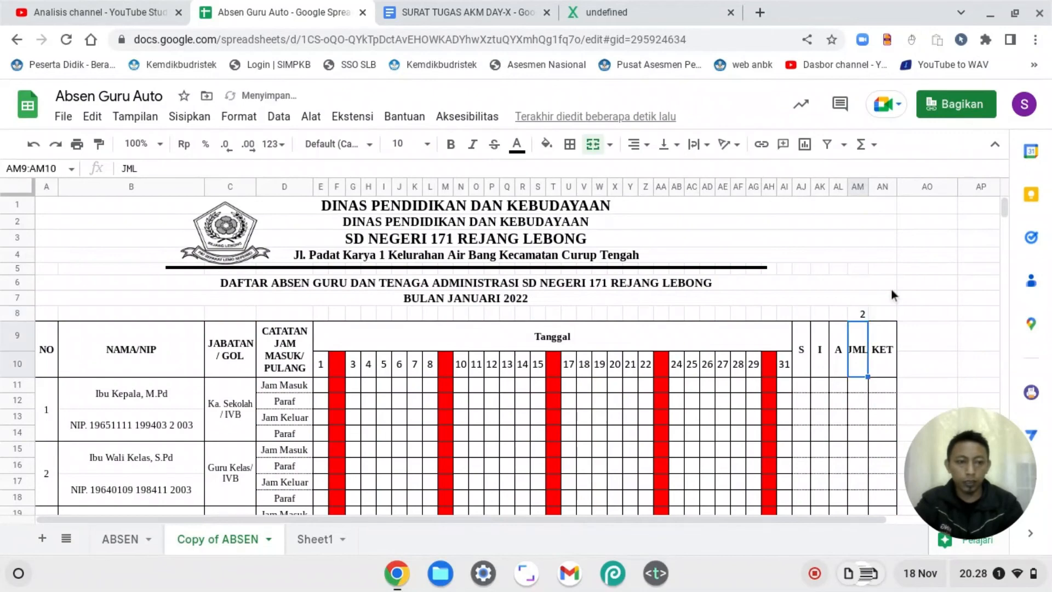
pyautogui.press('Up')
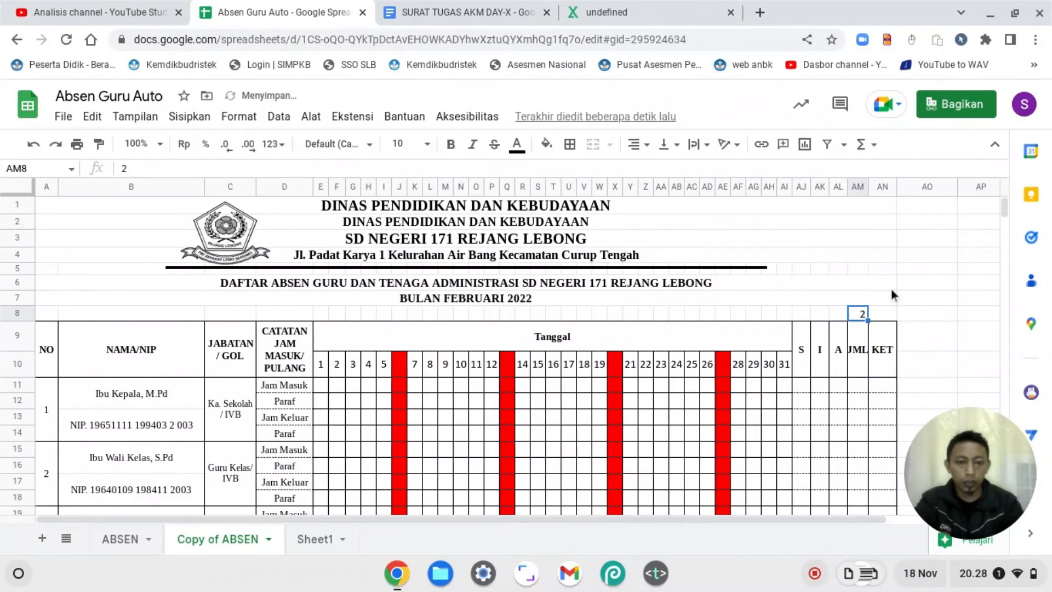
# Step: Test the title and Sunday marking with the month number in AM8 set successively to 1, 2, 3 and onward up to 11
pyautogui.write('1')
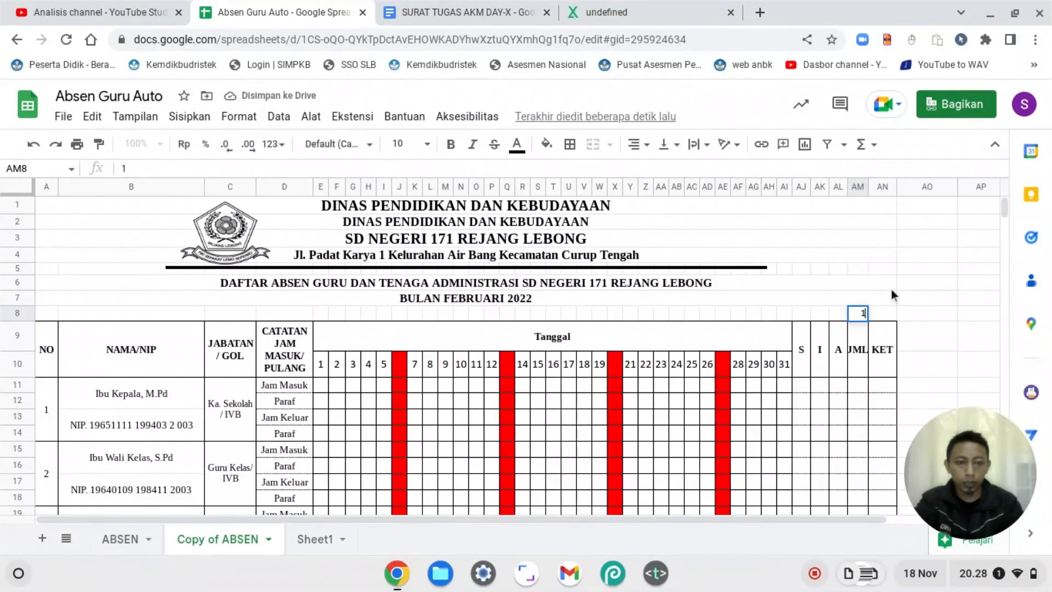
pyautogui.press('Return')
pyautogui.press('Up')
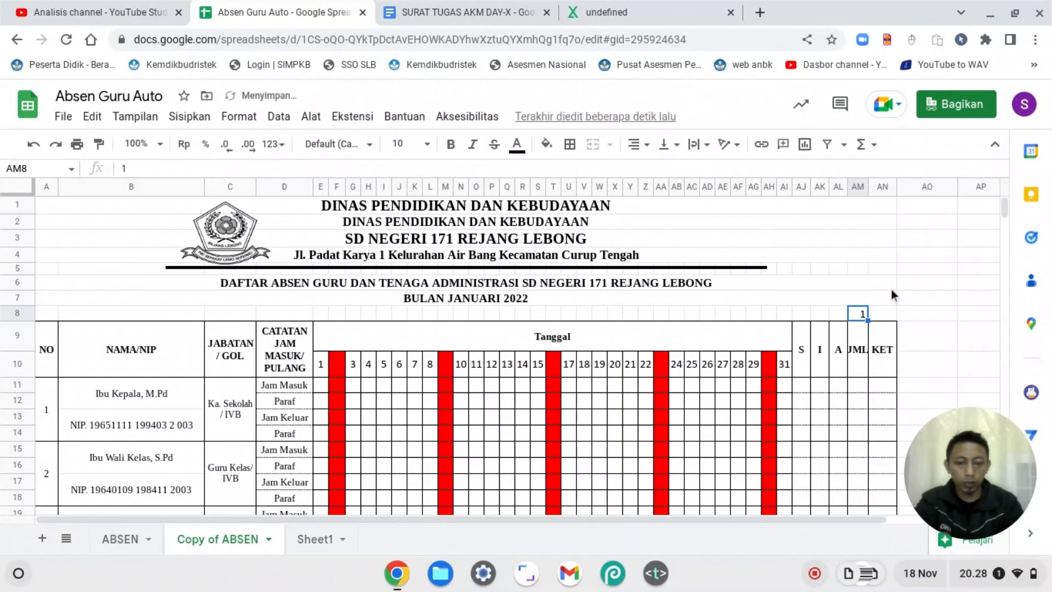
pyautogui.write('2')
pyautogui.press('Return')
pyautogui.press('Up')
pyautogui.write('3')
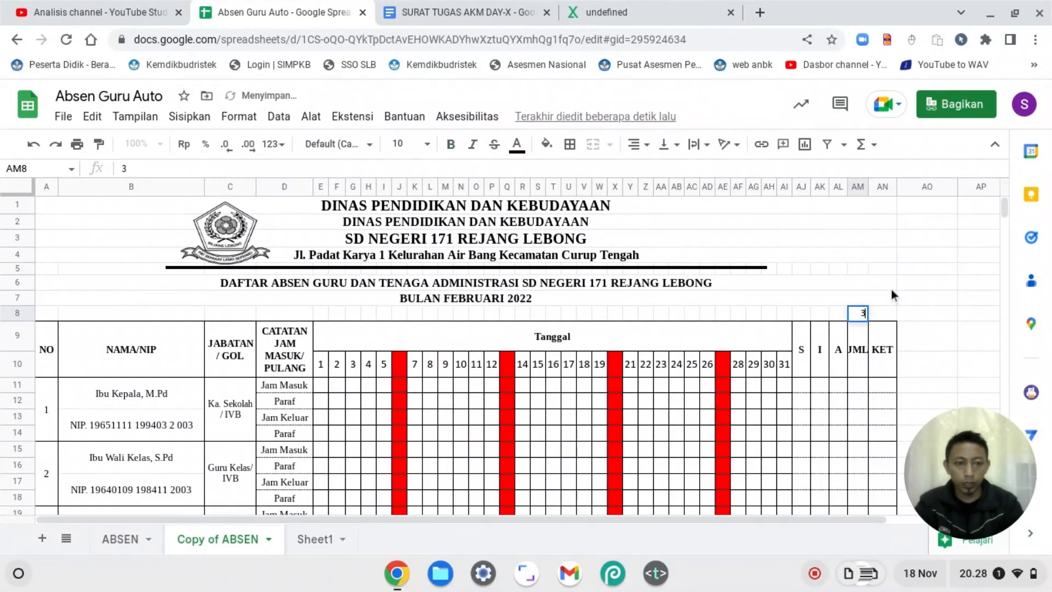
pyautogui.press('Return')
pyautogui.press('Up')
pyautogui.write('4')
pyautogui.write('8')
pyautogui.press('Return')
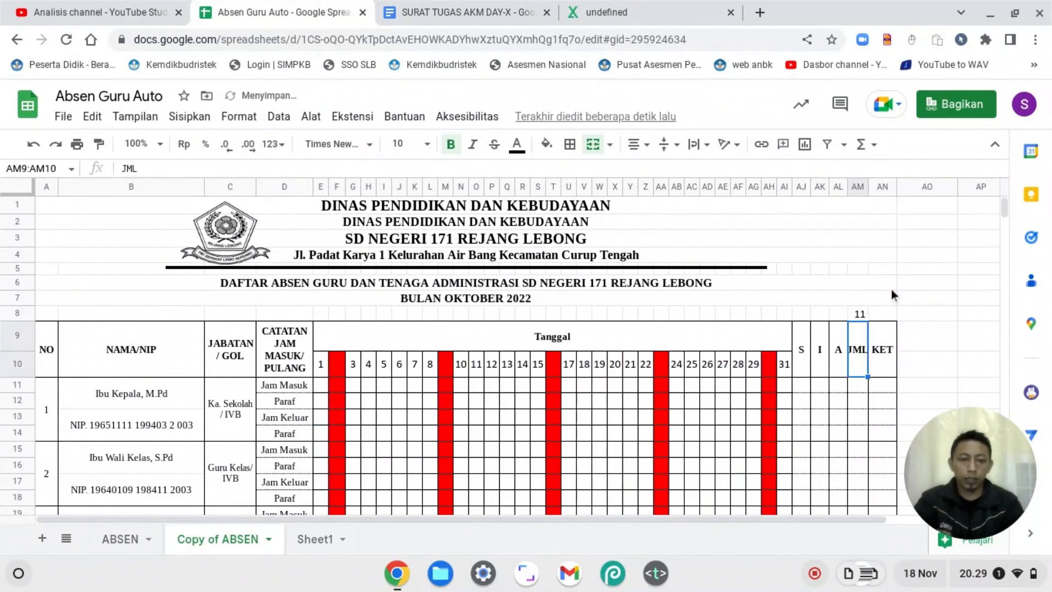
# Step: Set the month number in AM8 to 12 to test the title and Sunday marking for December
pyautogui.press('Up')
pyautogui.write('112')
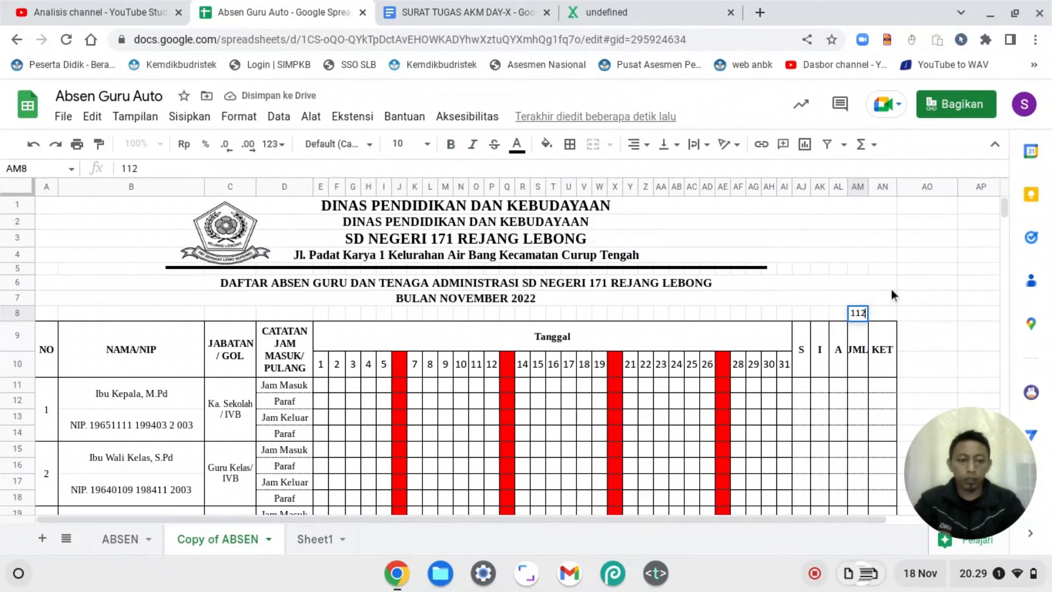
pyautogui.press('BackSpace')
pyautogui.write('11')
pyautogui.write('2')
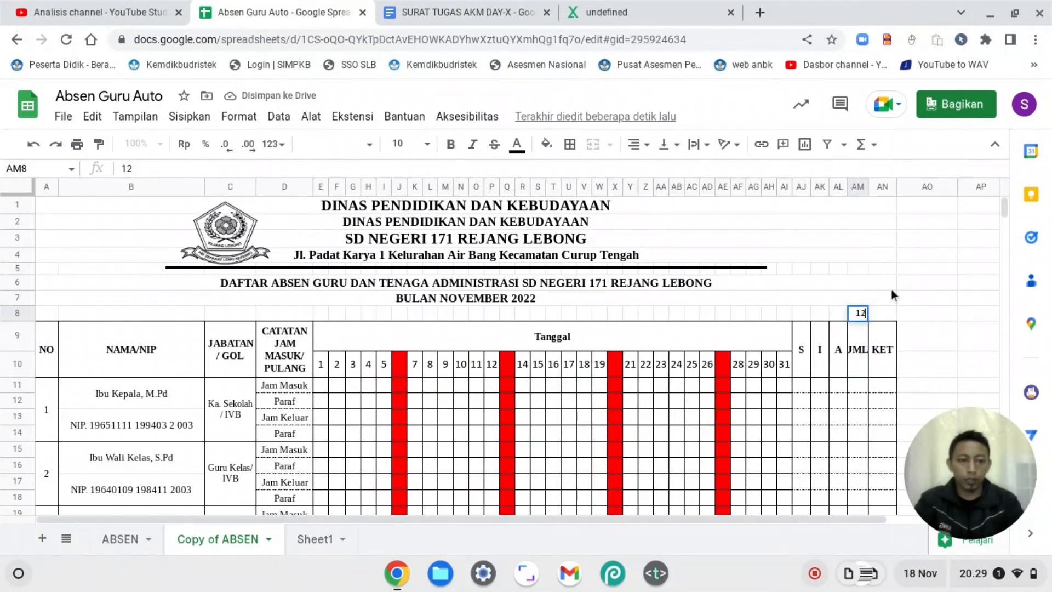
pyautogui.press('Return')
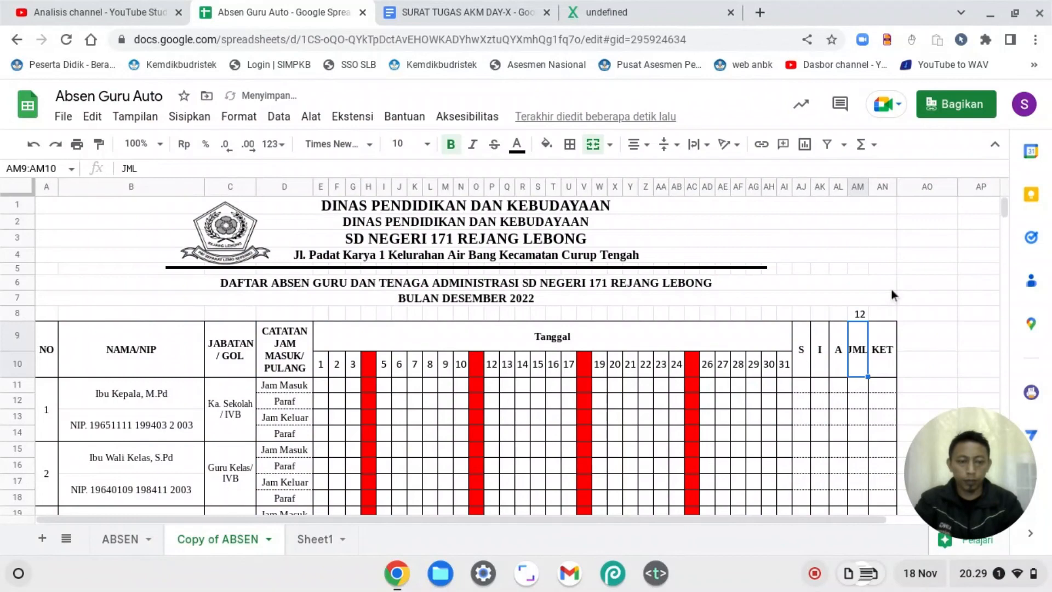
pyautogui.press('Up')
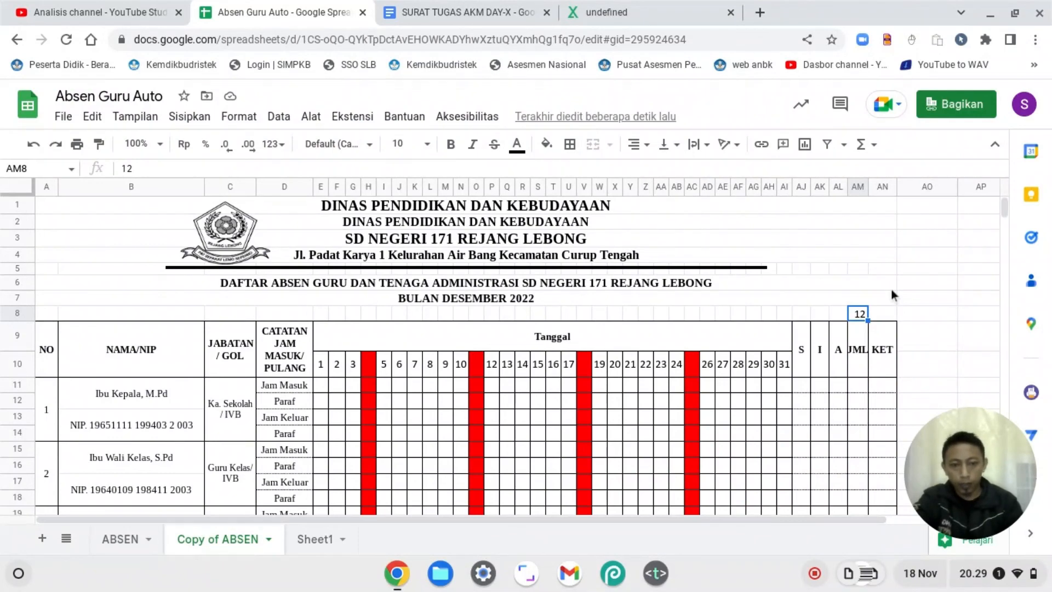
# Step: Examine the formulas in the red Sunday cells of date row 10 and in the red attendance cells beneath them
pyautogui.click(693, 364)
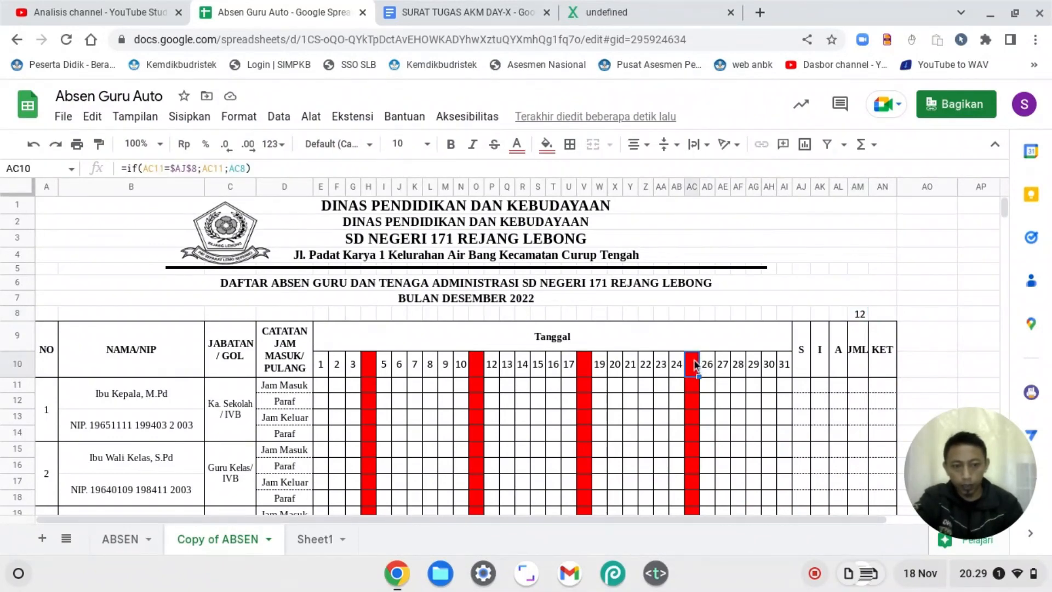
pyautogui.click(584, 366)
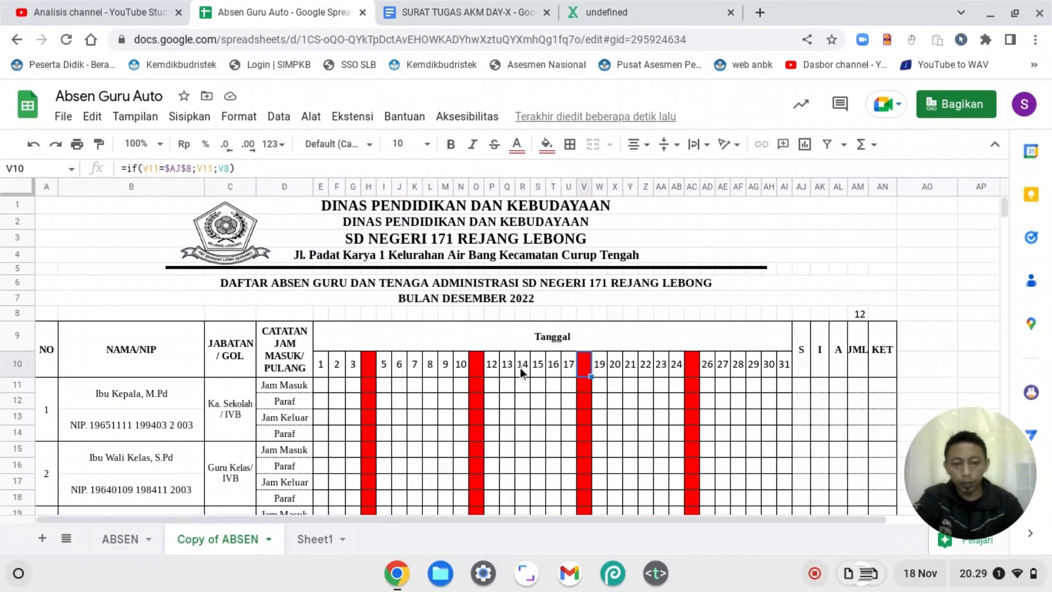
pyautogui.click(477, 366)
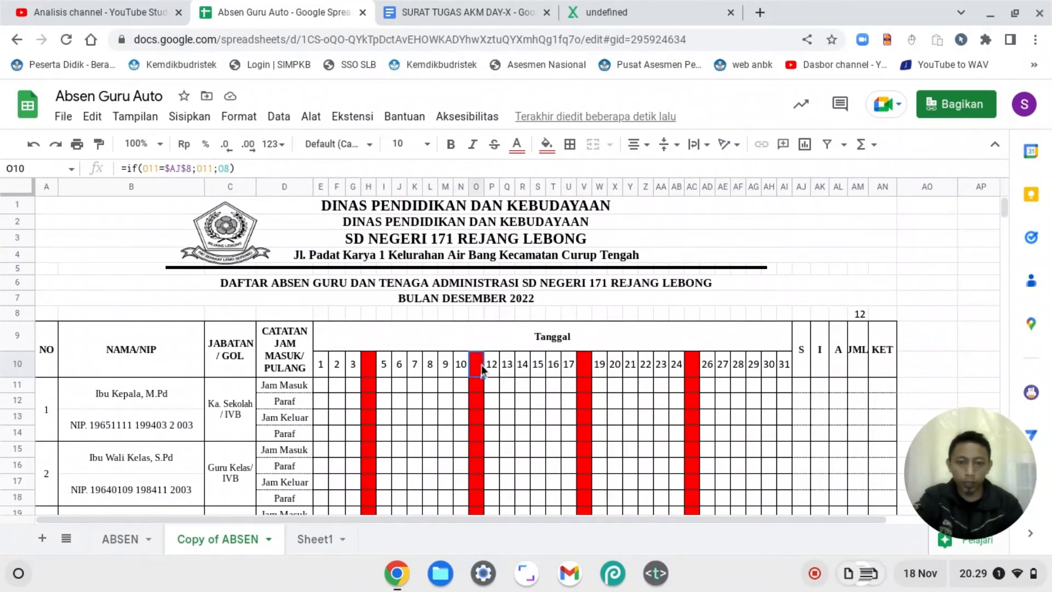
pyautogui.click(366, 370)
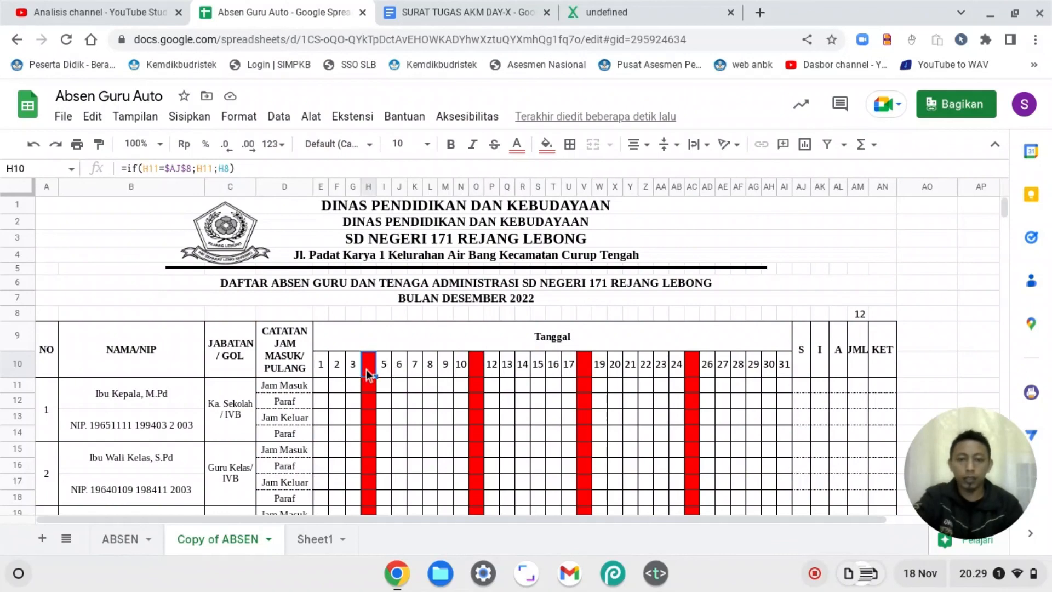
pyautogui.scroll(-3, 526, 410)
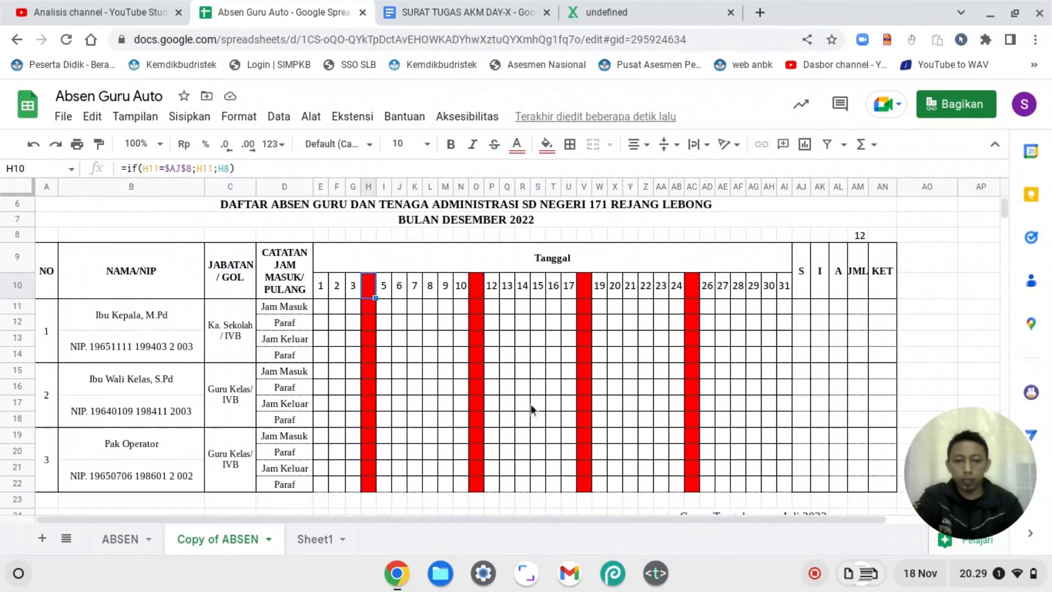
pyautogui.click(477, 339)
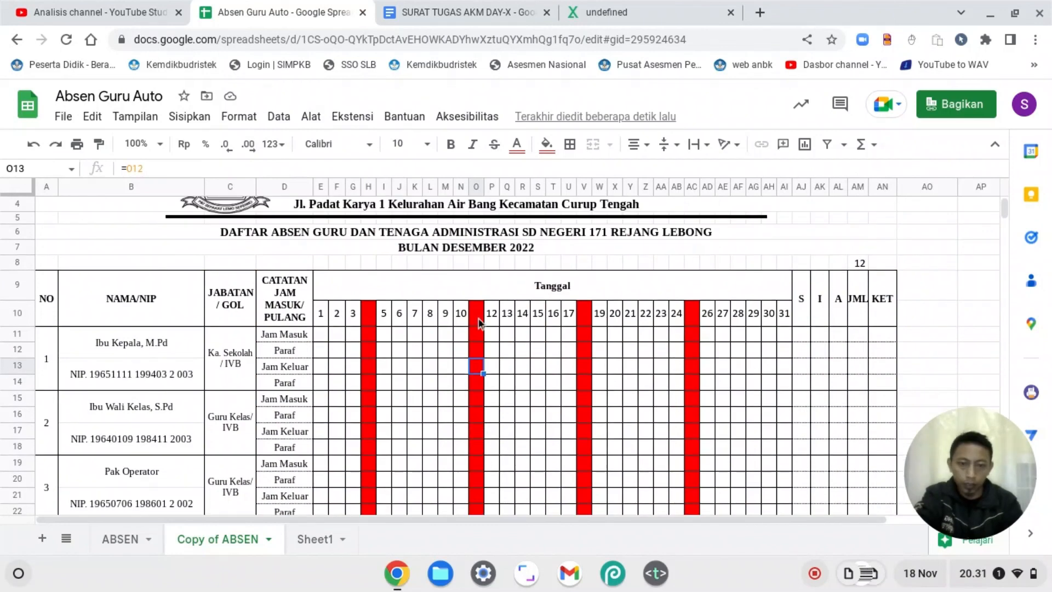
pyautogui.click(478, 318)
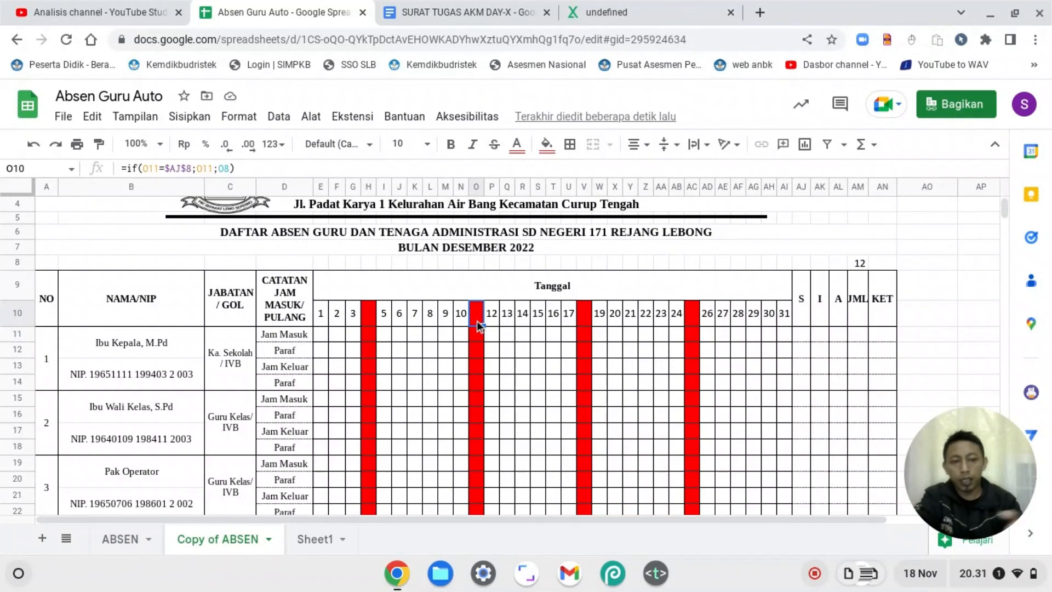
pyautogui.click(478, 405)
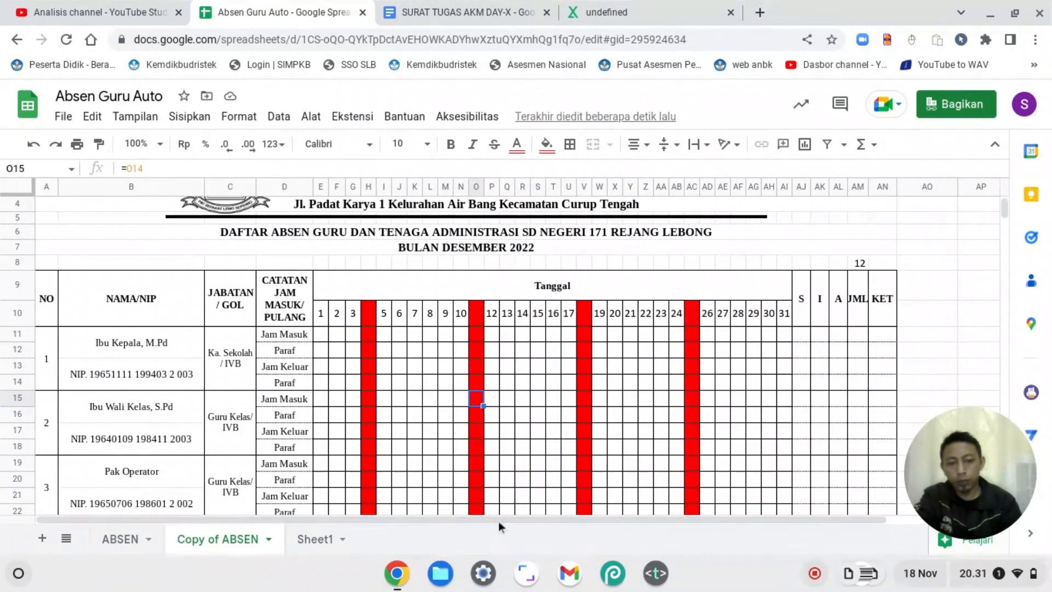
pyautogui.scroll(1, 583, 501)
pyautogui.click(583, 433)
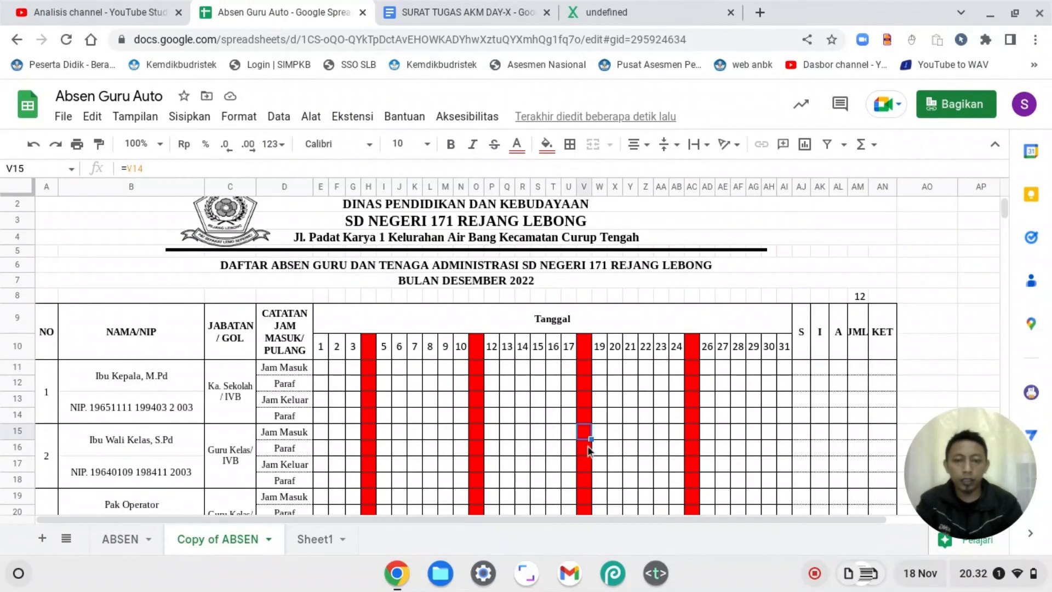